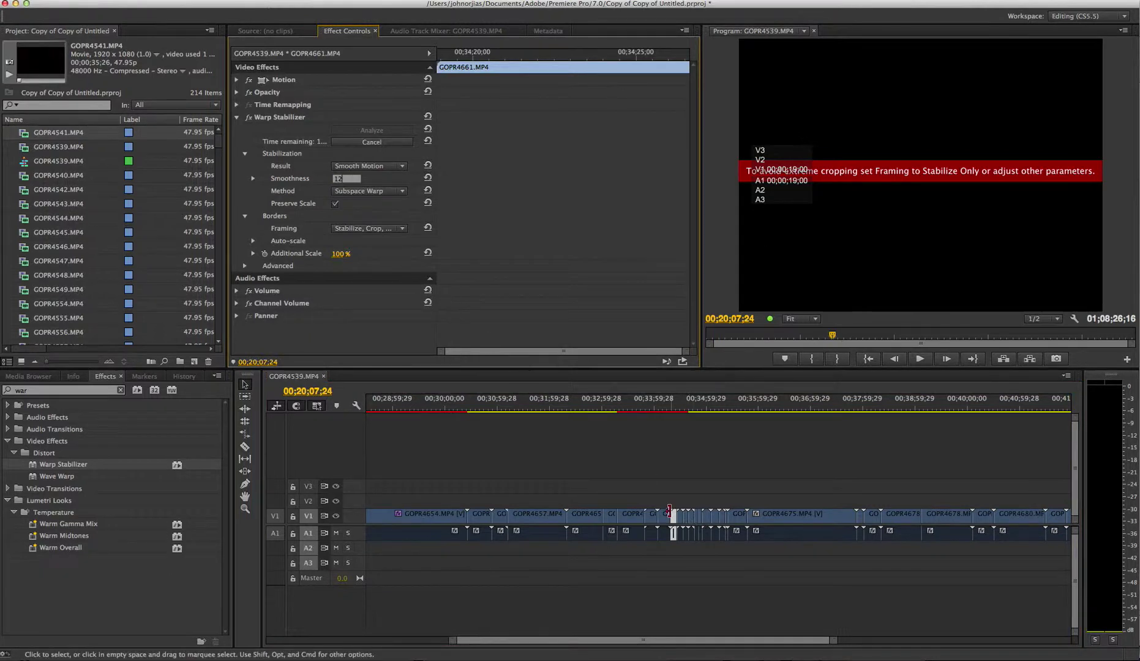
- Open the Warp Stabilizer smoothness of clip GOPR4662 for editing, and set the smoothness of clip GOPR4663 to 12%
{"action": "left_click", "coordinate": [680, 520]}
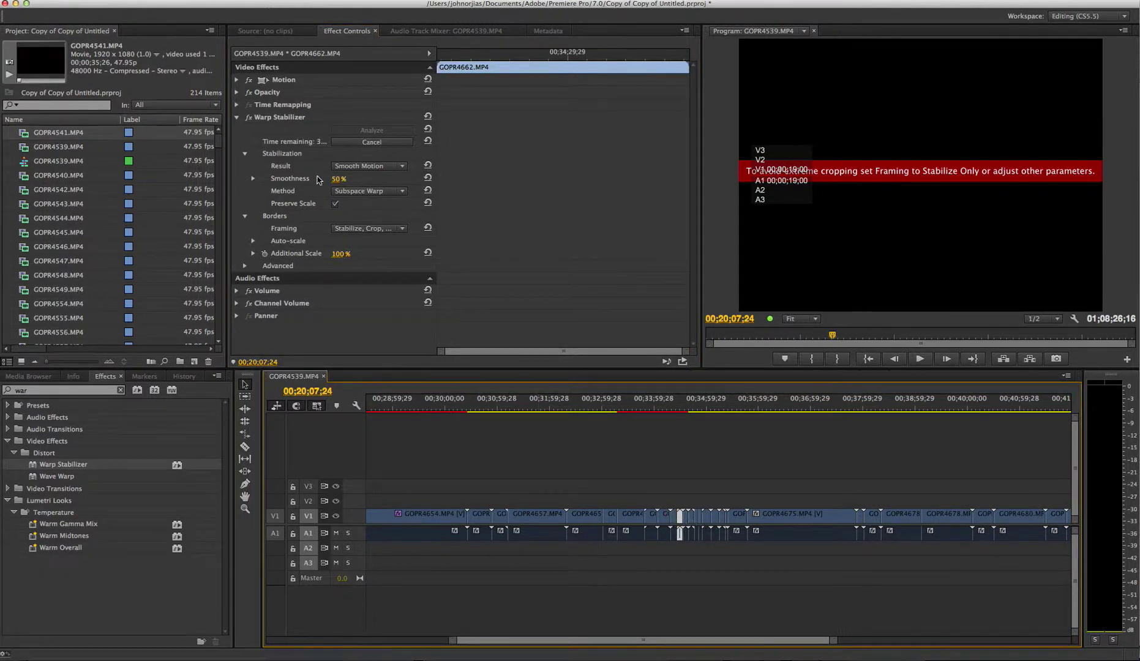
{"action": "left_click", "coordinate": [339, 179]}
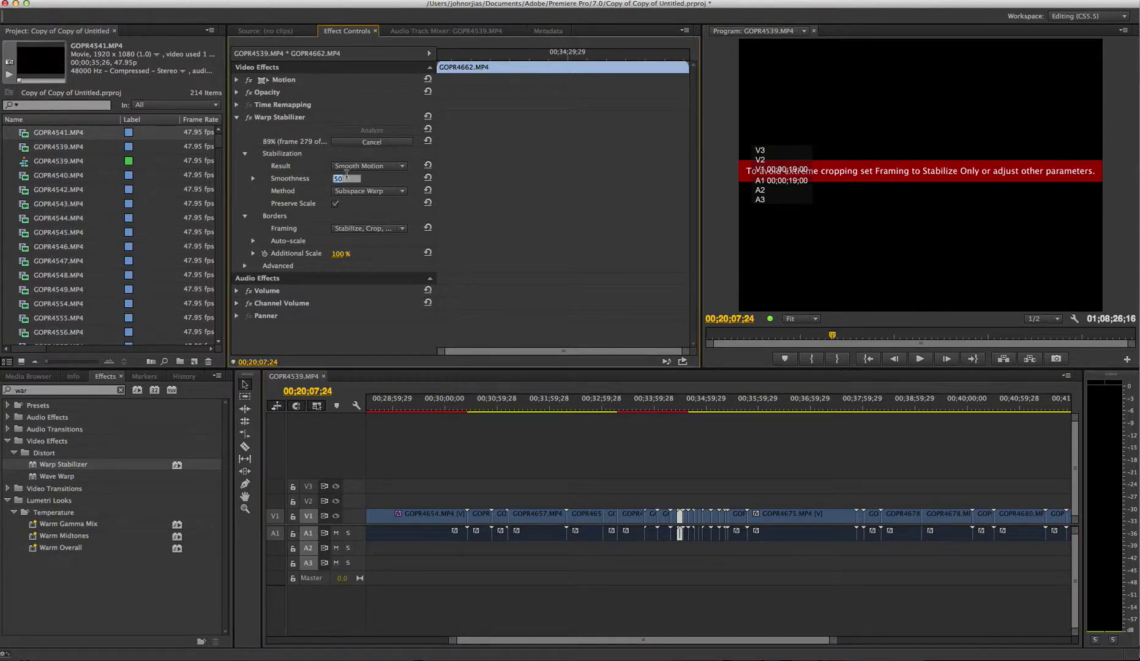
{"action": "left_click", "coordinate": [685, 515]}
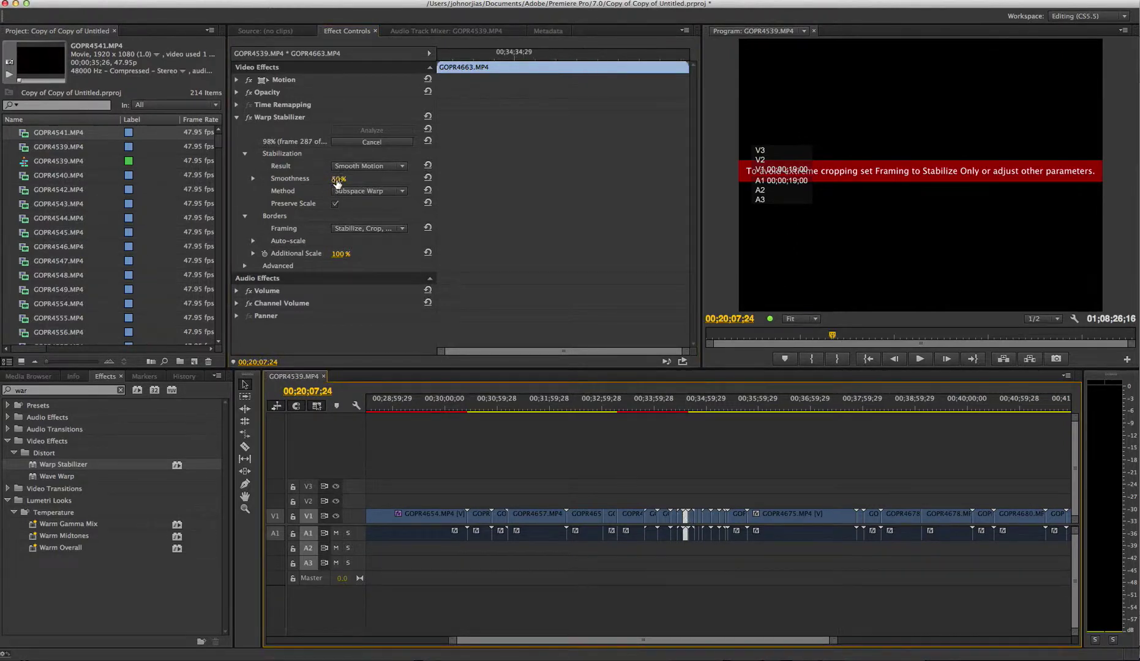
{"action": "left_click", "coordinate": [337, 180]}
{"action": "type", "text": "12"}
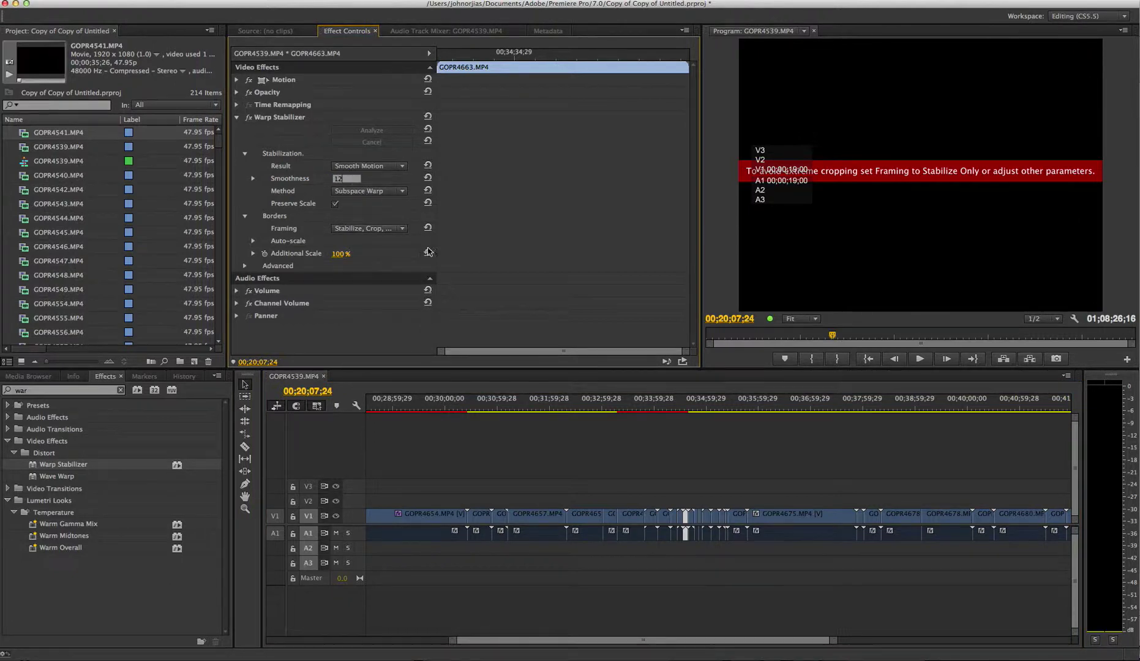
{"action": "left_click", "coordinate": [692, 517]}
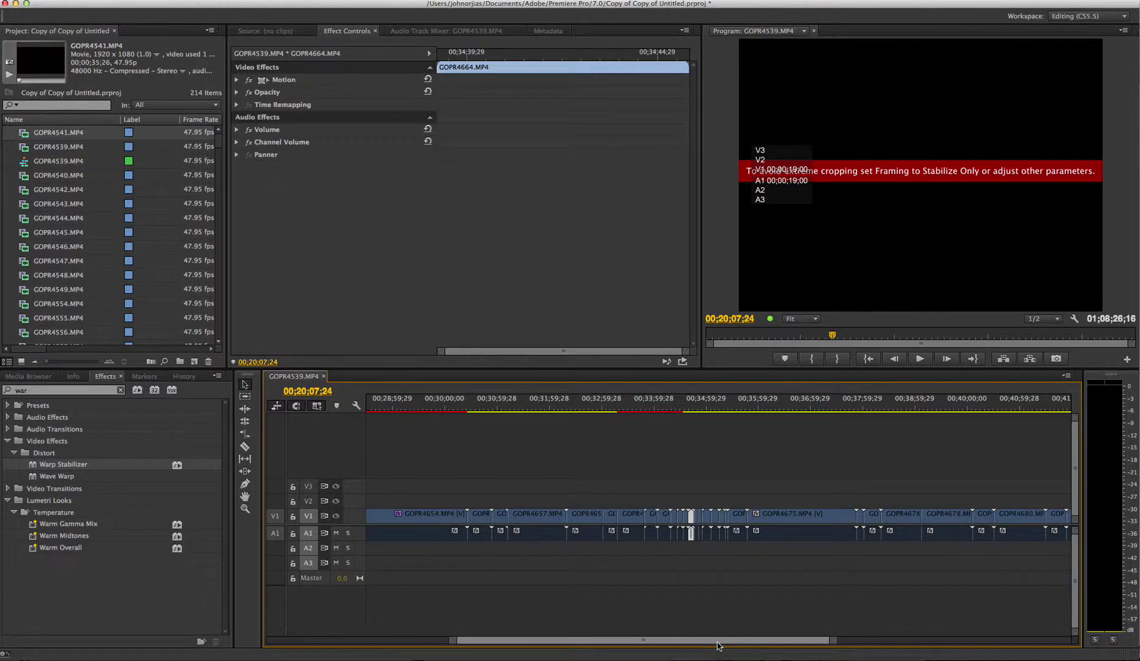
- Enable Preserve Scale in the Warp Stabilizer of clip GOPR4655 and preview the frame at 00;30;27;25
{"action": "left_click_drag", "start_coordinate": [719, 646], "coordinate": [717, 646]}
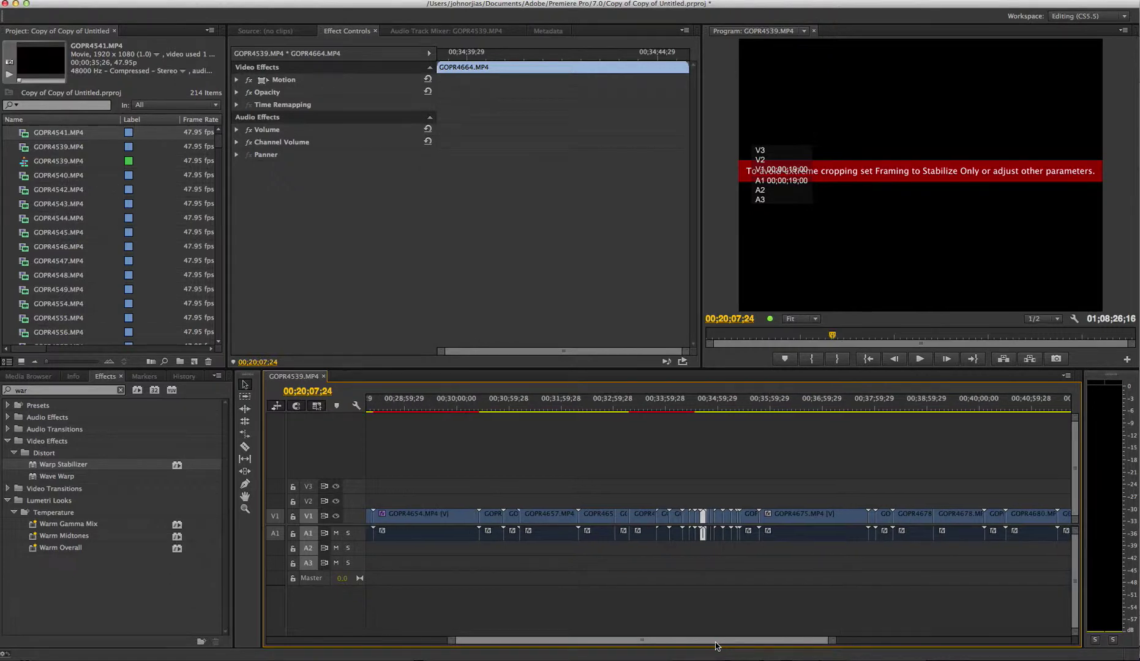
{"action": "left_click", "coordinate": [491, 516]}
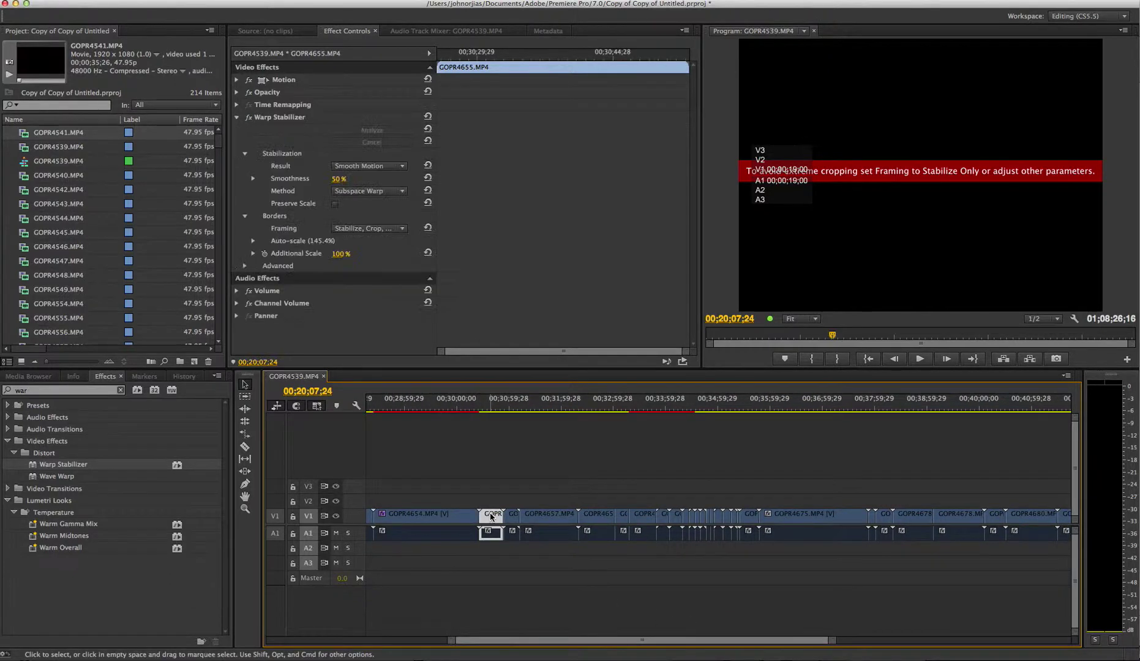
{"action": "left_click", "coordinate": [335, 203]}
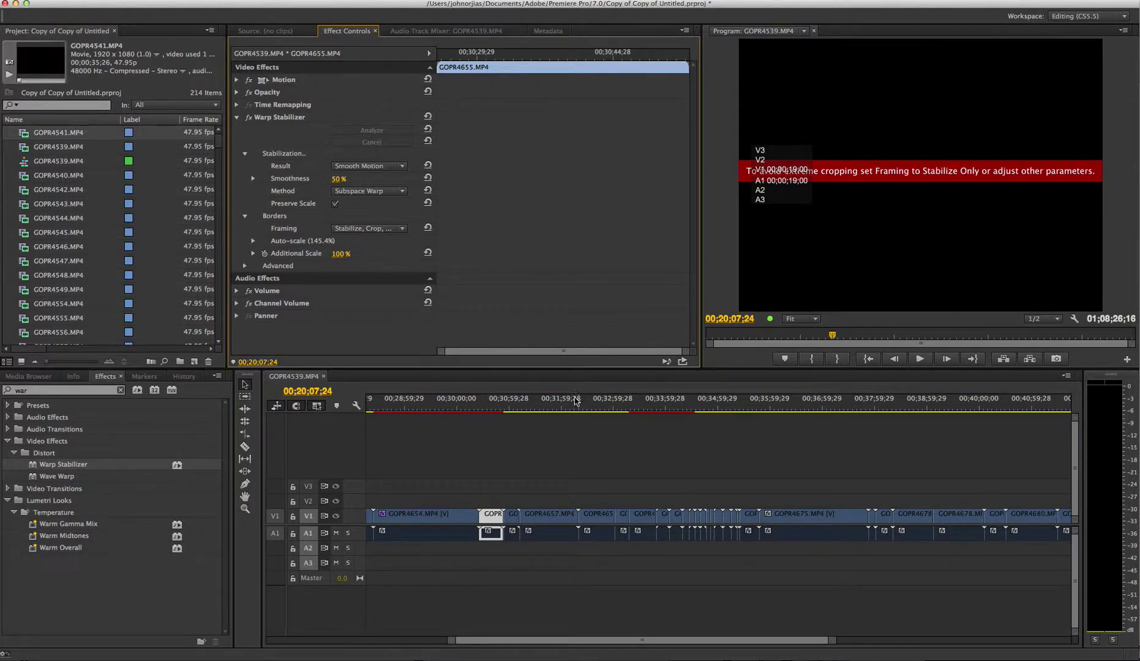
{"action": "left_click_drag", "start_coordinate": [500, 409], "coordinate": [482, 409]}
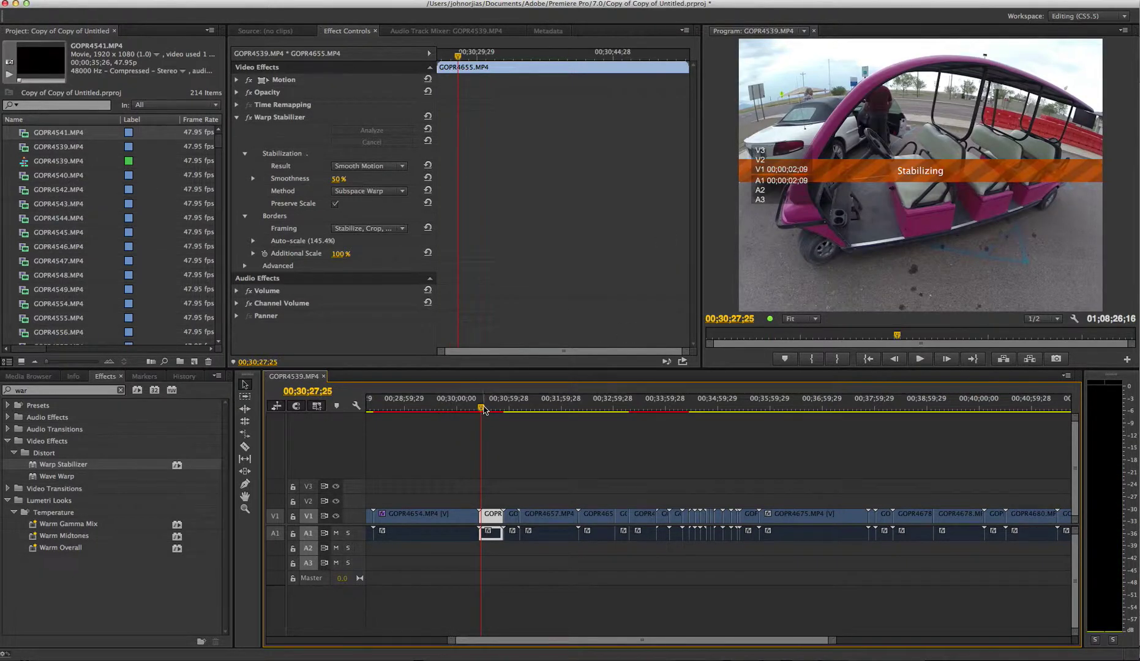
- Play a short stretch near the start of clip GOPR4656 and set its Warp Stabilizer smoothness to 12%
{"action": "left_click", "coordinate": [514, 517]}
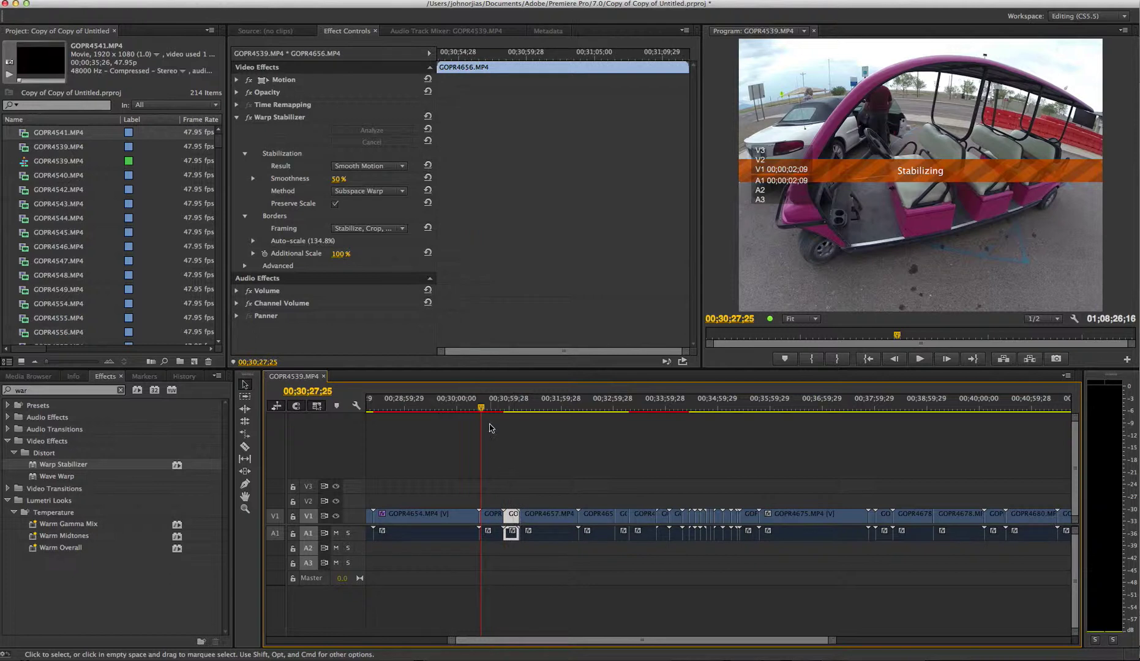
{"action": "left_click_drag", "start_coordinate": [482, 408], "coordinate": [507, 408]}
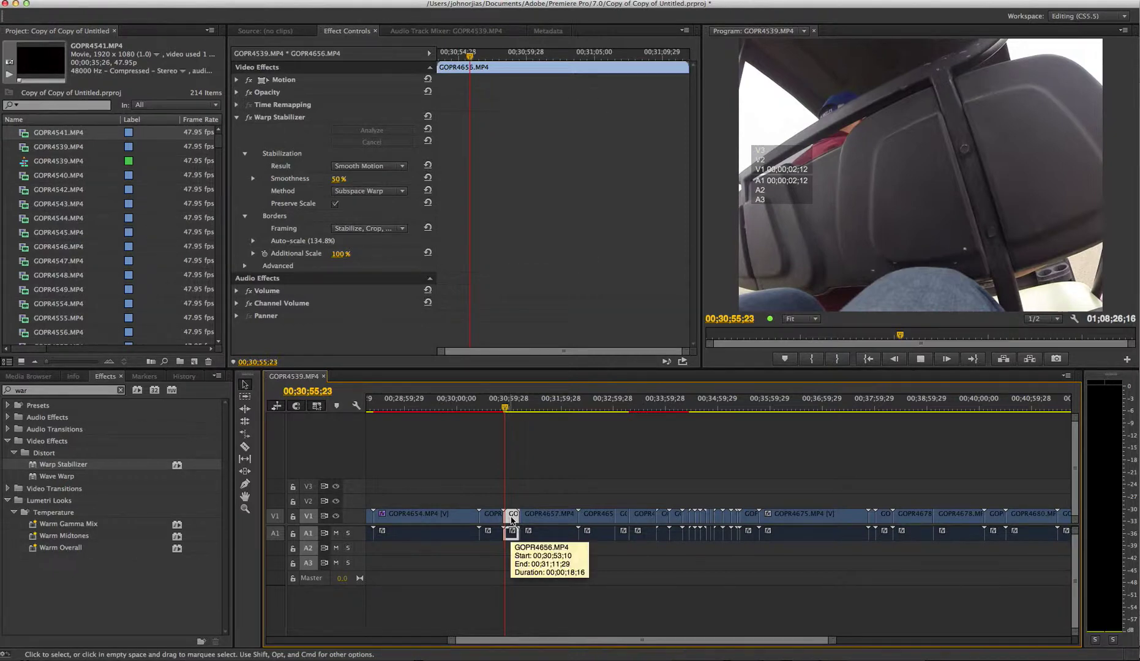
{"action": "key", "text": "space"}
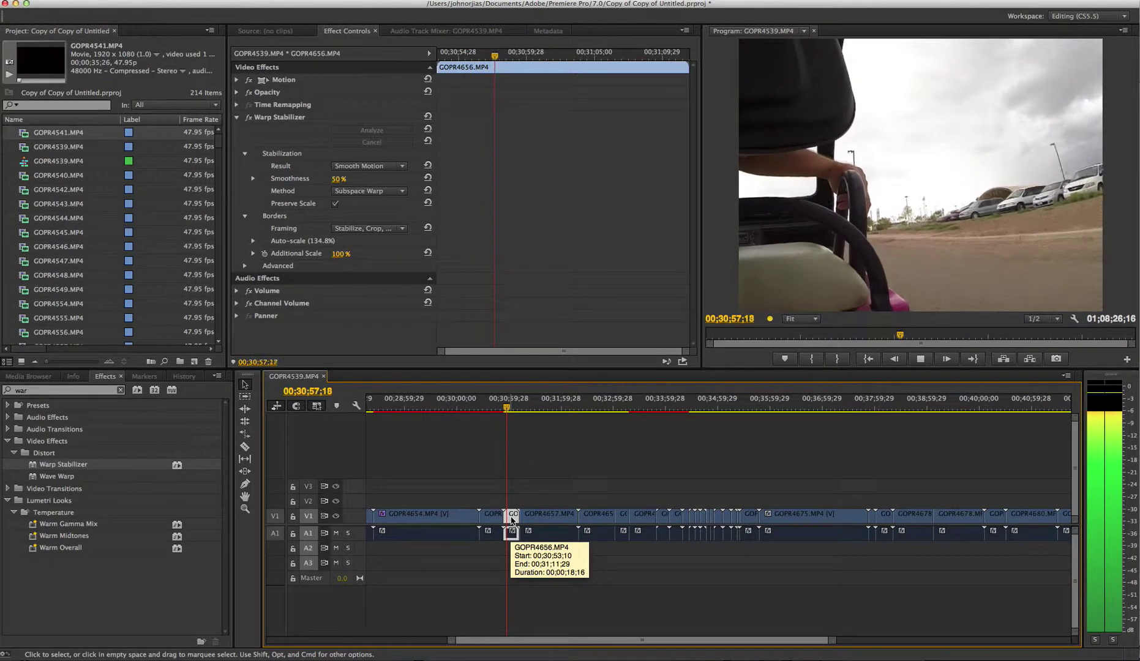
{"action": "key", "text": "space"}
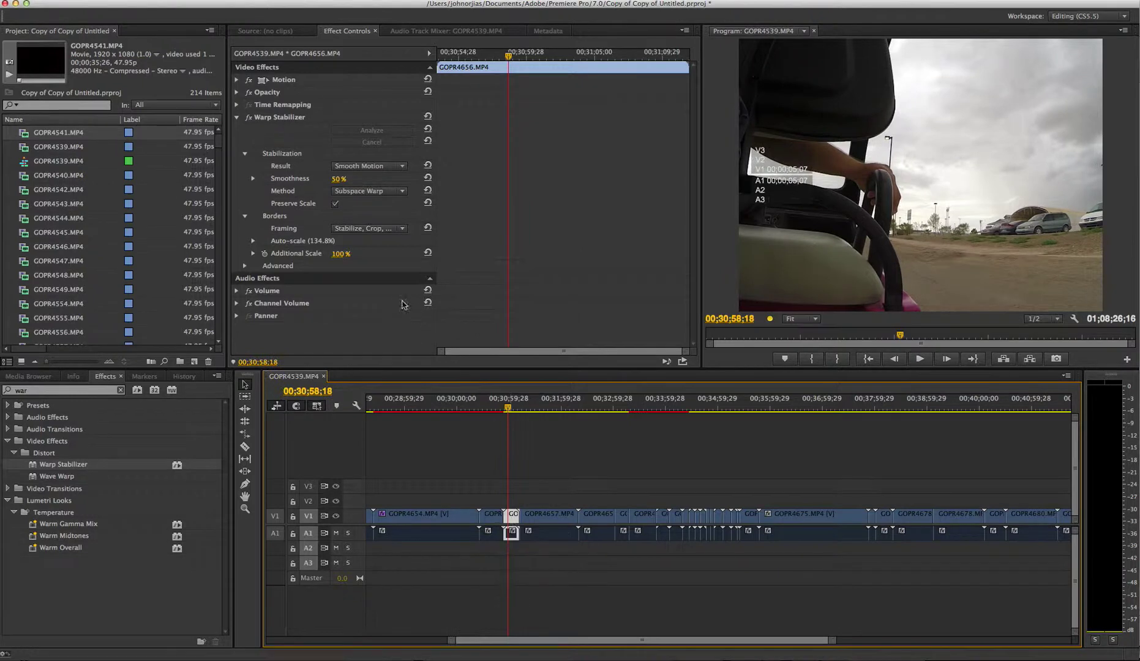
{"action": "left_click", "coordinate": [338, 178]}
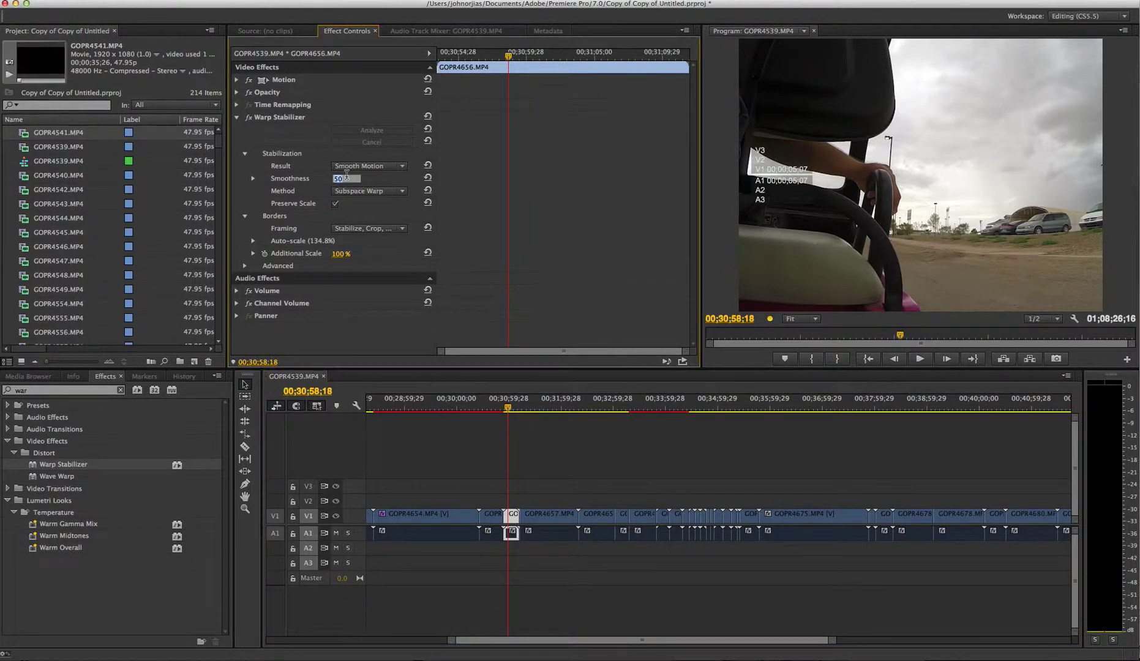
{"action": "type", "text": "12"}
{"action": "key", "text": "Return"}
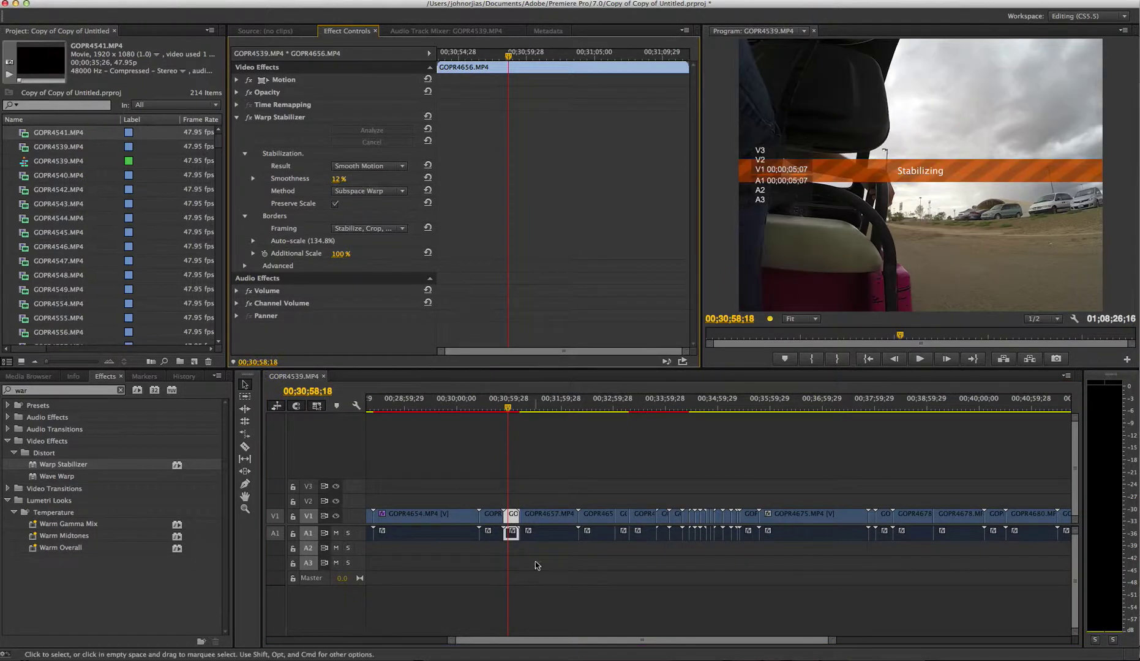
- Enable Preserve Scale and set the Warp Stabilizer smoothness to 12% on clip GOPR4657, previewing frames within the clip
{"action": "left_click", "coordinate": [545, 521]}
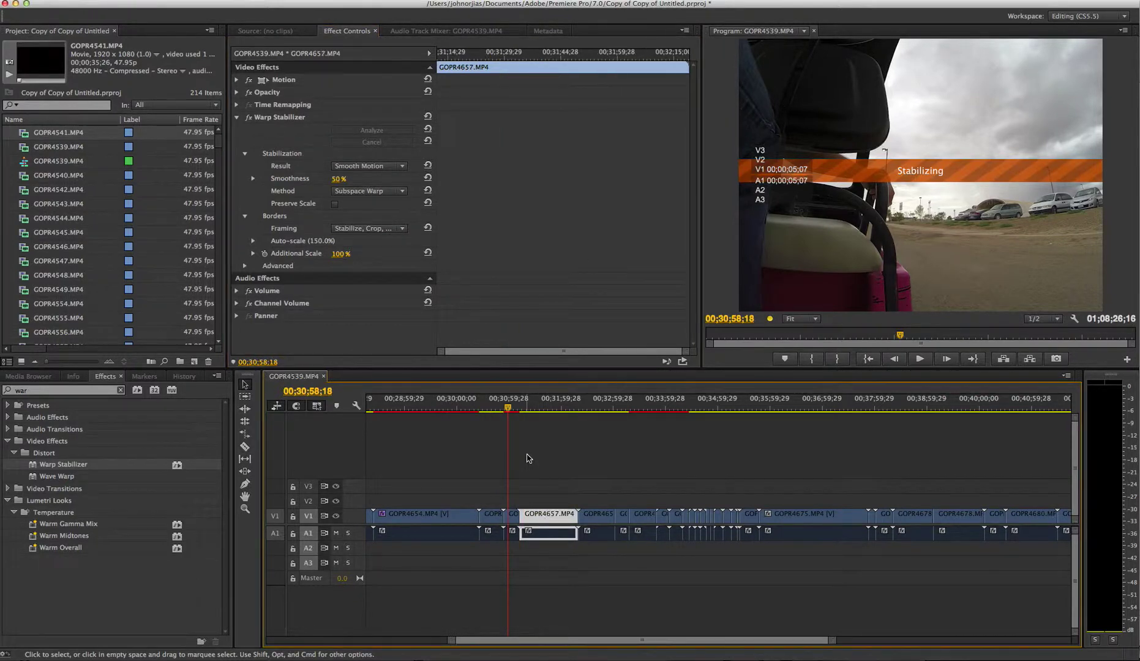
{"action": "left_click_drag", "start_coordinate": [507, 409], "coordinate": [536, 411]}
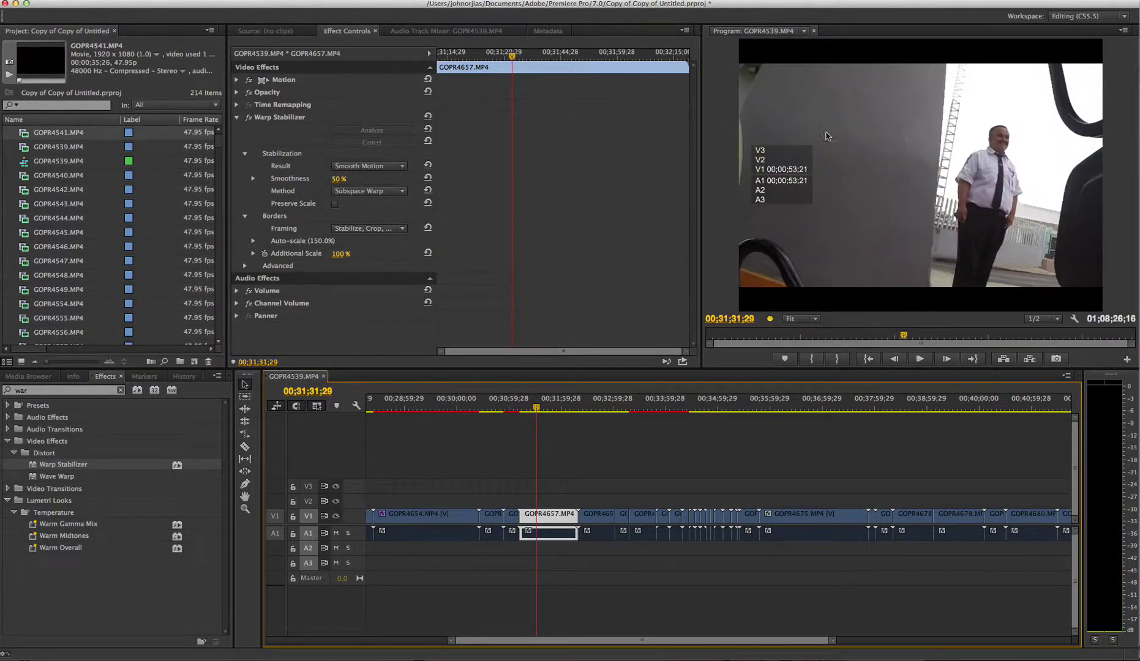
{"action": "left_click", "coordinate": [334, 204]}
{"action": "left_click", "coordinate": [337, 178]}
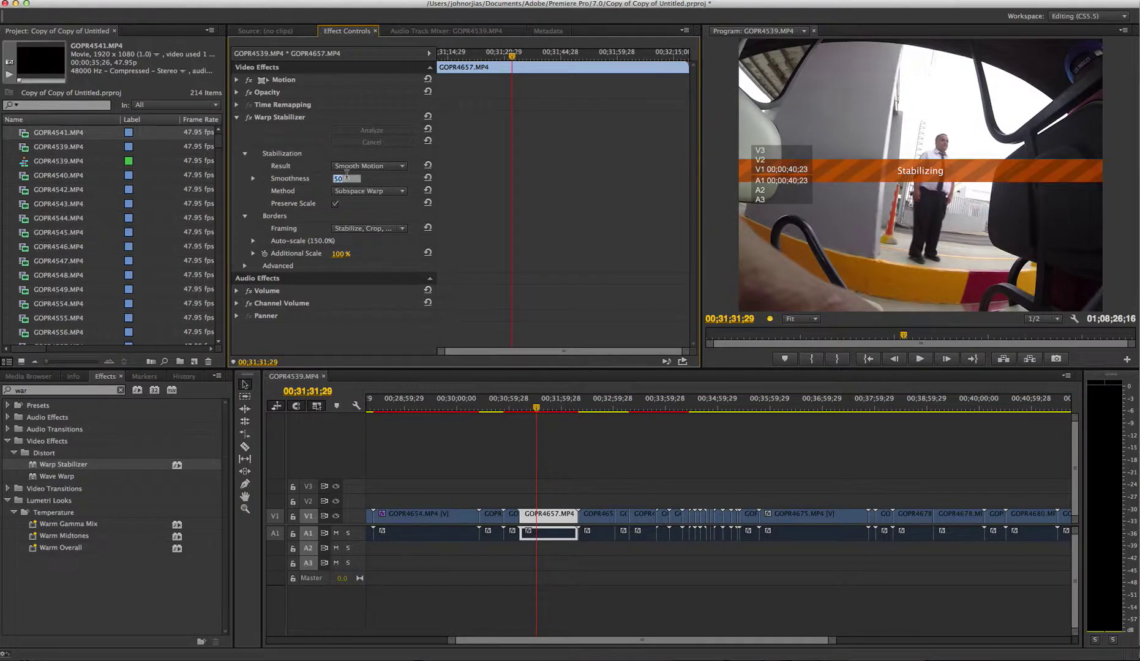
{"action": "type", "text": "12"}
{"action": "key", "text": "Return"}
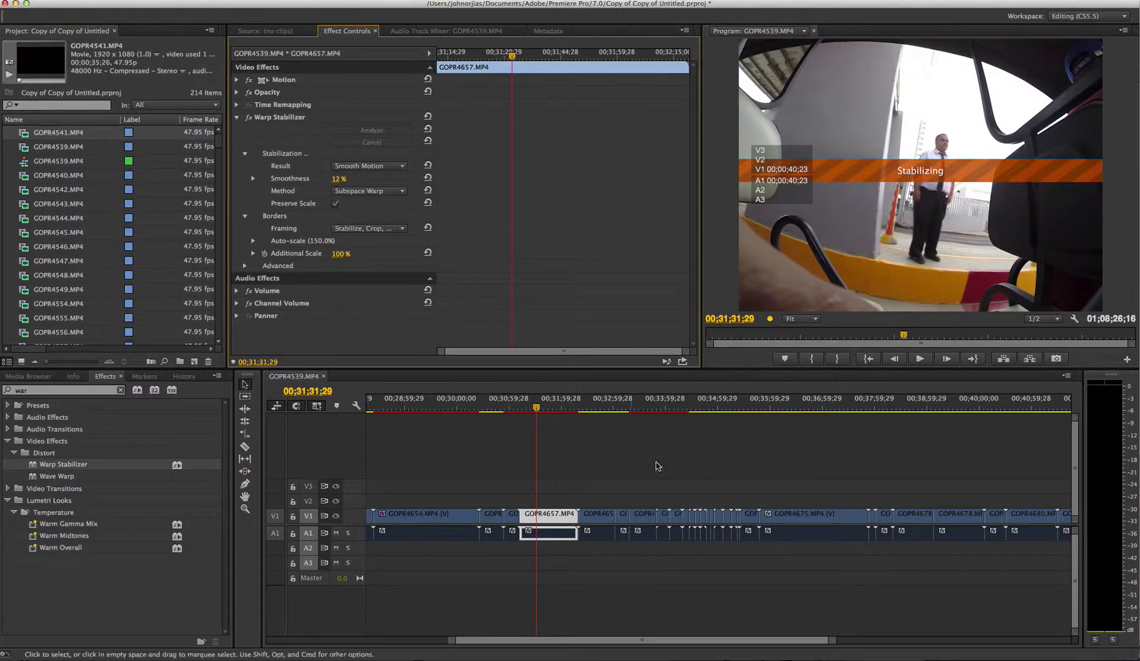
{"action": "left_click", "coordinate": [604, 519]}
{"action": "left_click_drag", "start_coordinate": [537, 409], "coordinate": [563, 416]}
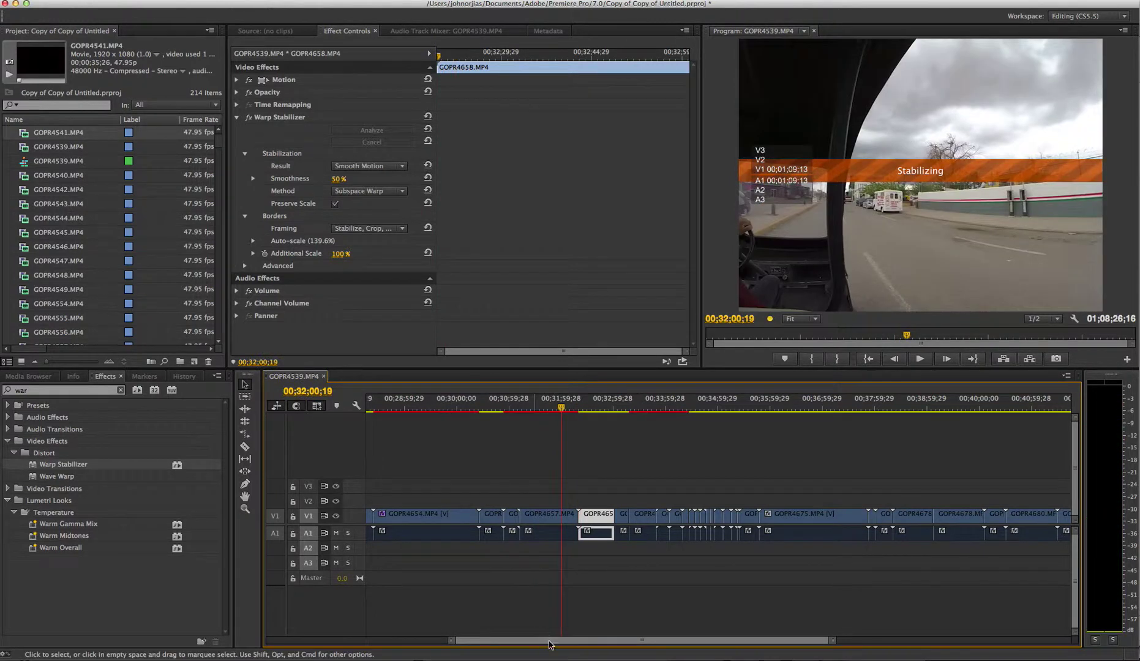
- Play the start of clip GOPR4548 in the early part of the sequence to examine its stabilization
{"action": "left_click_drag", "start_coordinate": [555, 640], "coordinate": [355, 641]}
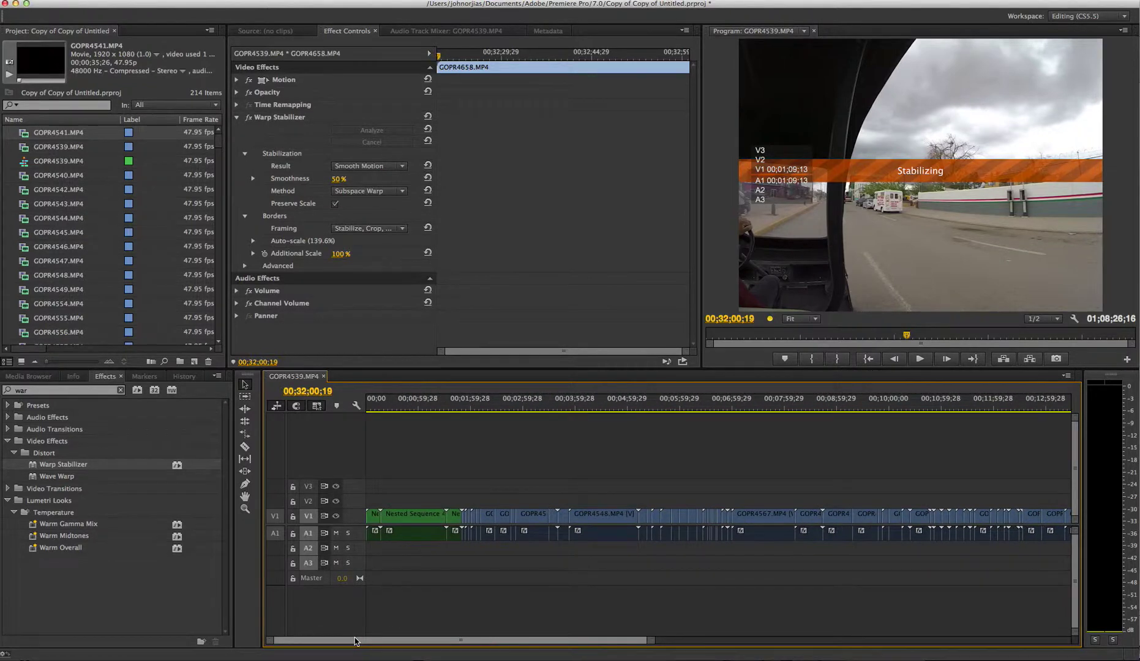
{"action": "left_click", "coordinate": [605, 515]}
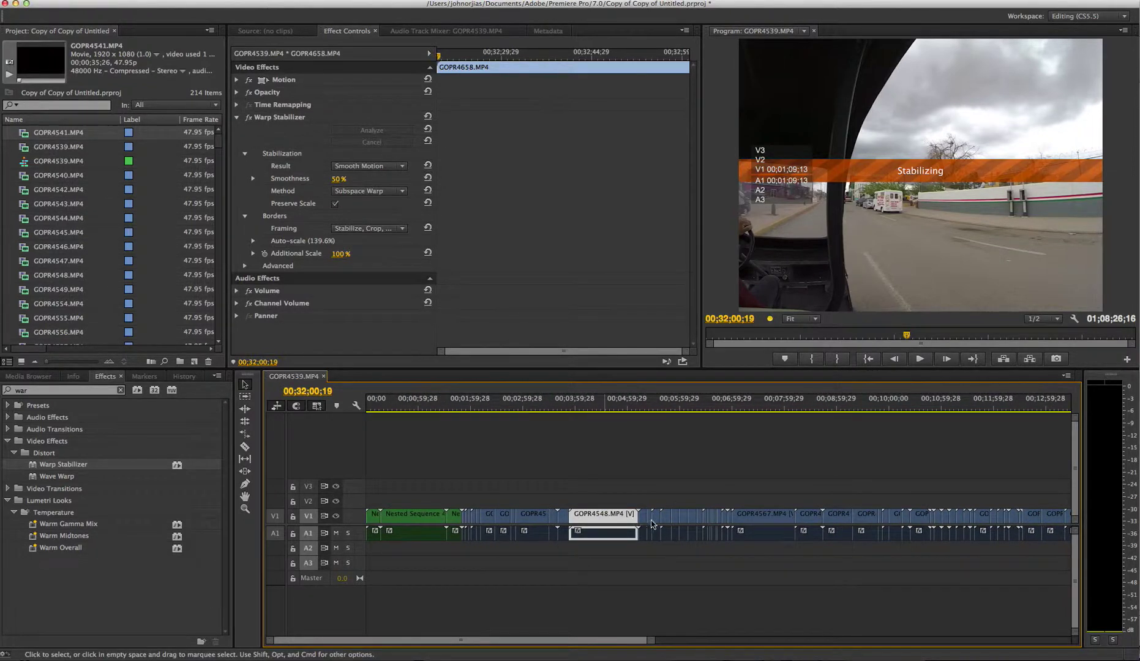
{"action": "left_click", "coordinate": [643, 518]}
{"action": "left_click", "coordinate": [617, 518]}
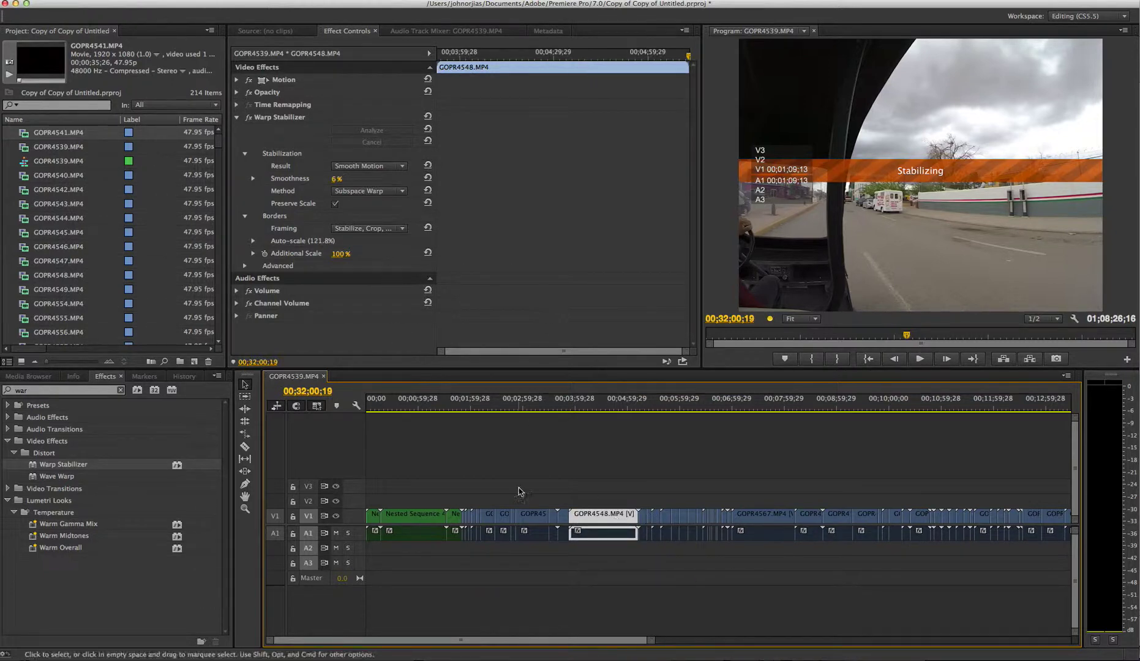
{"action": "left_click", "coordinate": [570, 408]}
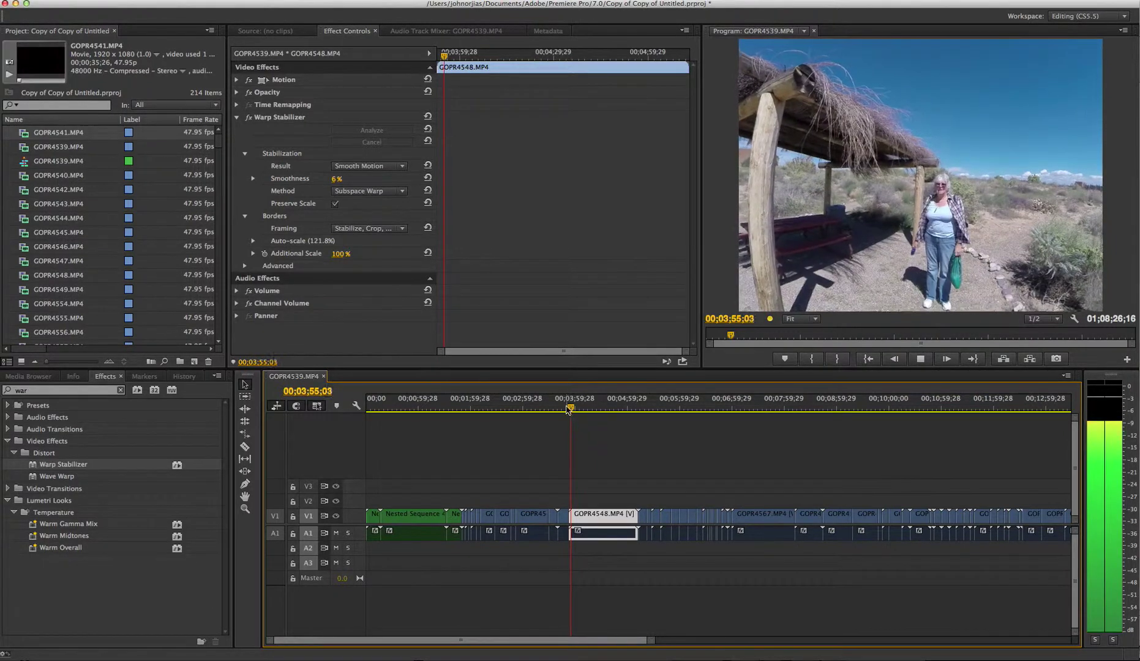
{"action": "key", "text": "space"}
{"action": "left_click", "coordinate": [568, 407], "text": "super"}
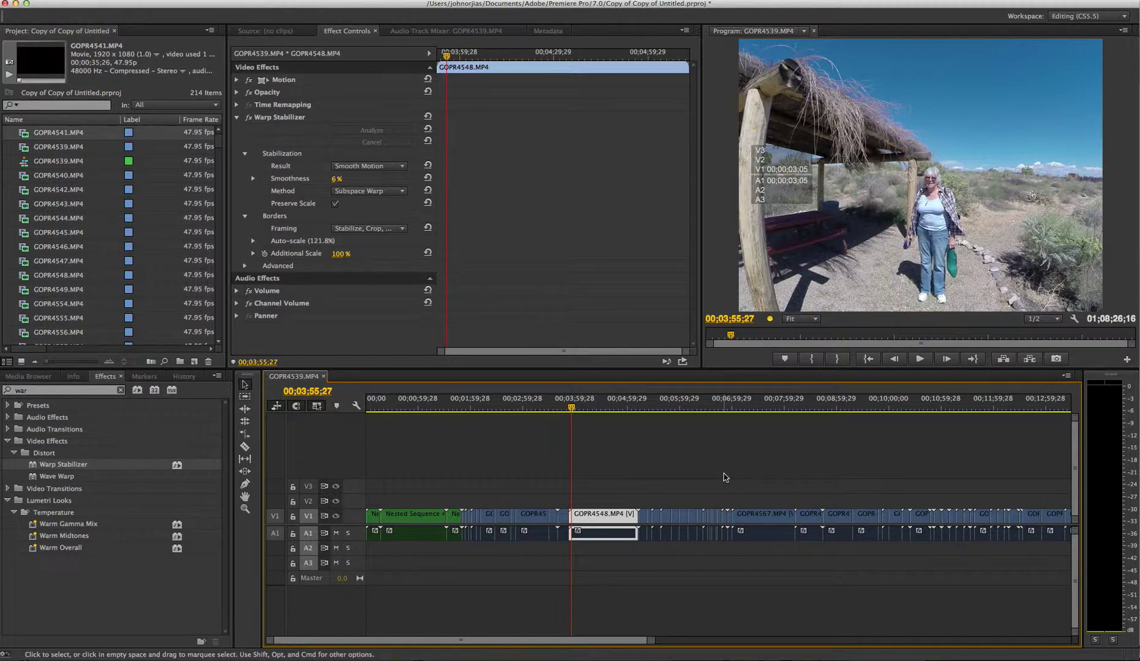
{"action": "key", "text": "space"}
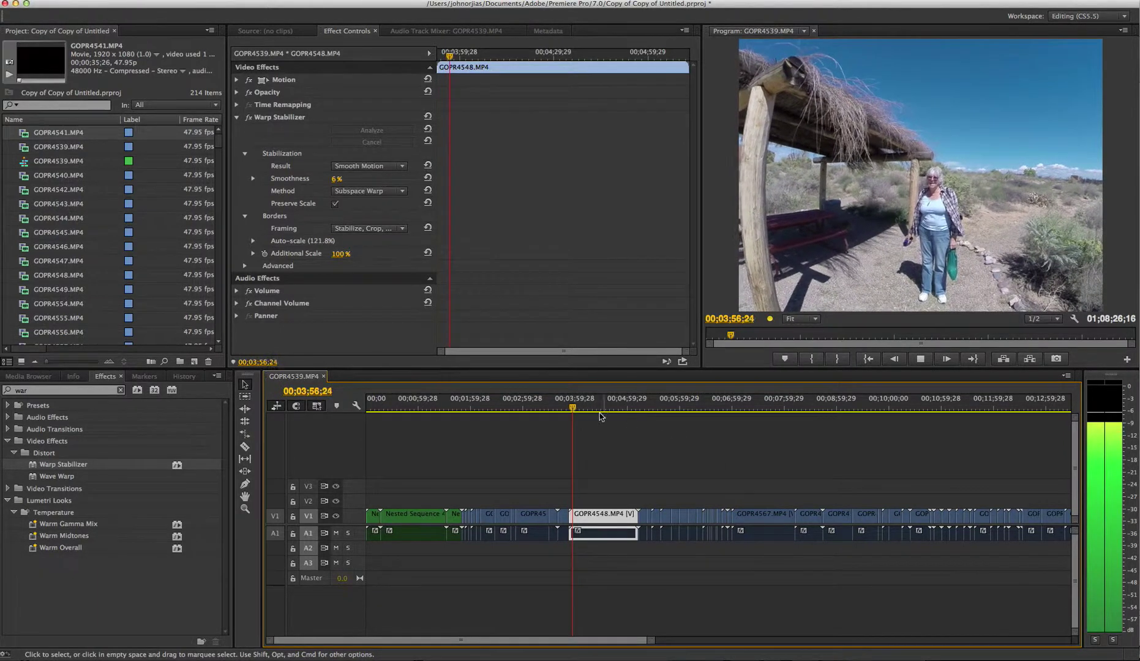
- Play the sequence from clip GOPR4549 at 00;05;15;27 to examine the stabilized shots that follow
{"action": "left_click_drag", "start_coordinate": [573, 409], "coordinate": [641, 425]}
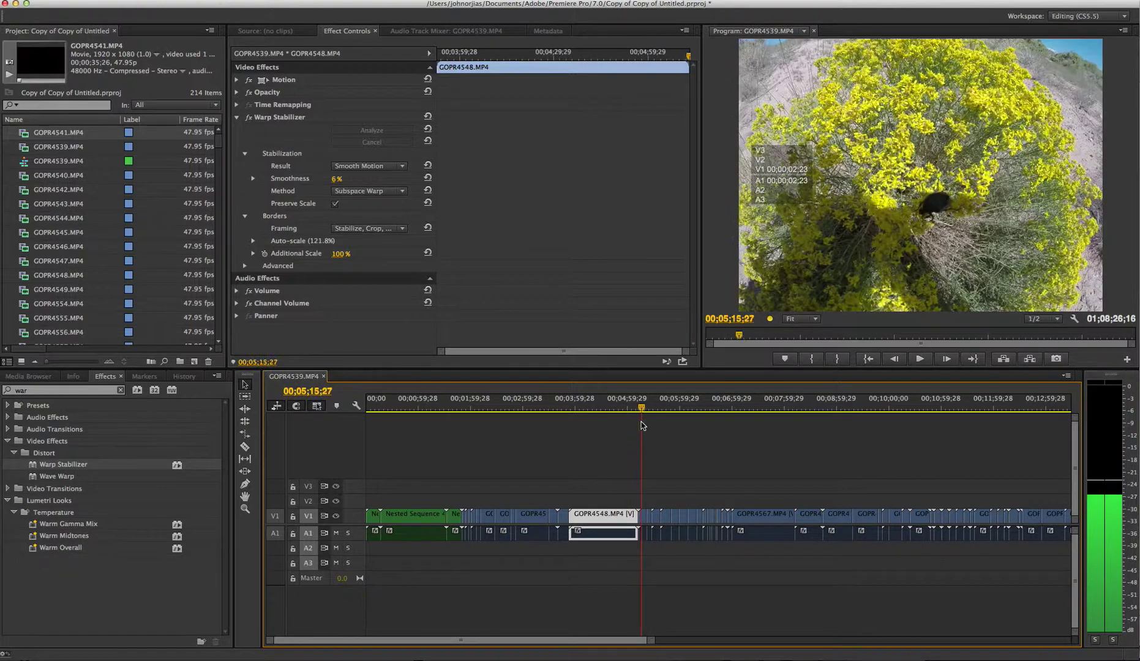
{"action": "left_click", "coordinate": [641, 517]}
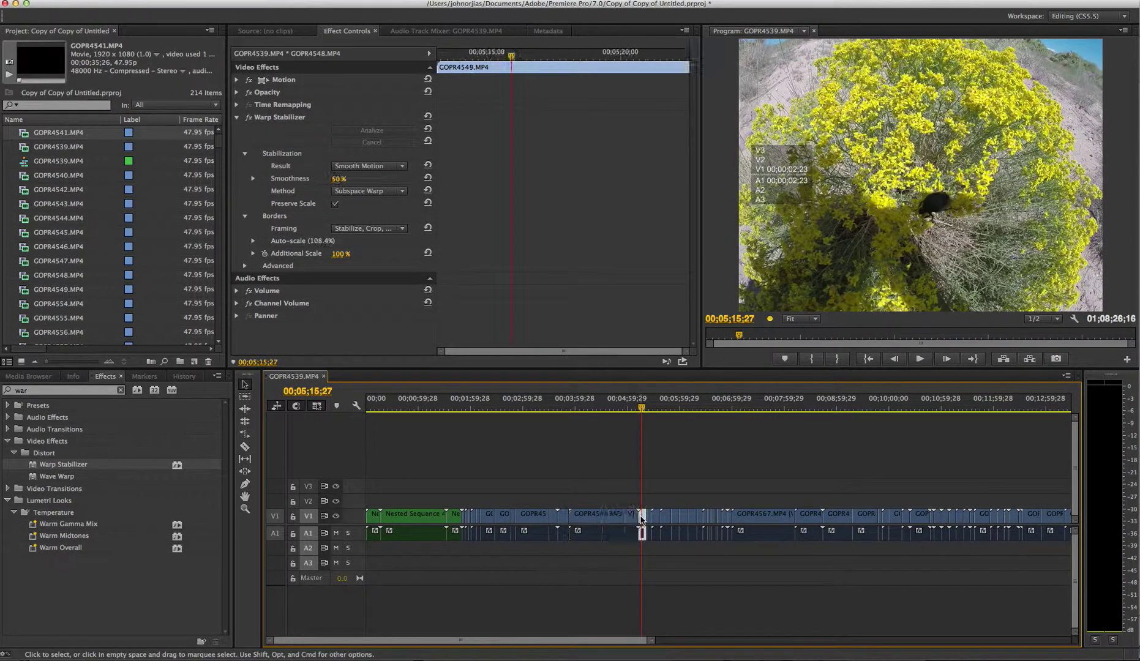
{"action": "key", "text": "space"}
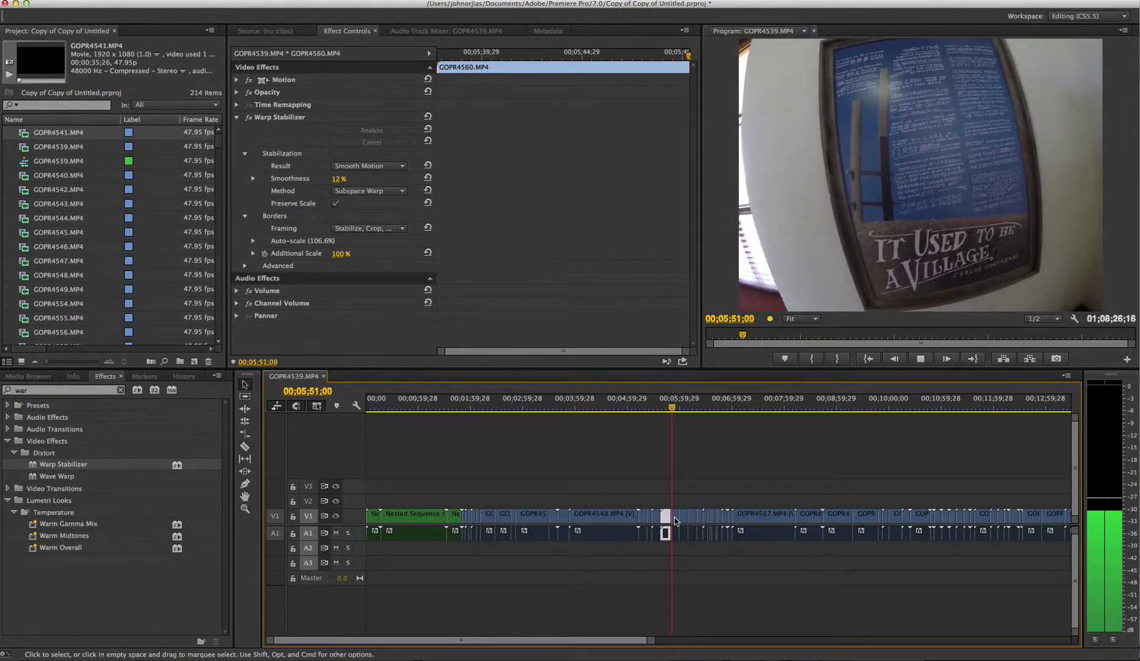
- Stop playback and set the Warp Stabilizer smoothness to 25% on the GOPR4560 segment just before 00;05;59;26
{"action": "left_click", "coordinate": [675, 519]}
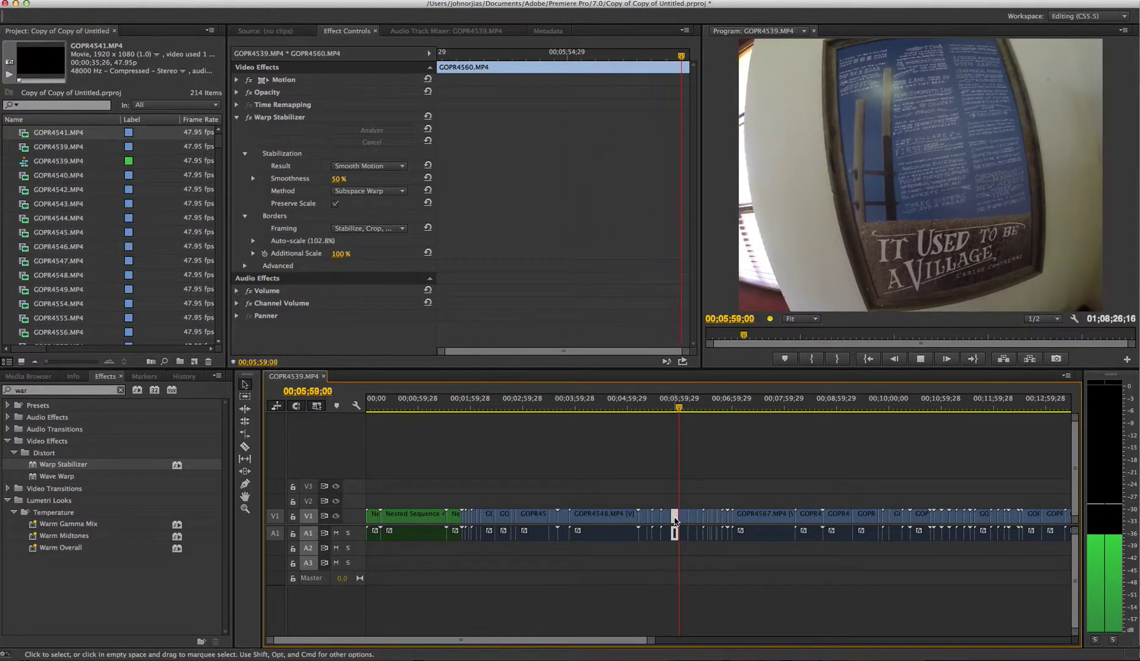
{"action": "key", "text": "space"}
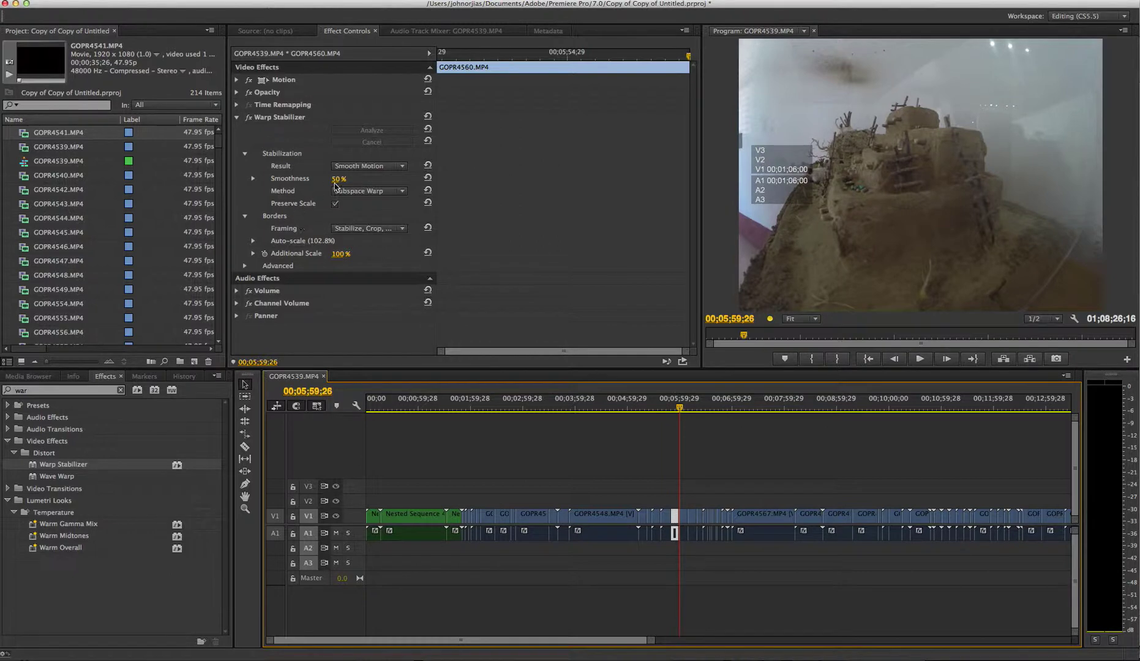
{"action": "left_click", "coordinate": [336, 179]}
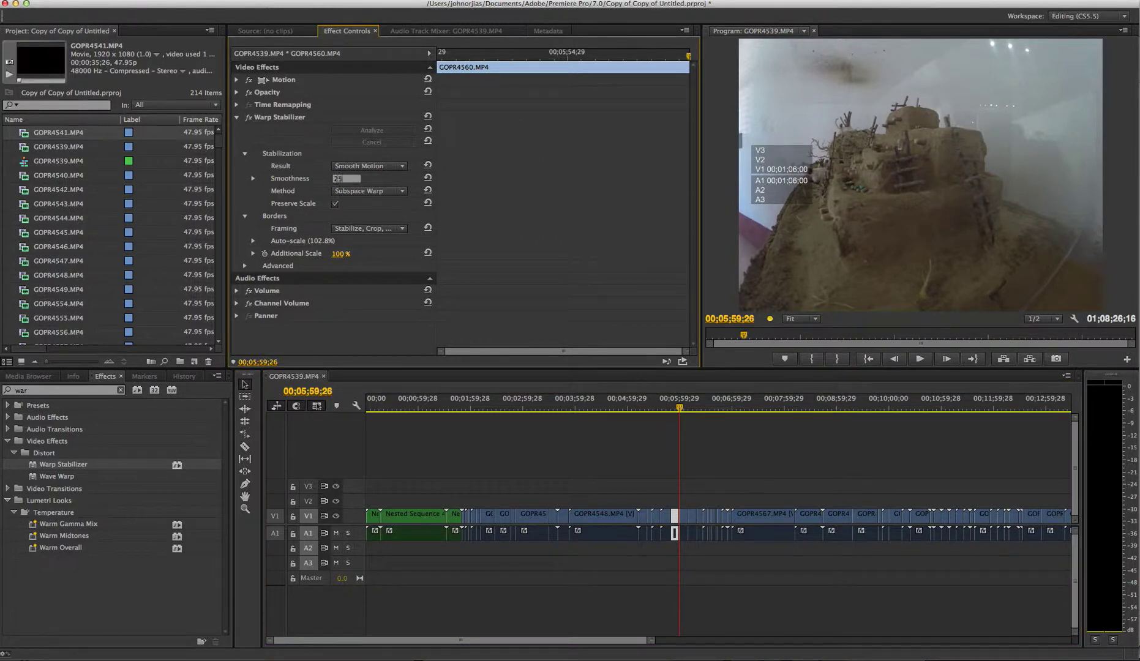
{"action": "key", "text": "Return"}
- Play the next GOPR4560 segment from 00;05;59;26 to about 00;06;07 to examine its stabilization
{"action": "left_click", "coordinate": [683, 518]}
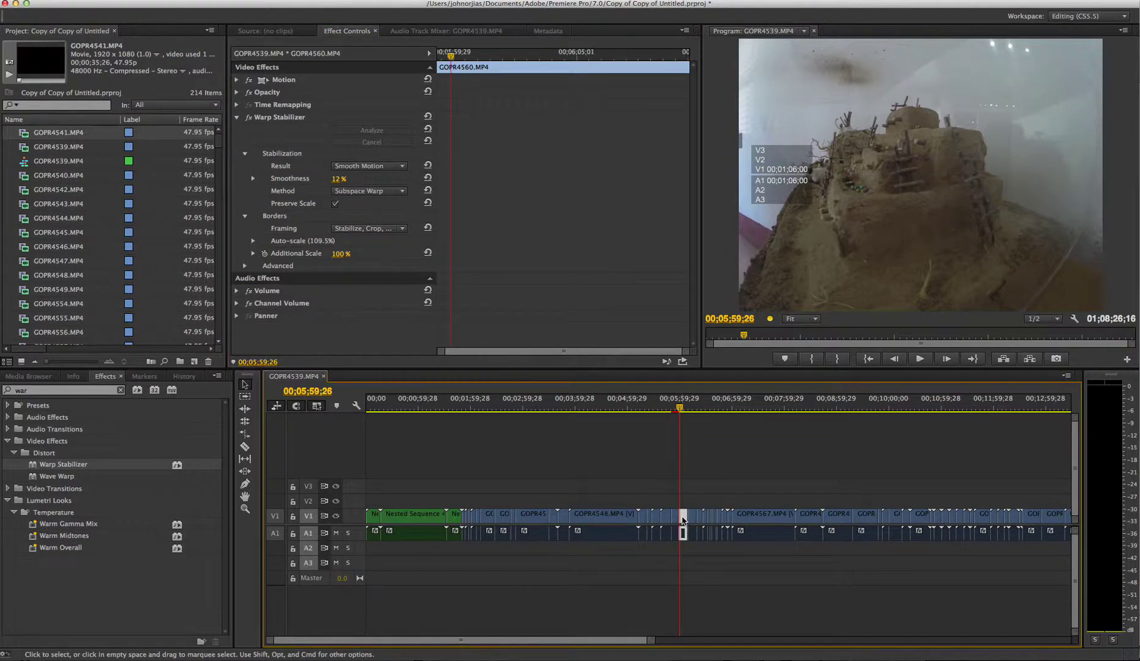
{"action": "key", "text": "space"}
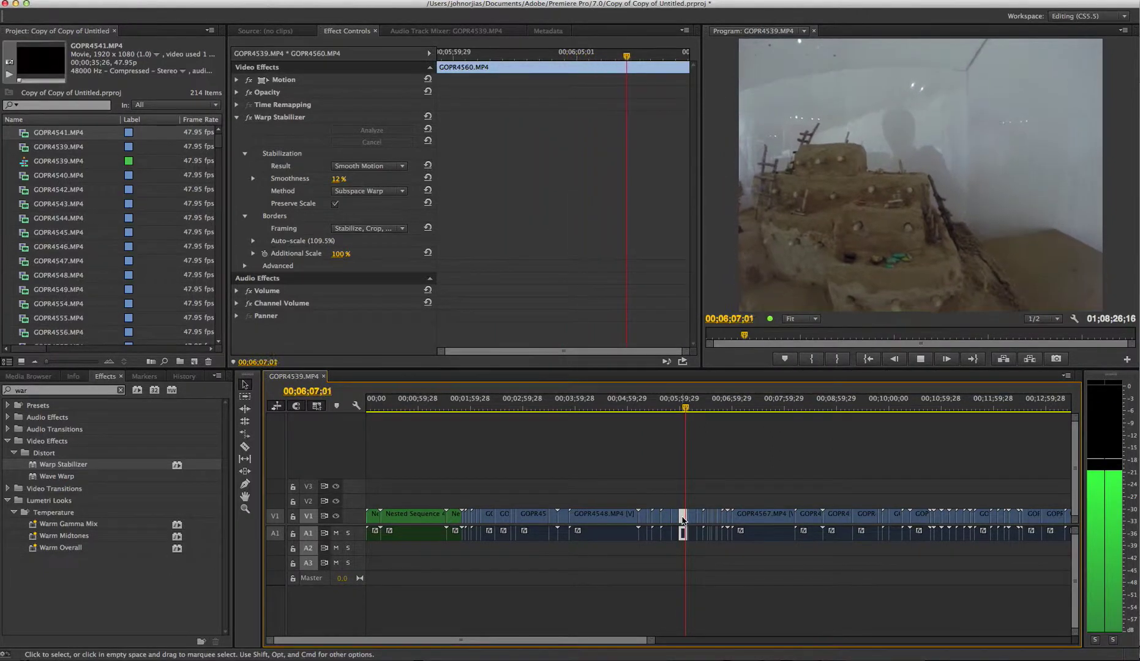
{"action": "key", "text": "space"}
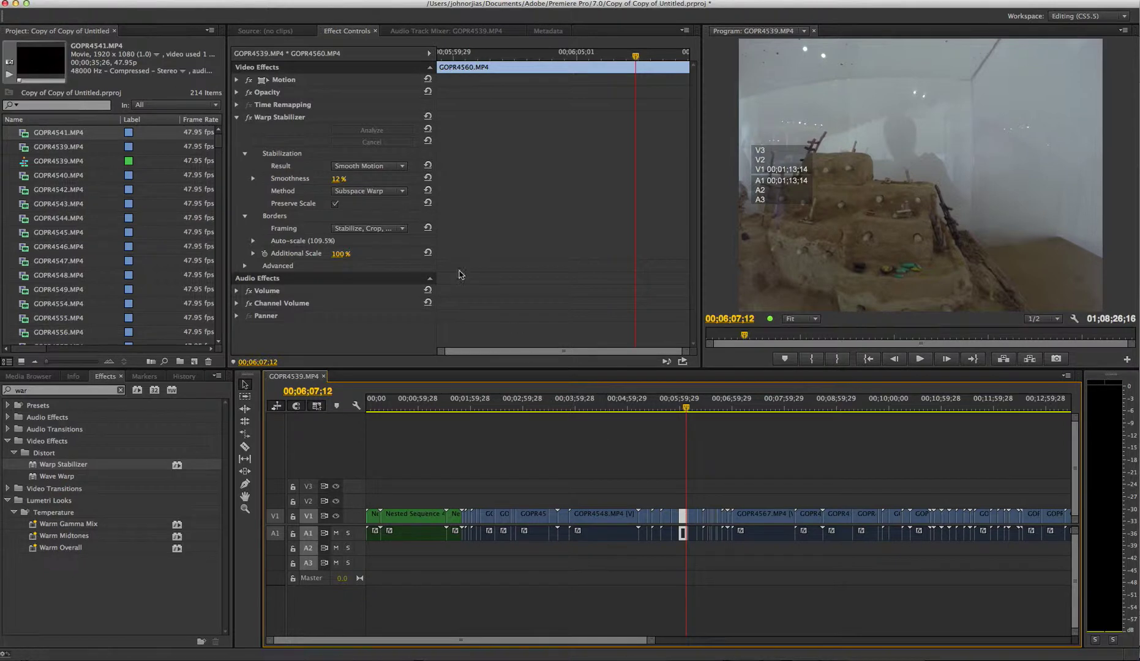
- Set the Warp Stabilizer smoothness to 6% on the GOPR4560 segment that starts at 00;05;59;26
{"action": "left_click", "coordinate": [338, 178]}
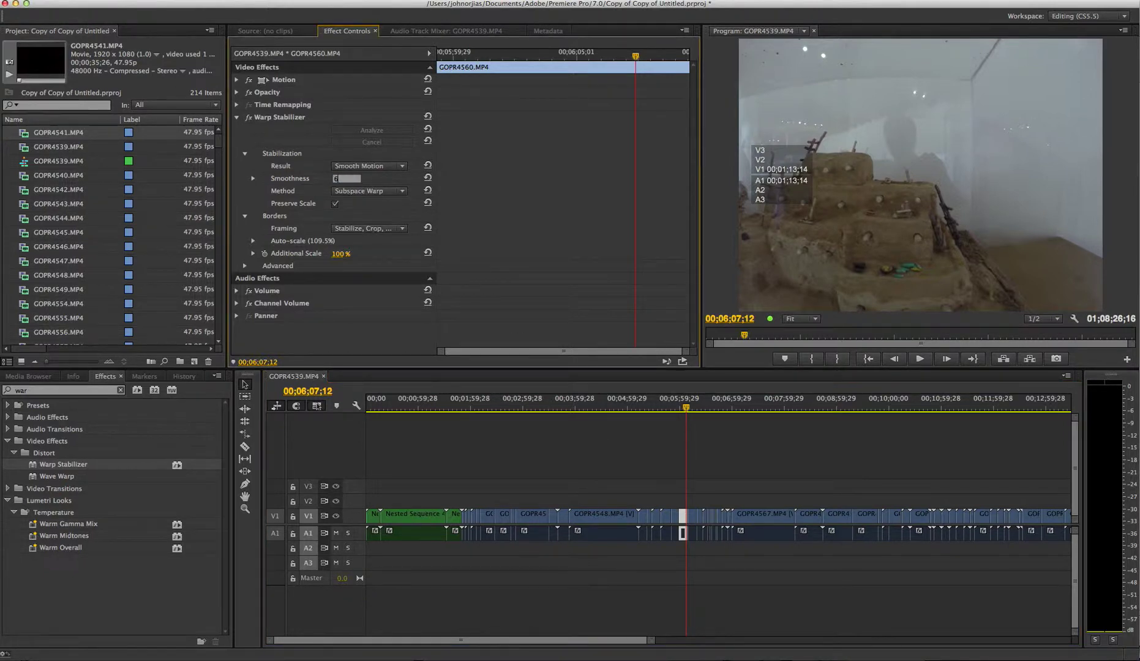
{"action": "type", "text": "6"}
{"action": "key", "text": "Return"}
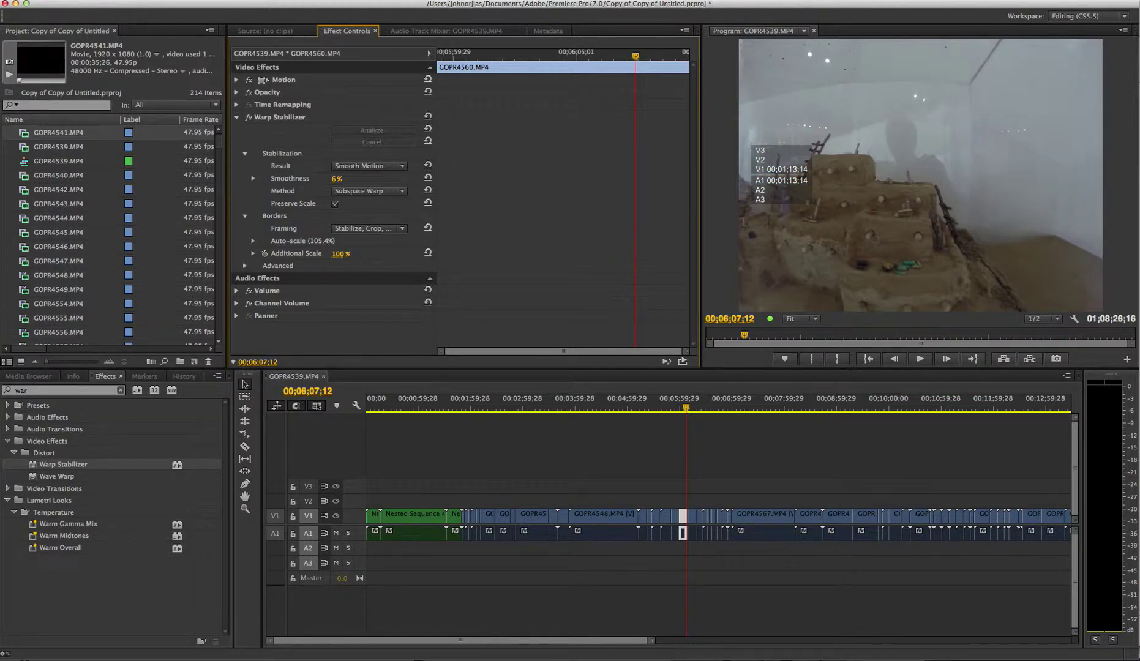
- Play the GOPR4560 segment starting at 00;06;09;17 up to 00;06;15;06 and set its Warp Stabilizer smoothness to 6%
{"action": "left_click", "coordinate": [692, 516]}
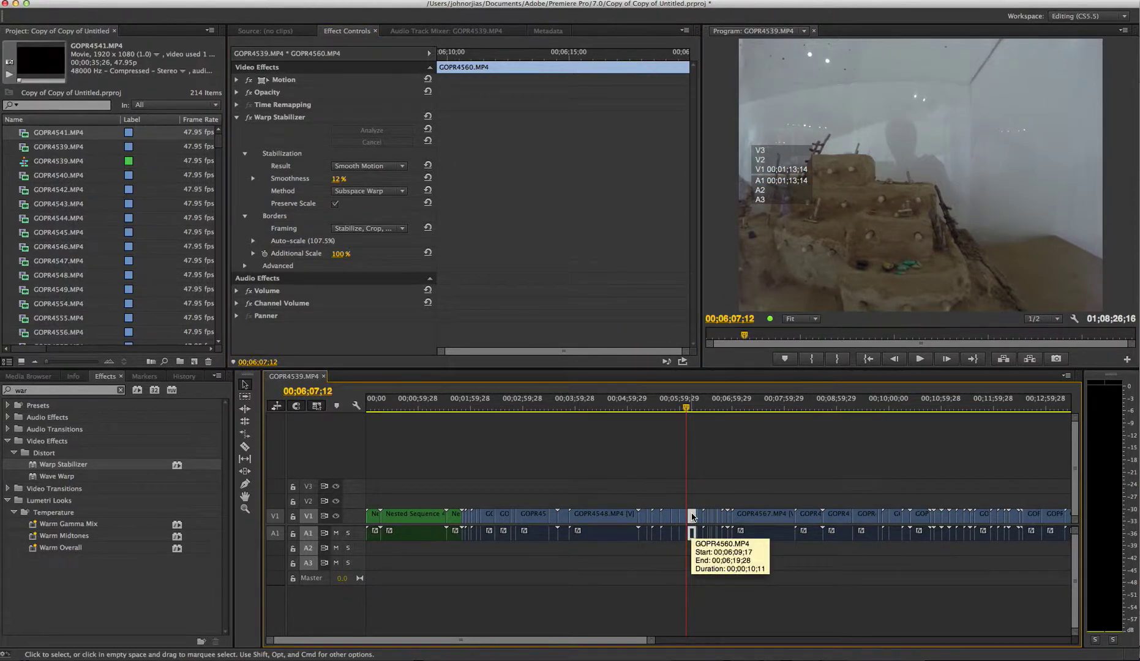
{"action": "key", "text": "space"}
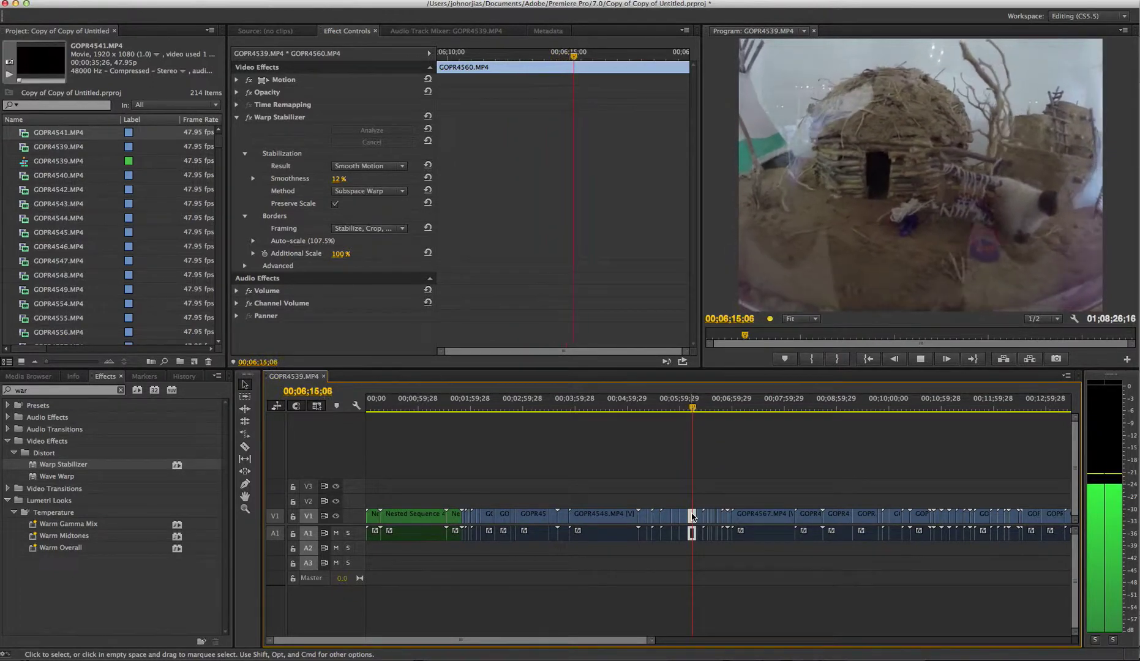
{"action": "key", "text": "space"}
{"action": "left_click", "coordinate": [337, 179]}
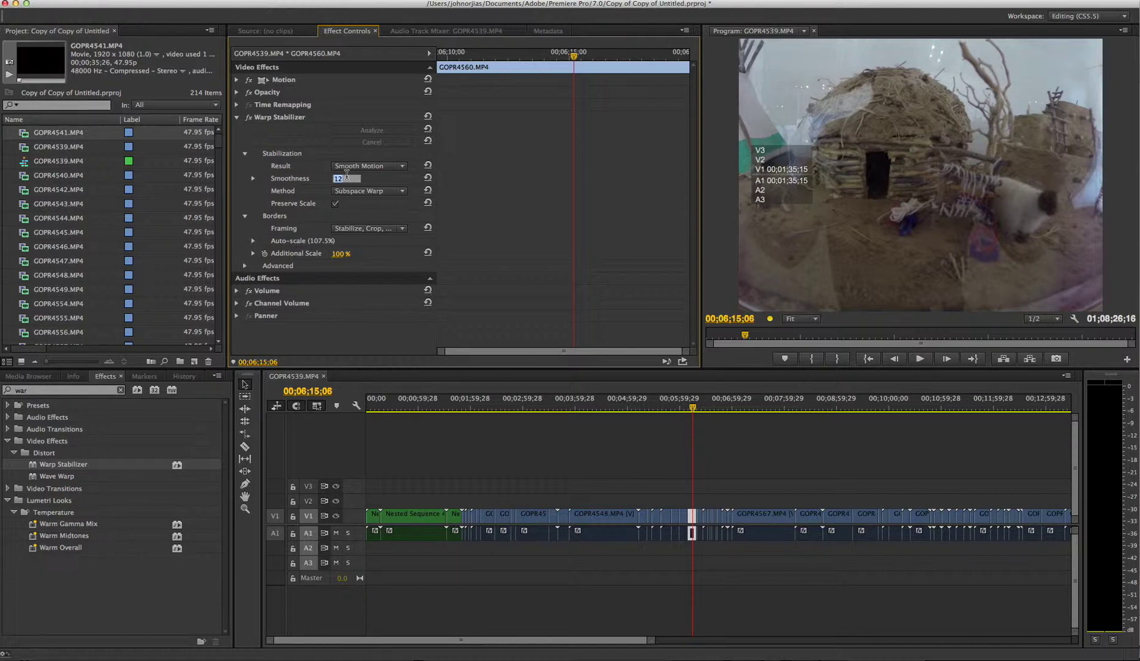
{"action": "key", "text": "Return"}
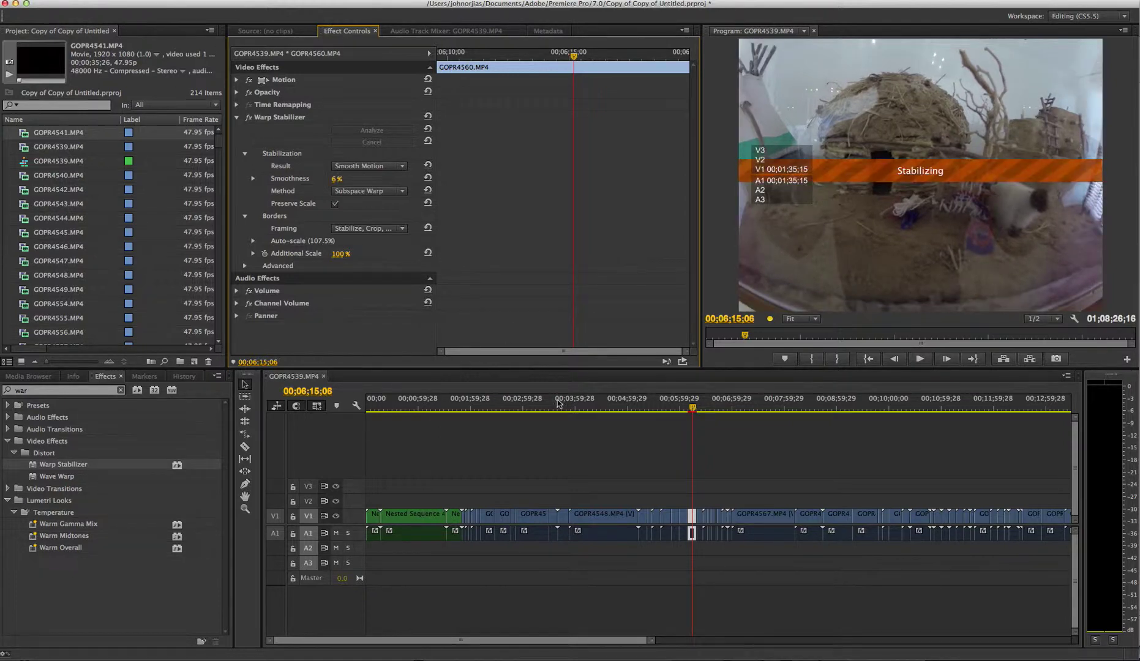
- Play the last GOPR4560 segment from 00;06;24;04 into the start of GOPR4561 at 00;06;28;02 to examine the stabilization
{"action": "left_click", "coordinate": [700, 515]}
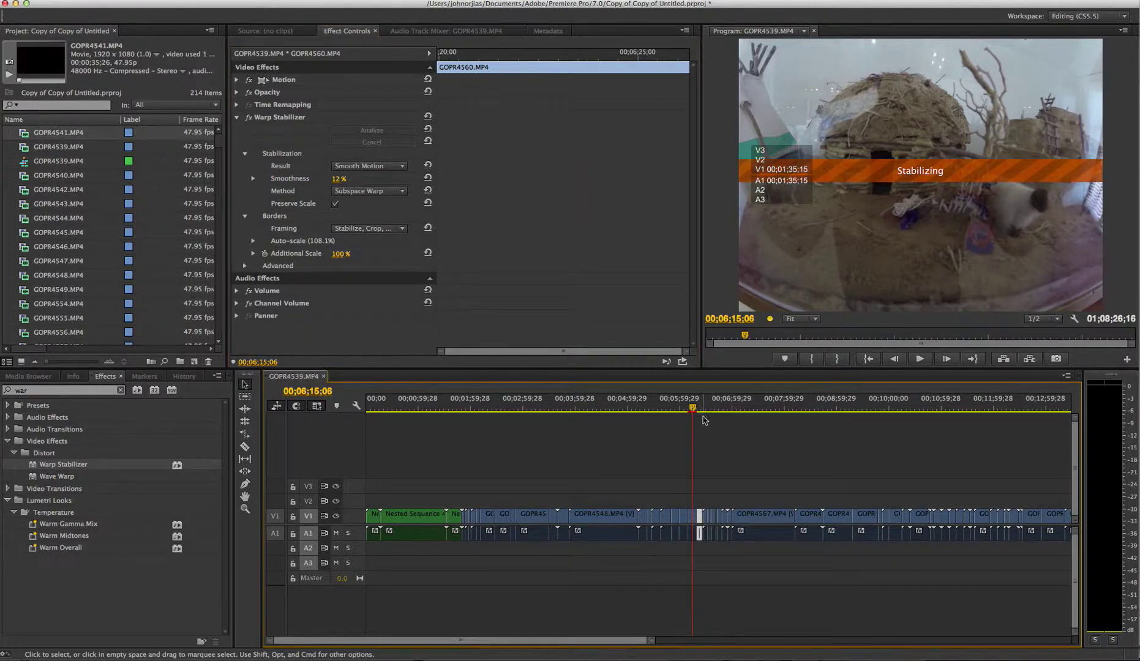
{"action": "left_click_drag", "start_coordinate": [695, 410], "coordinate": [703, 409]}
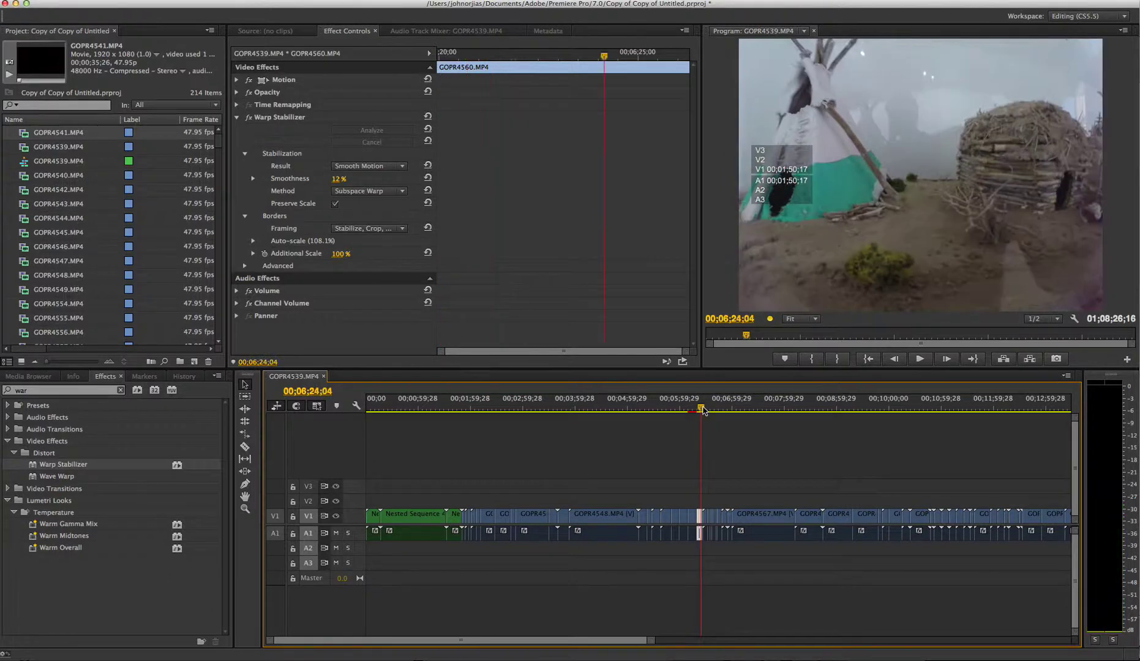
{"action": "key", "text": "space"}
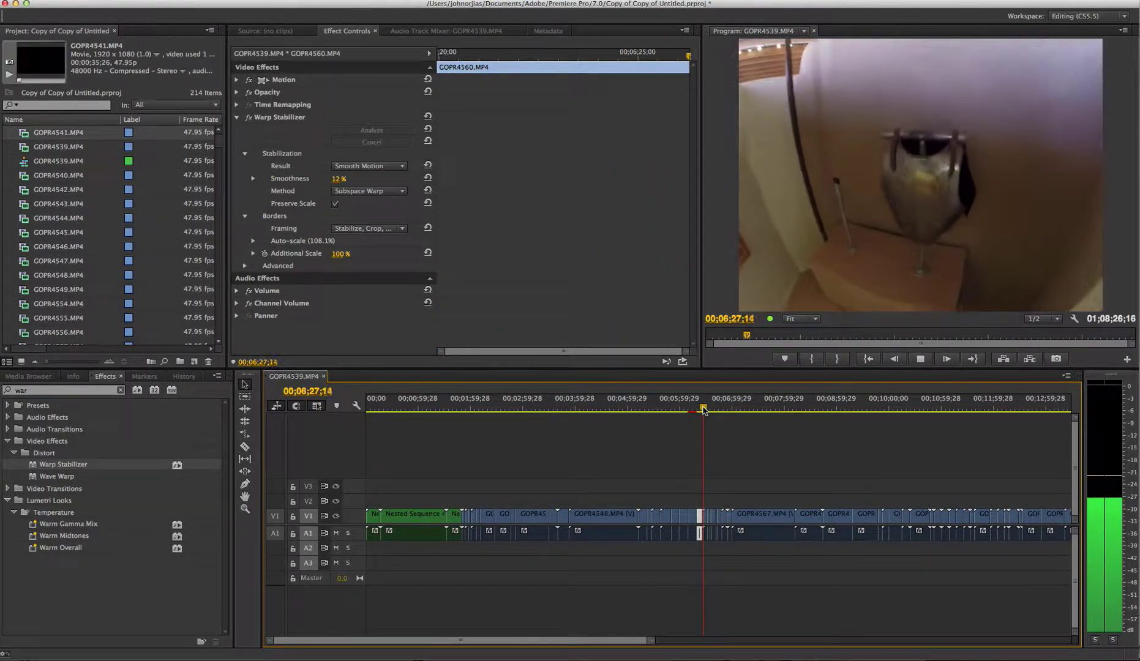
{"action": "key", "text": "space"}
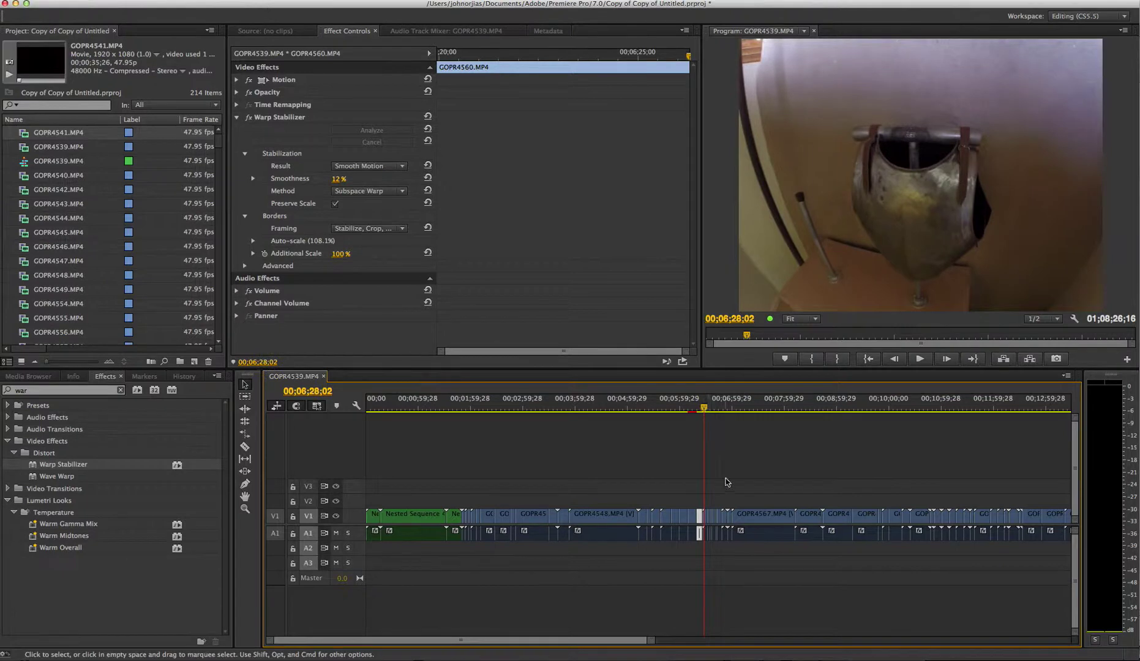
- Set the Warp Stabilizer smoothness to 12% on the GOPR4561 segment at 00;06;28;02
{"action": "left_click", "coordinate": [705, 518]}
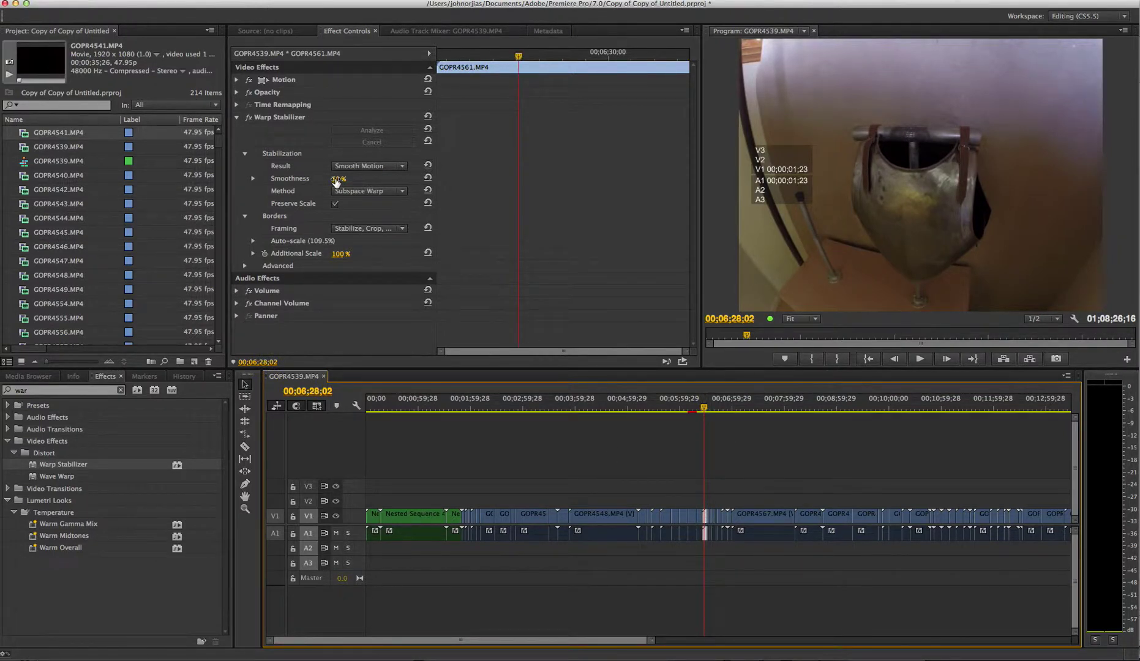
{"action": "left_click", "coordinate": [347, 175]}
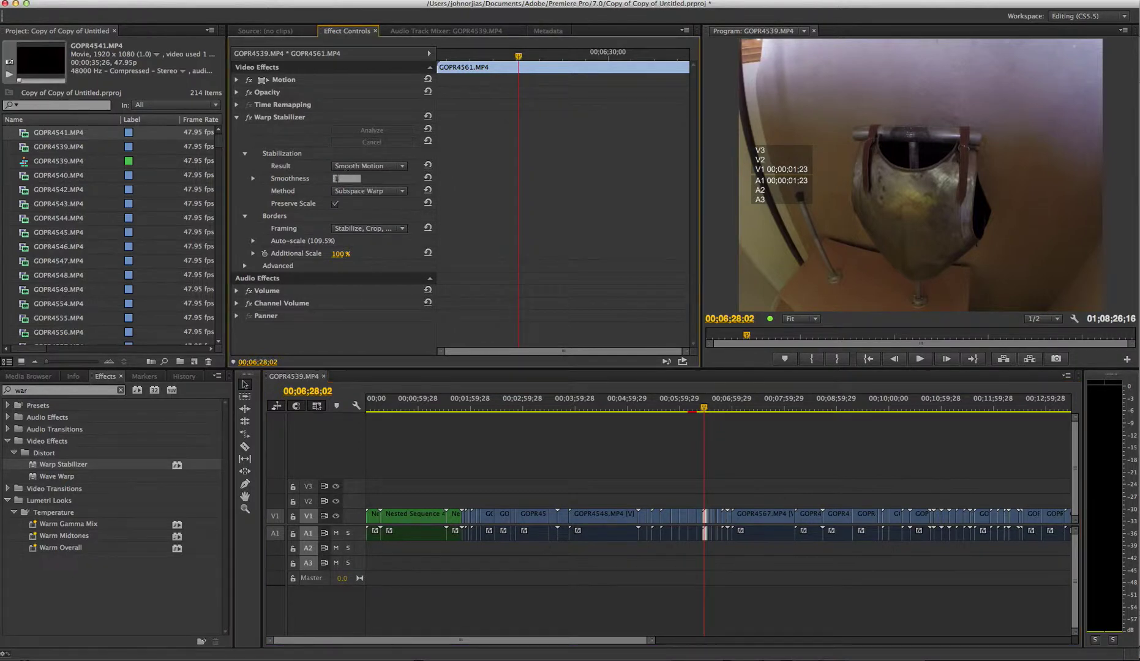
{"action": "type", "text": "12"}
{"action": "key", "text": "Return"}
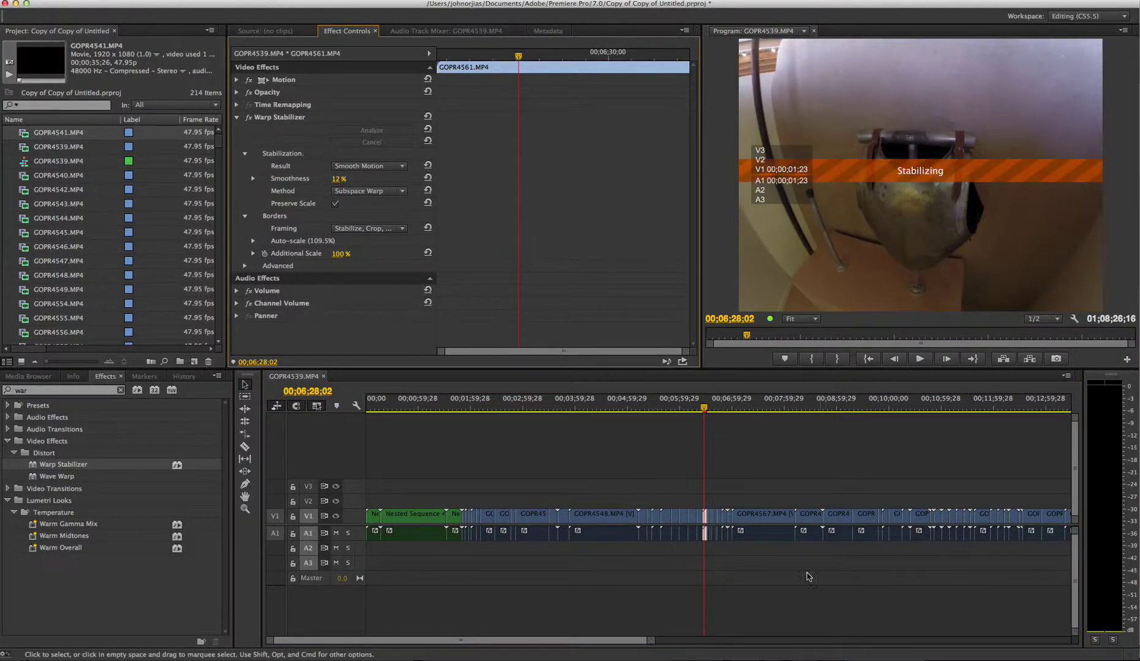
- Play the following GOPR4561 segments from 00;06;33;21 to 00;06;40;03 to examine their stabilization
{"action": "left_click", "coordinate": [709, 518]}
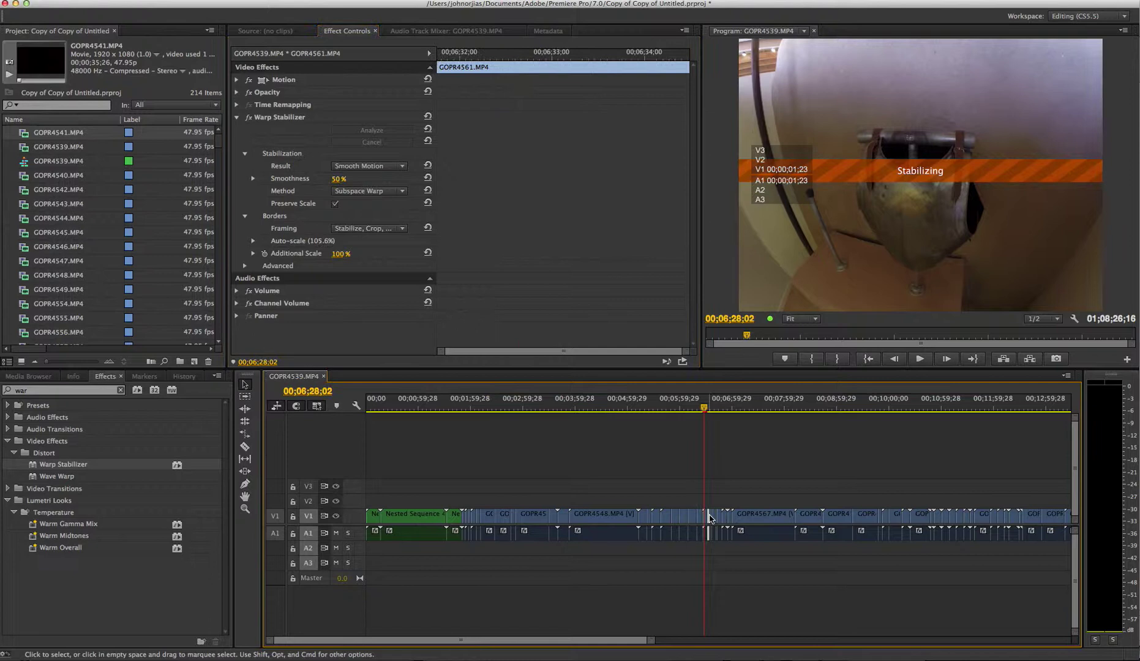
{"action": "left_click", "coordinate": [709, 409]}
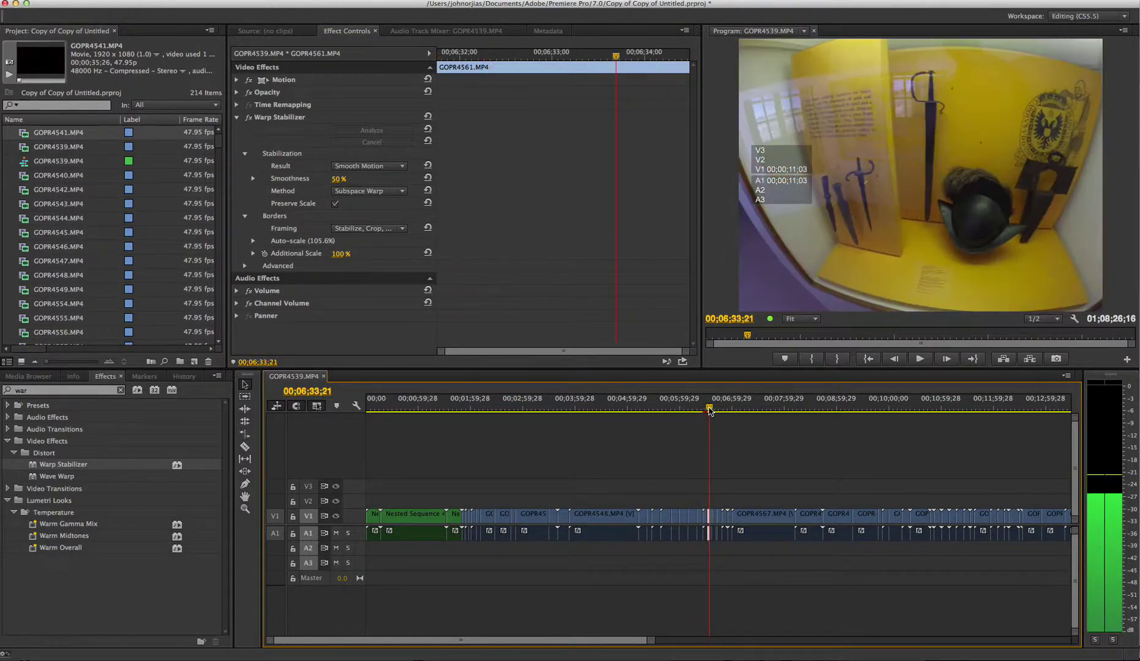
{"action": "key", "text": "j"}
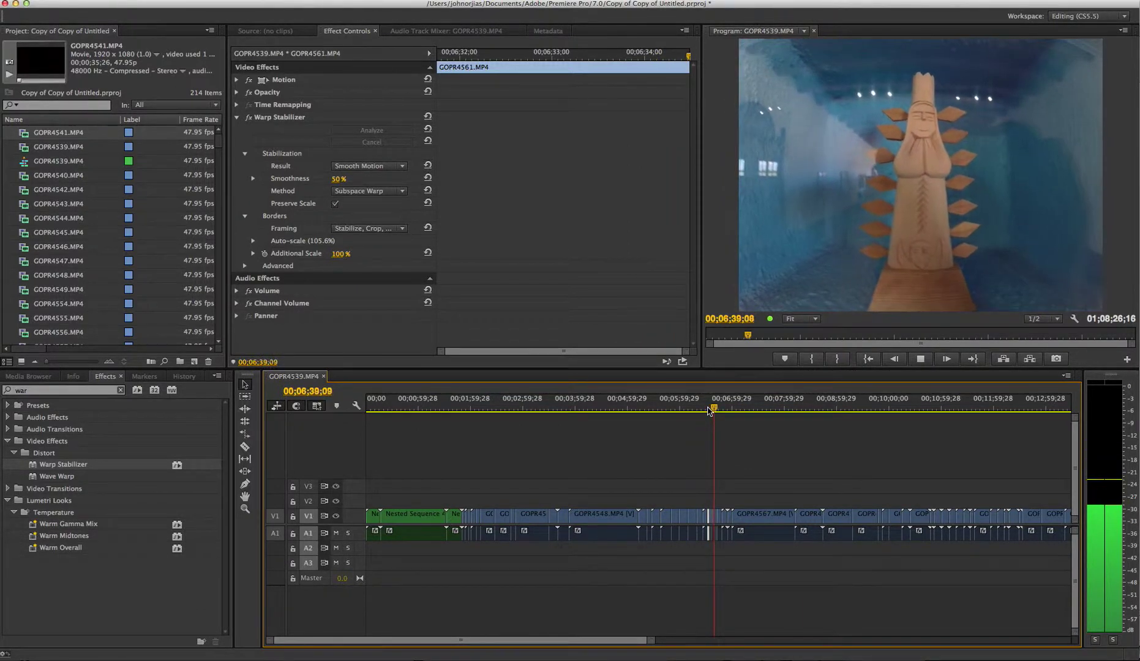
{"action": "key", "text": "space"}
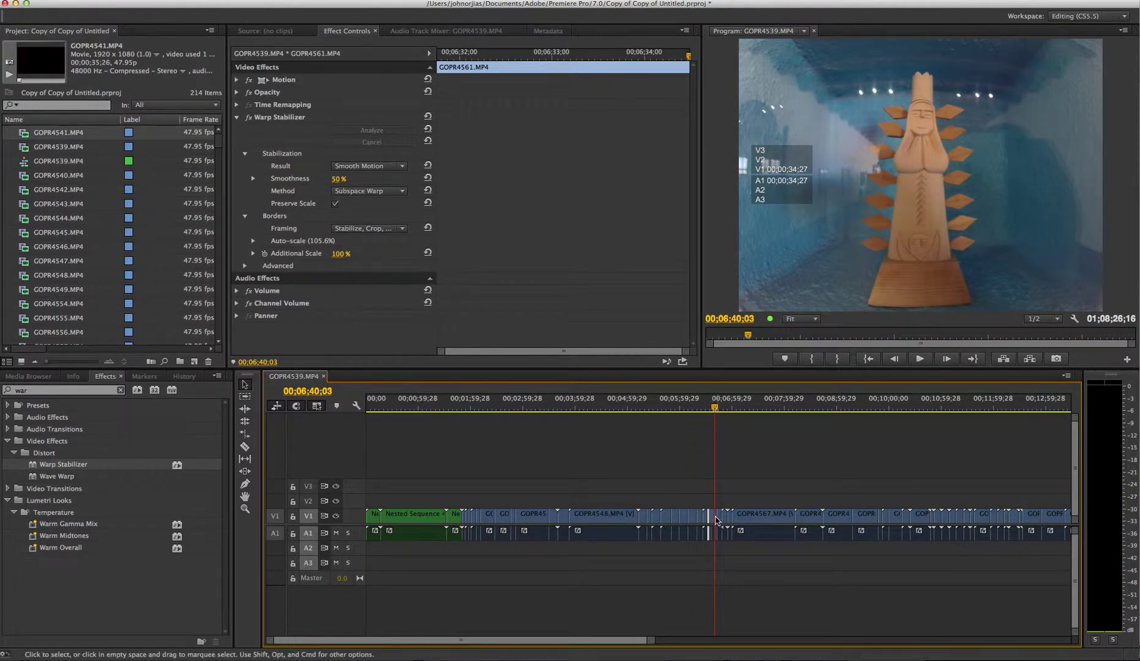
- Set the Warp Stabilizer smoothness to 25% on the GOPR4561 segment at 00;06;40;03
{"action": "left_click_drag", "start_coordinate": [650, 640], "coordinate": [536, 637]}
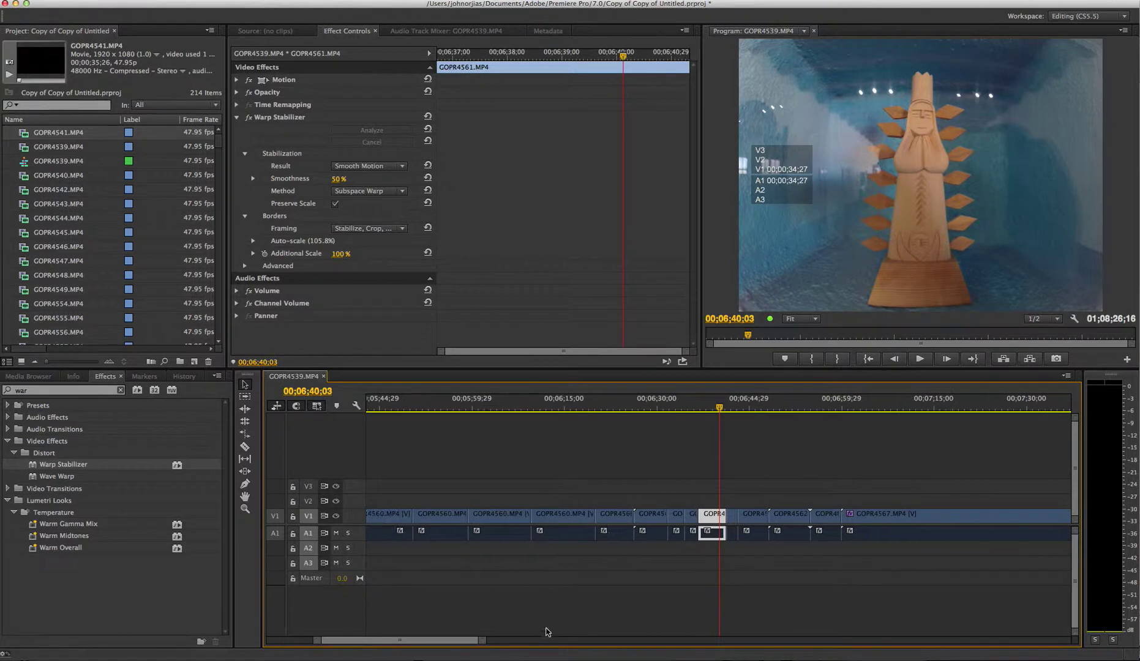
{"action": "left_click", "coordinate": [343, 178]}
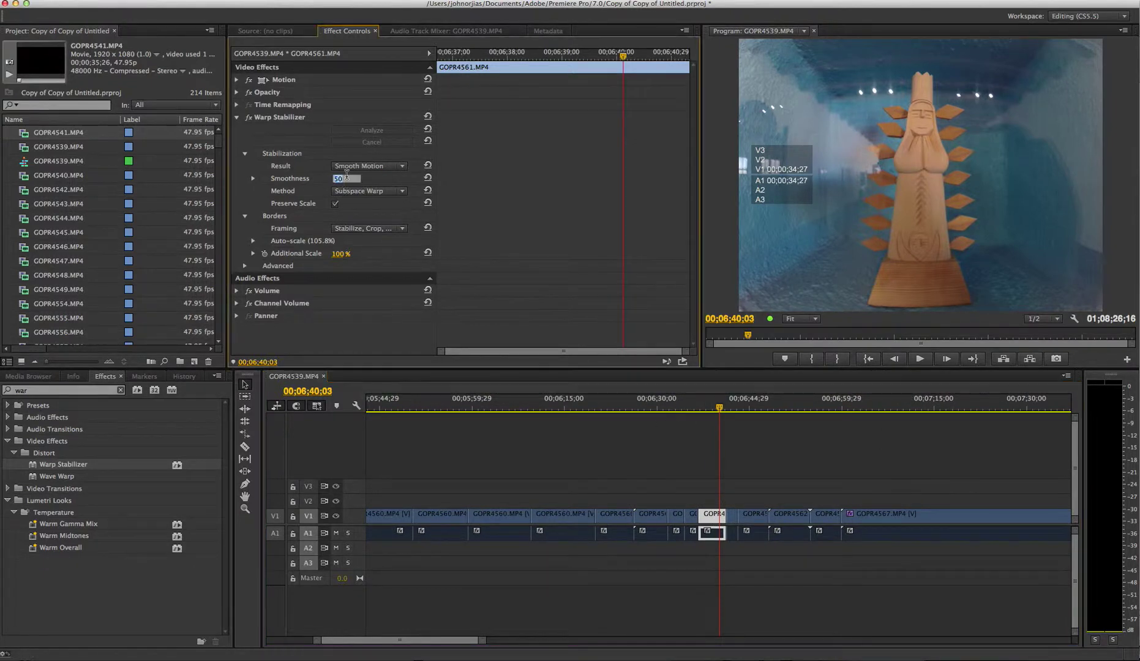
{"action": "type", "text": "25"}
{"action": "key", "text": "Return"}
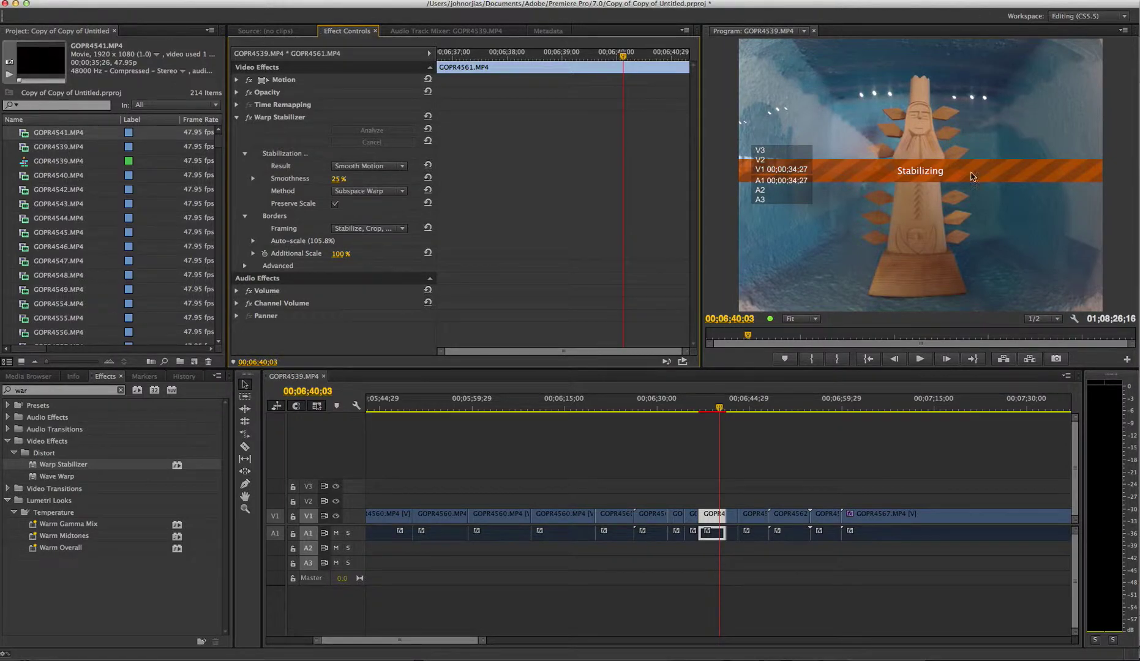
- Play on to 00;06;42;16 and set the Warp Stabilizer smoothness to 25% on the short GOPR4561 segment there
{"action": "left_click", "coordinate": [722, 417]}
{"action": "key", "text": "space"}
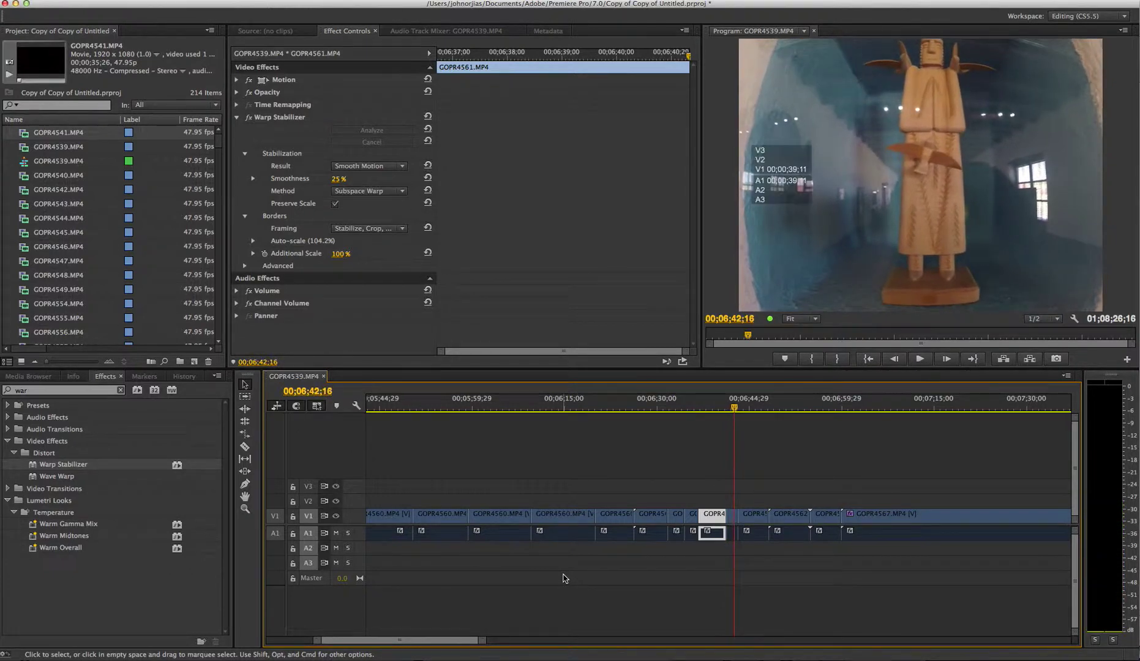
{"action": "left_click", "coordinate": [339, 178]}
{"action": "type", "text": "50"}
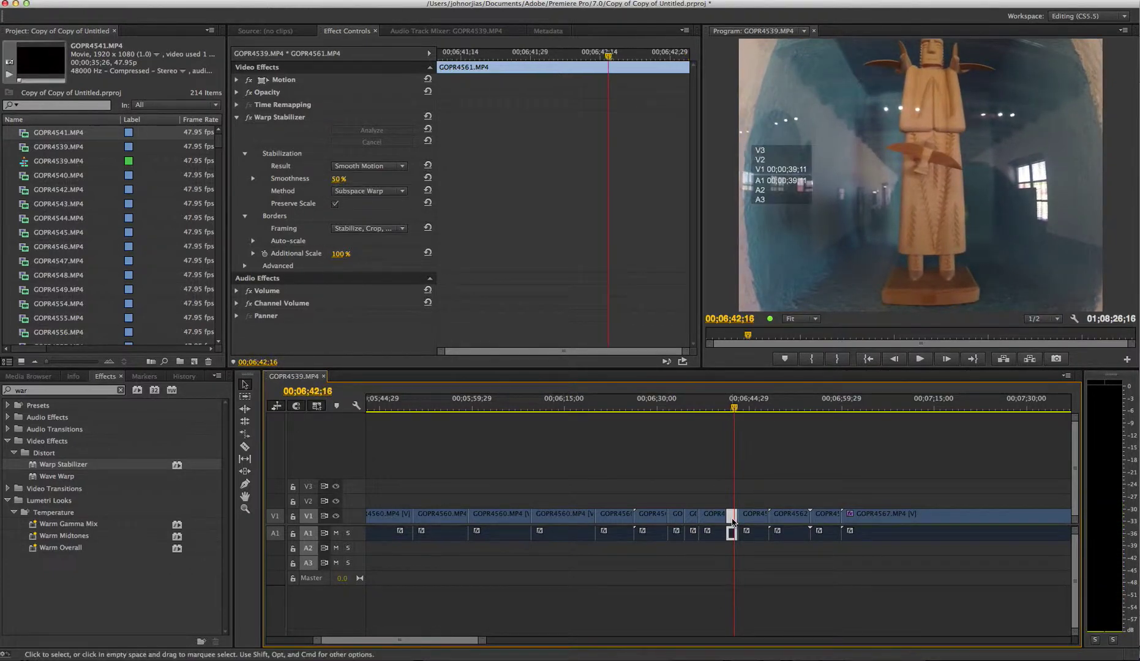
{"action": "key", "text": "Return"}
{"action": "left_click", "coordinate": [337, 179]}
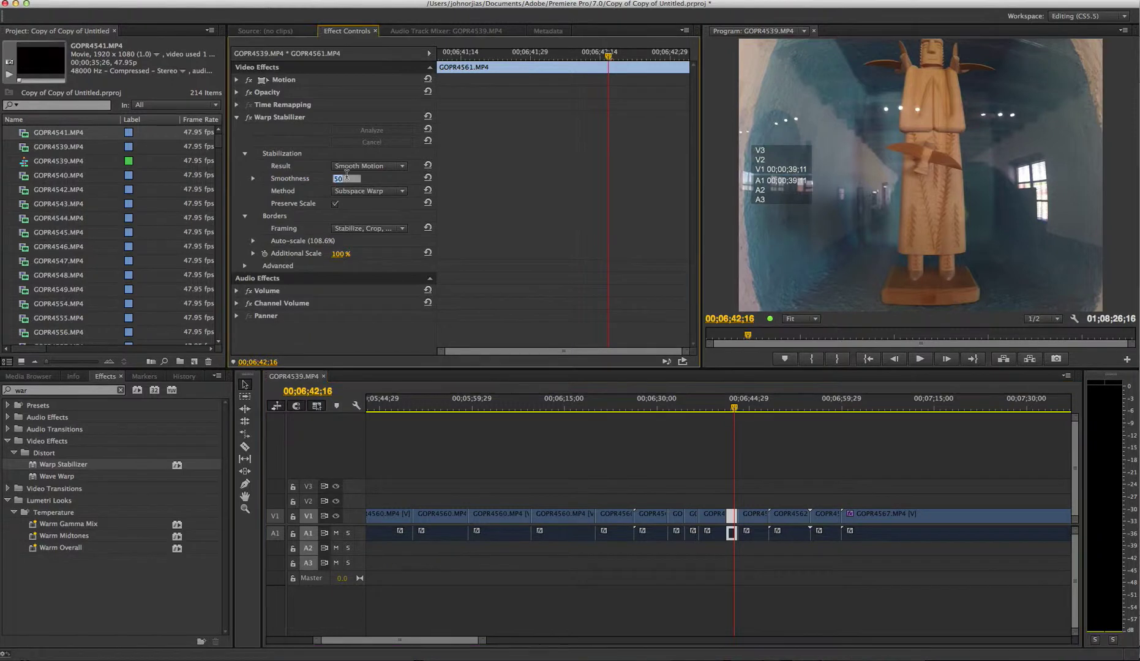
{"action": "type", "text": "25"}
{"action": "key", "text": "Return"}
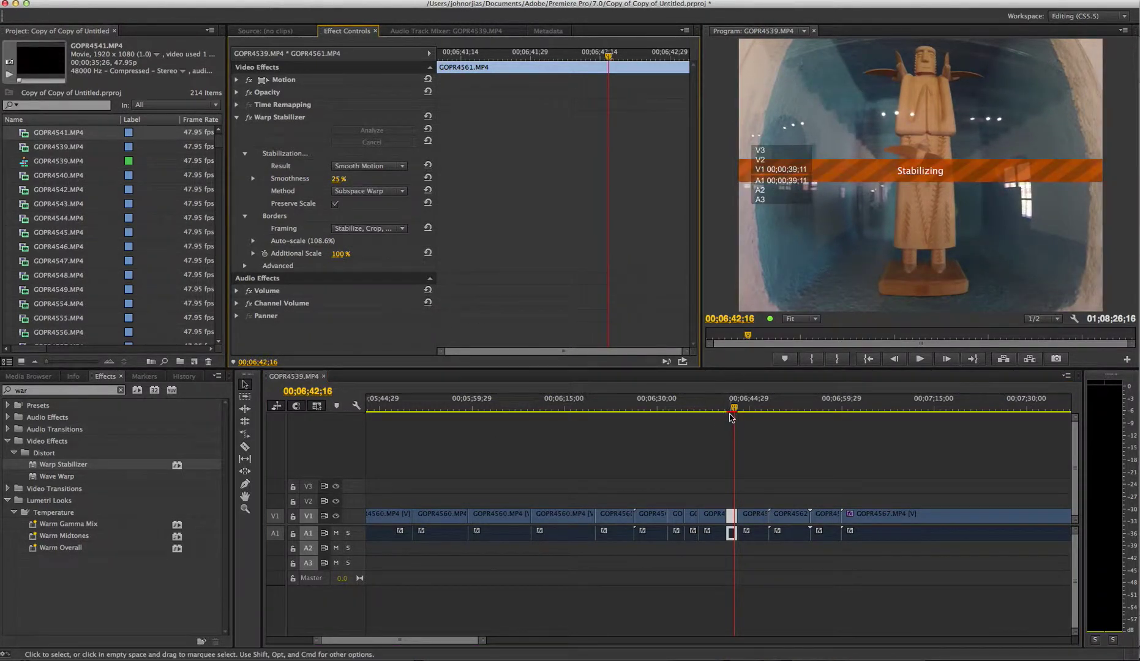
- Play the last GOPR4561 segment from 00;06;43;09 to 00;06;45;24 and set its Warp Stabilizer smoothness to 25%
{"action": "left_click_drag", "start_coordinate": [734, 409], "coordinate": [739, 408]}
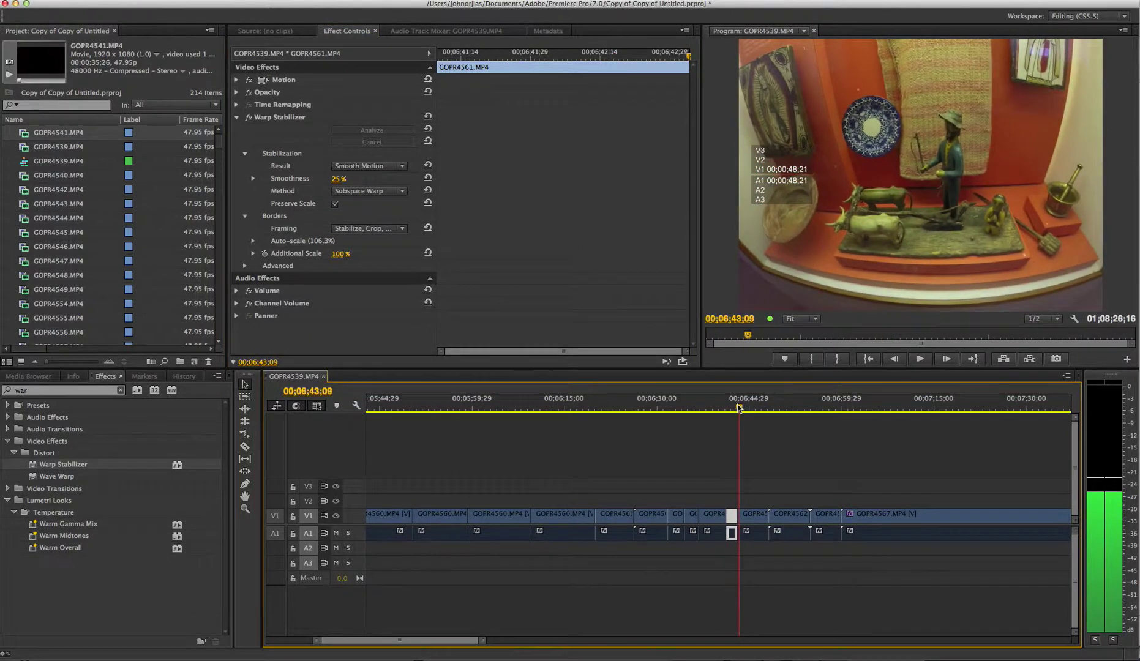
{"action": "left_click", "coordinate": [753, 515]}
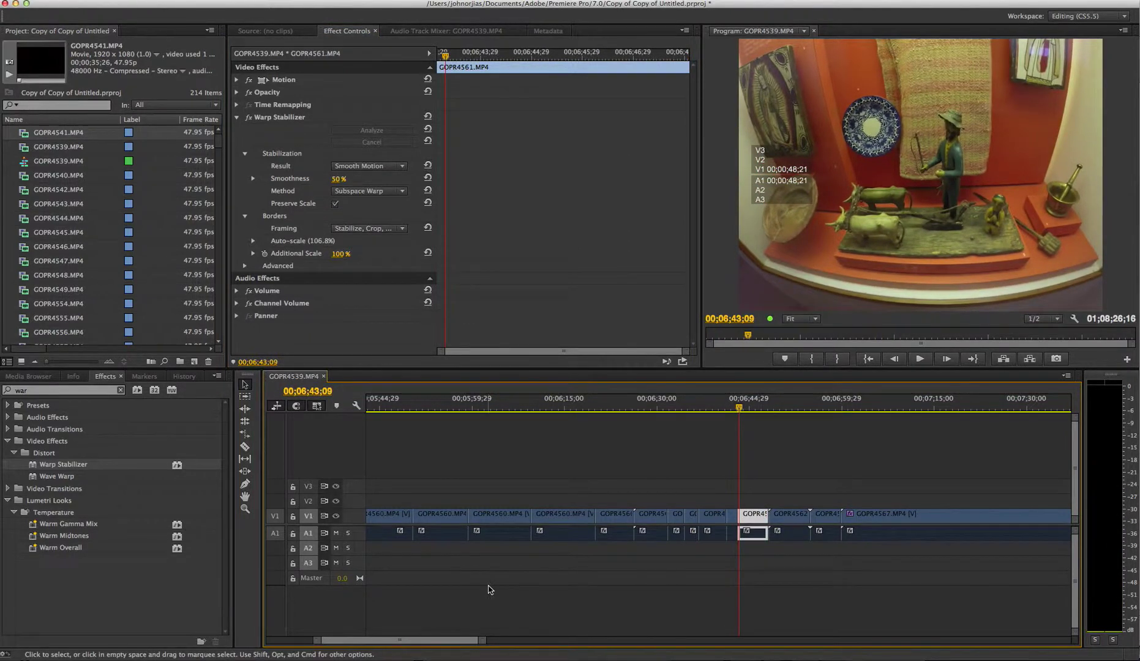
{"action": "key", "text": "space"}
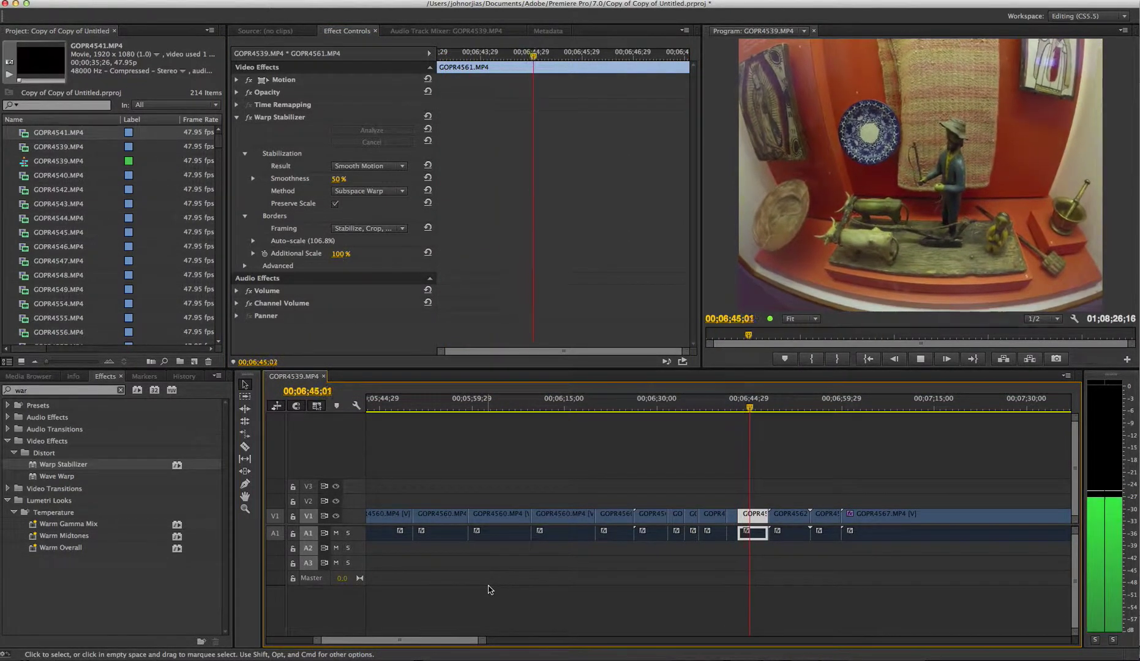
{"action": "key", "text": "space"}
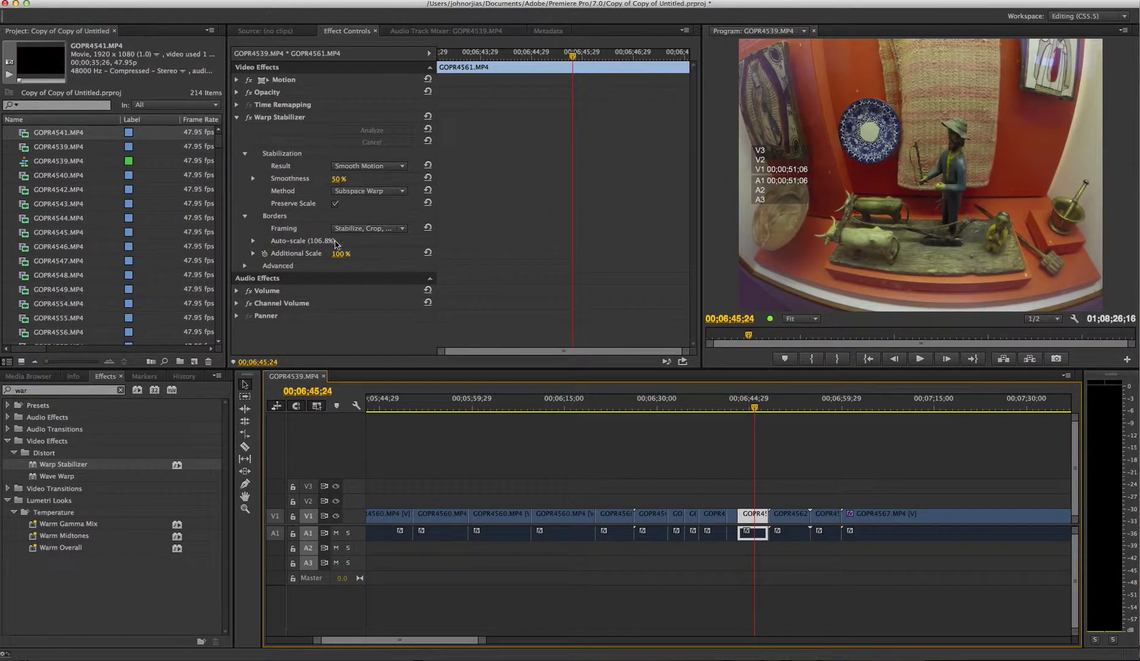
{"action": "left_click", "coordinate": [339, 178]}
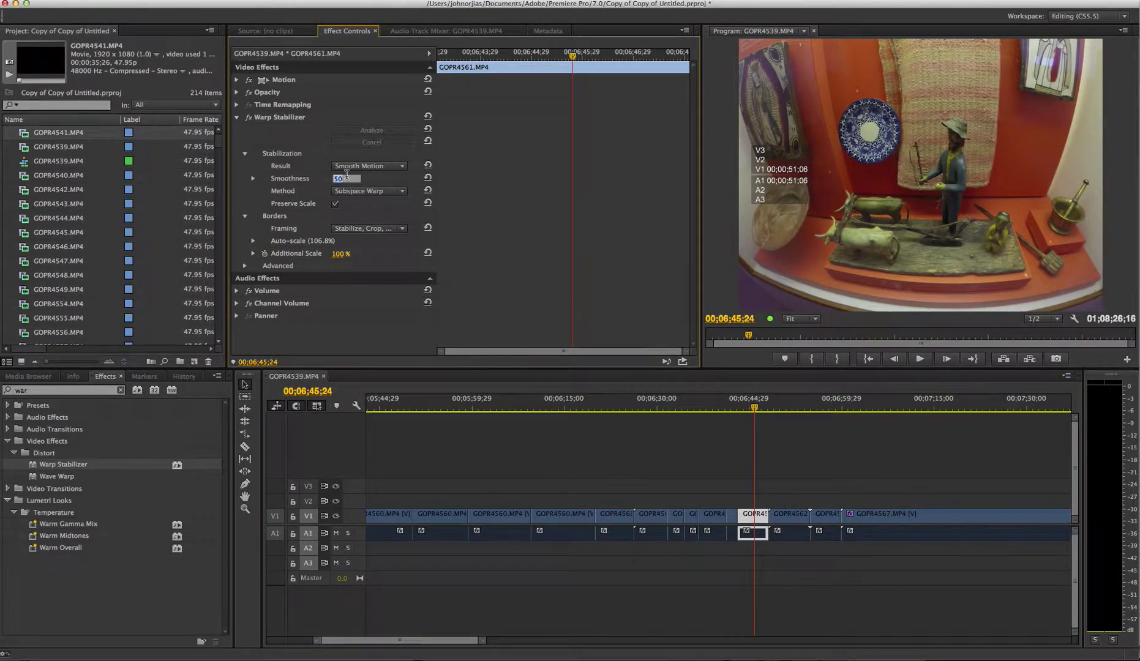
{"action": "type", "text": "25"}
{"action": "key", "text": "Return"}
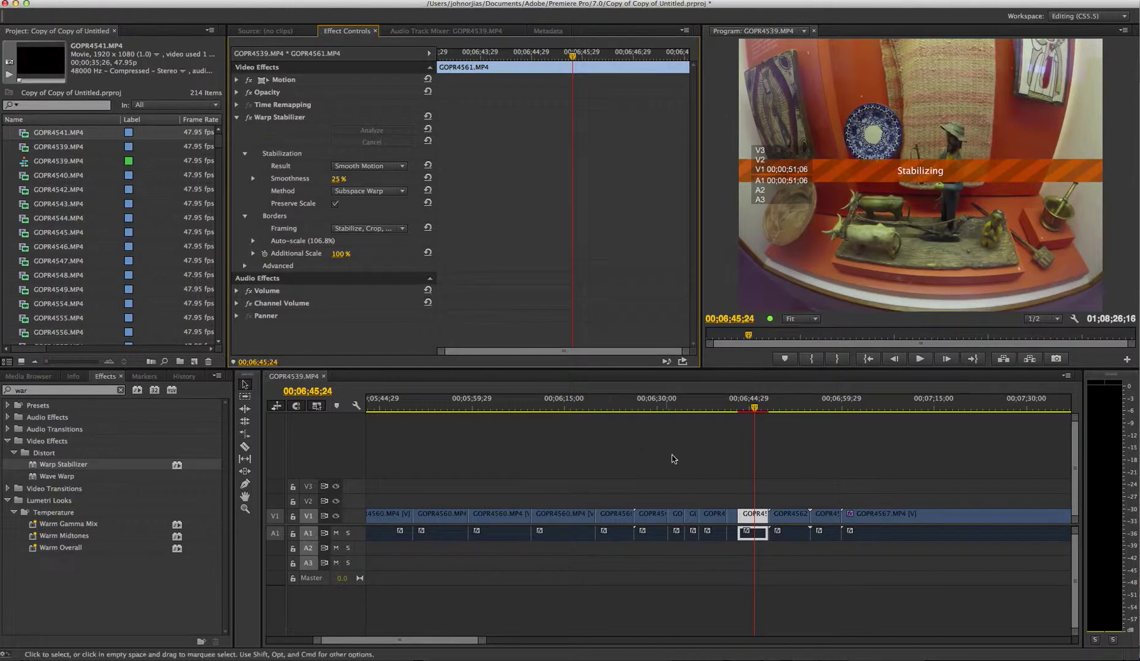
- Play clip GOPR4562 from its start to 00;06;53;28 and set its Warp Stabilizer smoothness to 6%
{"action": "left_click", "coordinate": [789, 514]}
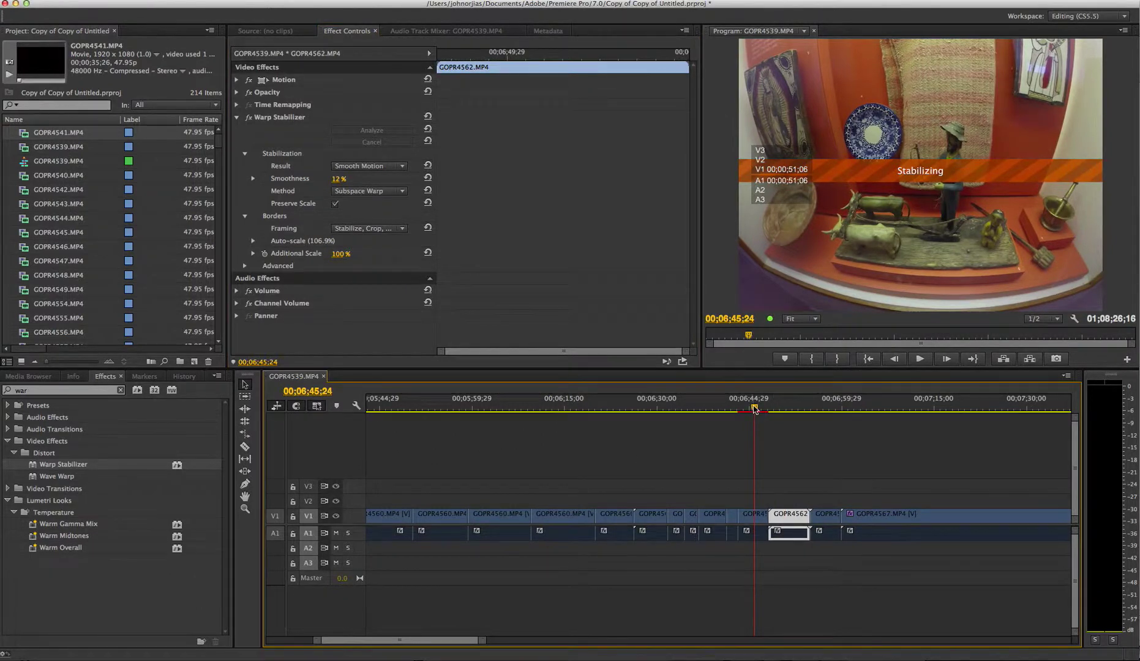
{"action": "left_click_drag", "start_coordinate": [755, 408], "coordinate": [769, 409]}
{"action": "key", "text": "space"}
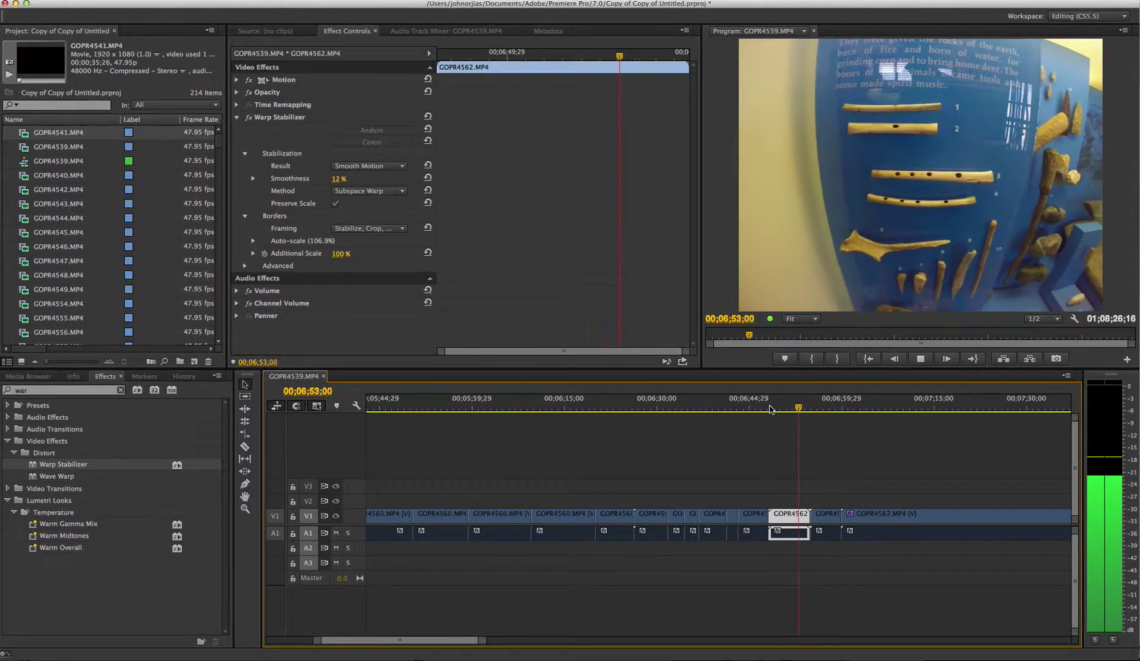
{"action": "key", "text": "space"}
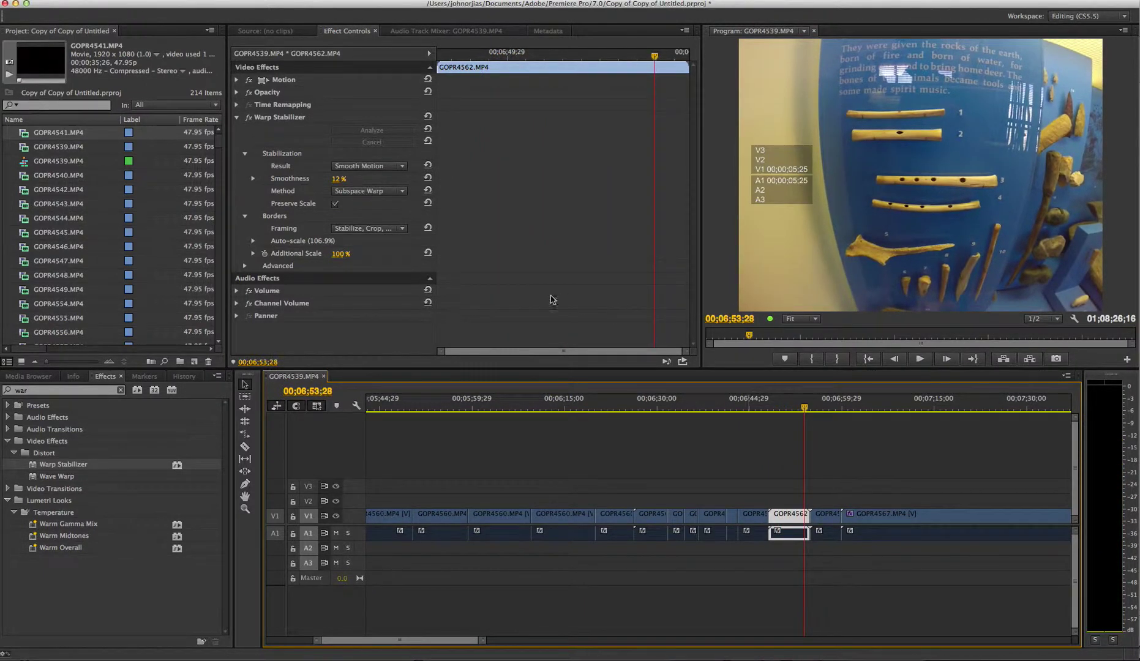
{"action": "left_click", "coordinate": [336, 178]}
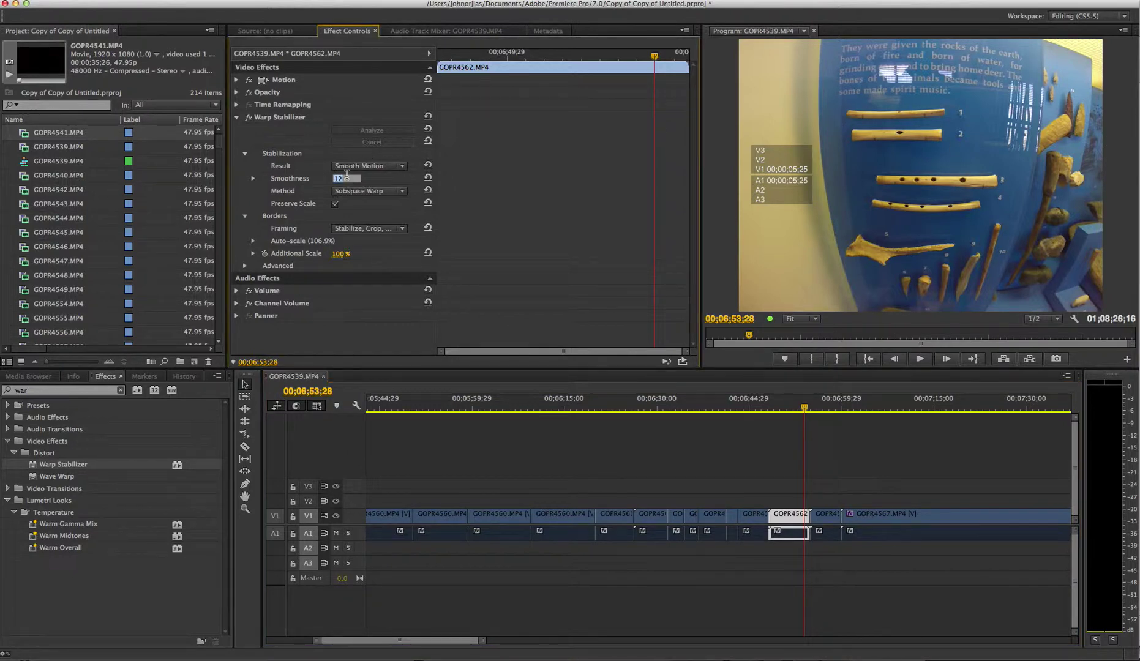
{"action": "key", "text": "Return"}
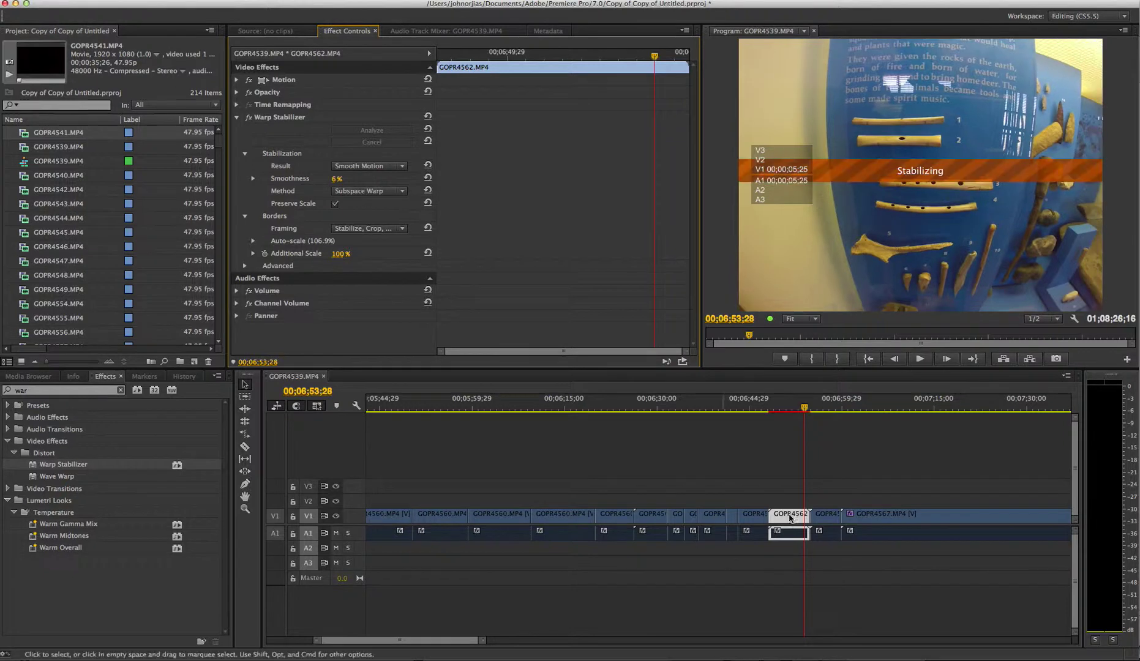
- Play clip GOPR4565 from its start to 00;06;59;01 and set its Warp Stabilizer smoothness to 3%
{"action": "left_click", "coordinate": [829, 509]}
{"action": "left_click", "coordinate": [811, 408]}
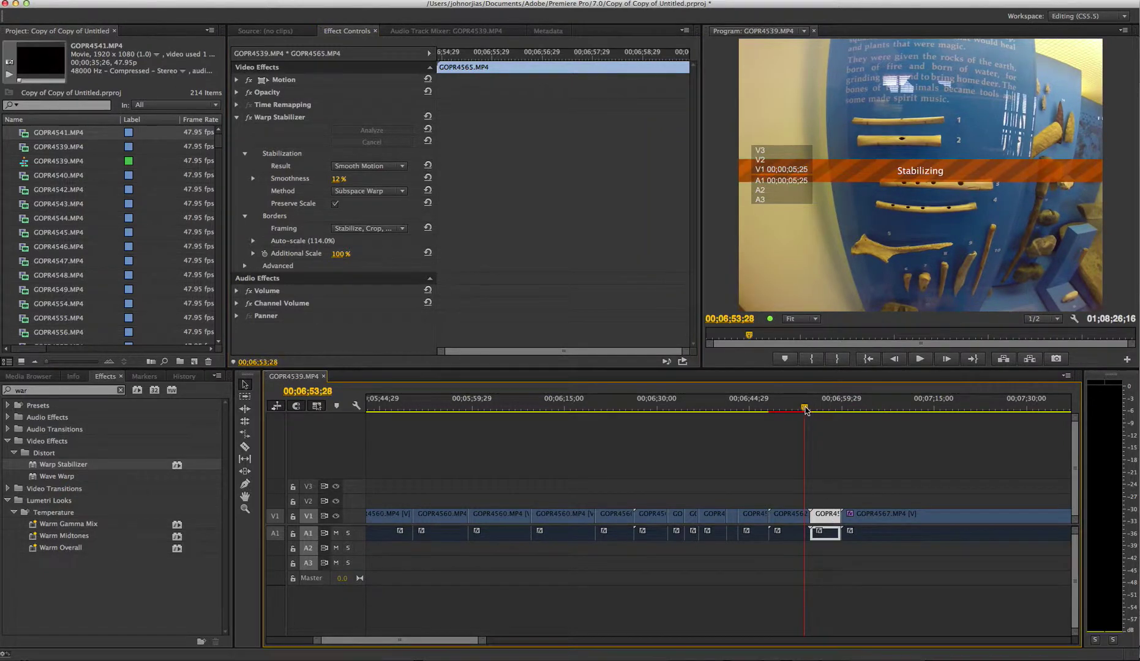
{"action": "key", "text": "space"}
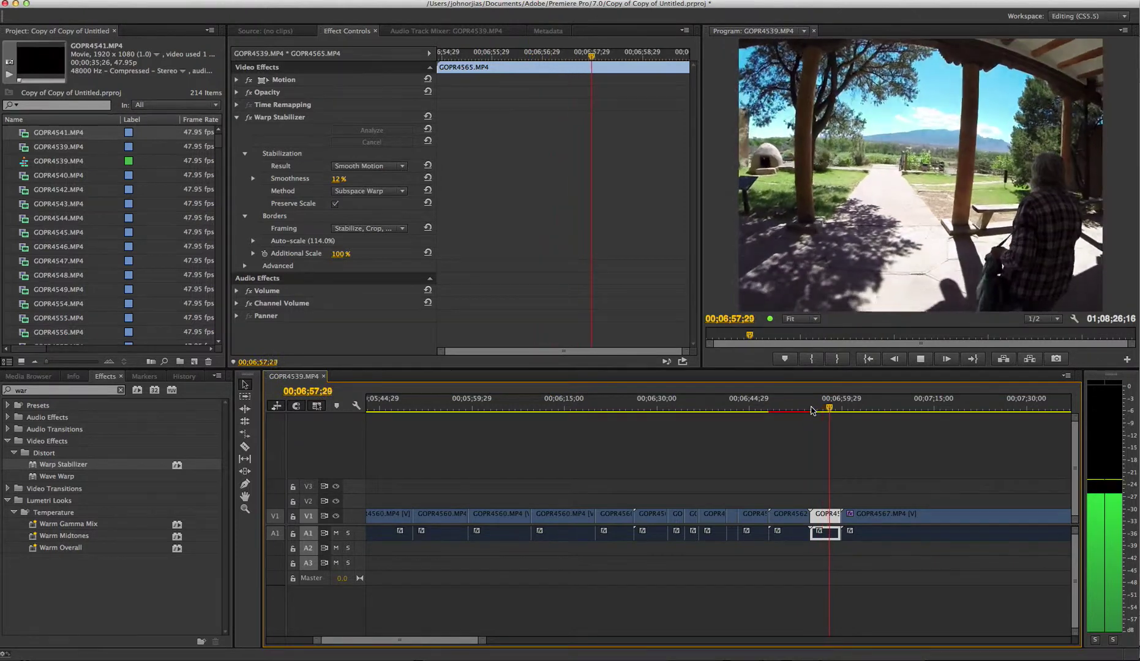
{"action": "key", "text": "space"}
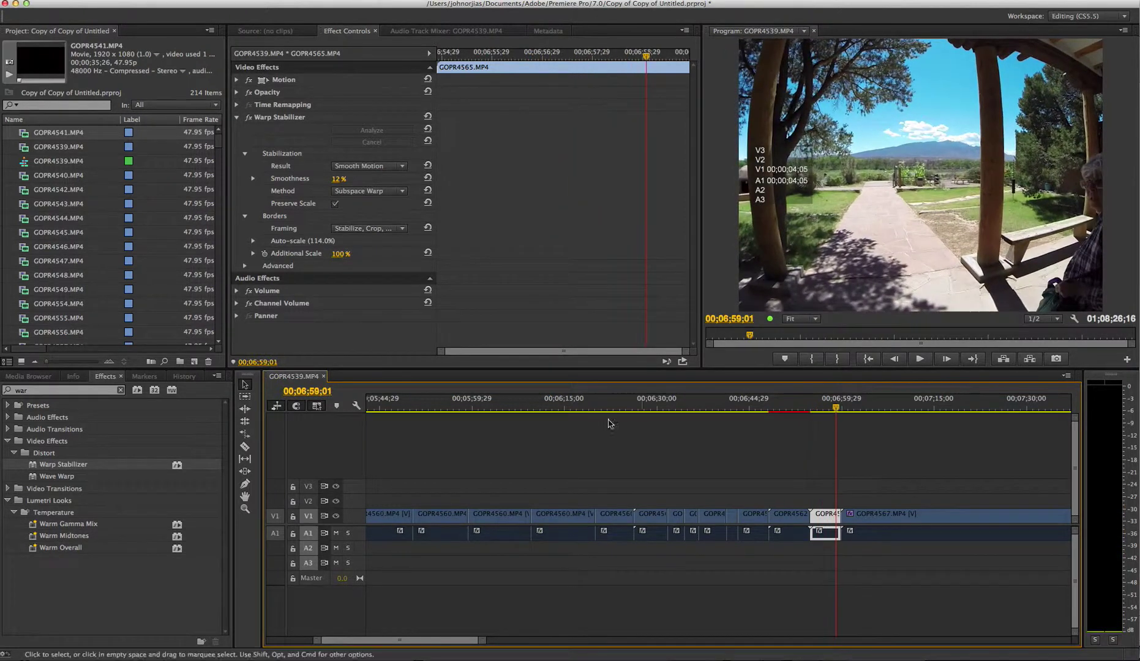
{"action": "left_click", "coordinate": [338, 178]}
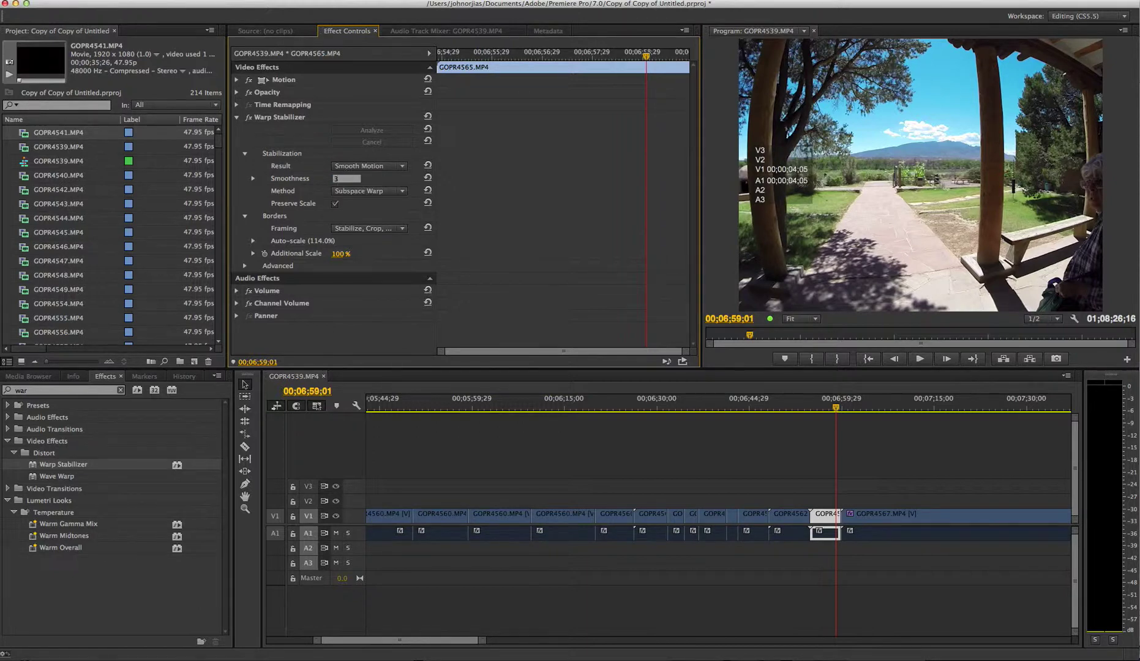
{"action": "key", "text": "Return"}
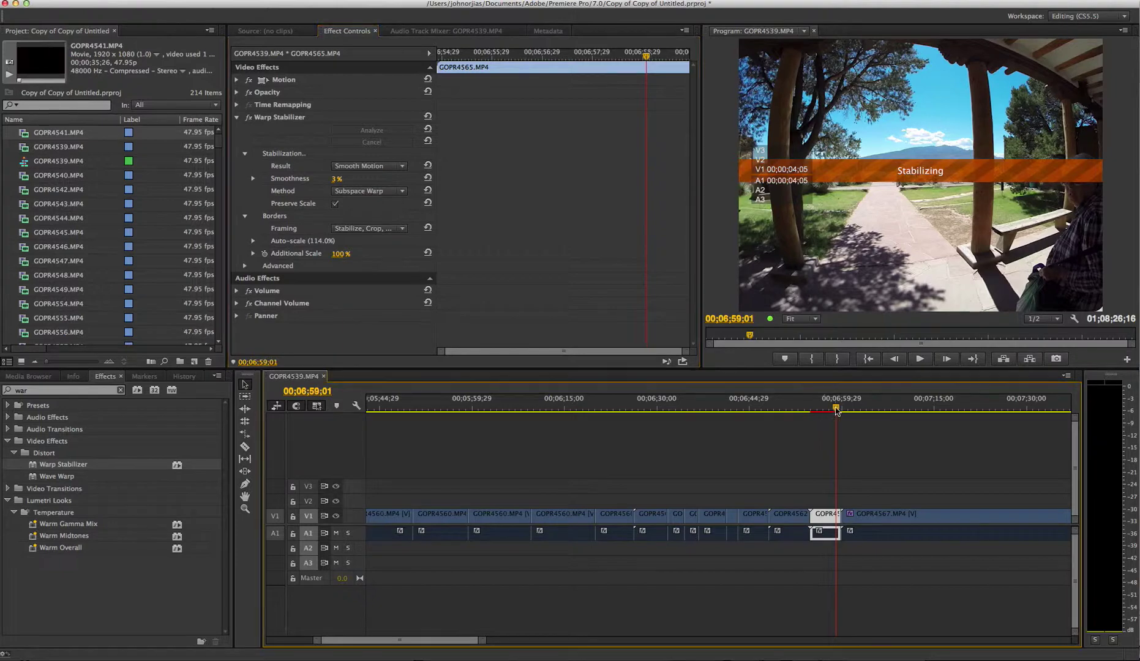
- Play clip GOPR4567 from 00;07;00;06 to 00;07;02;17 and set its Warp Stabilizer smoothness to 3%
{"action": "left_click", "coordinate": [842, 409]}
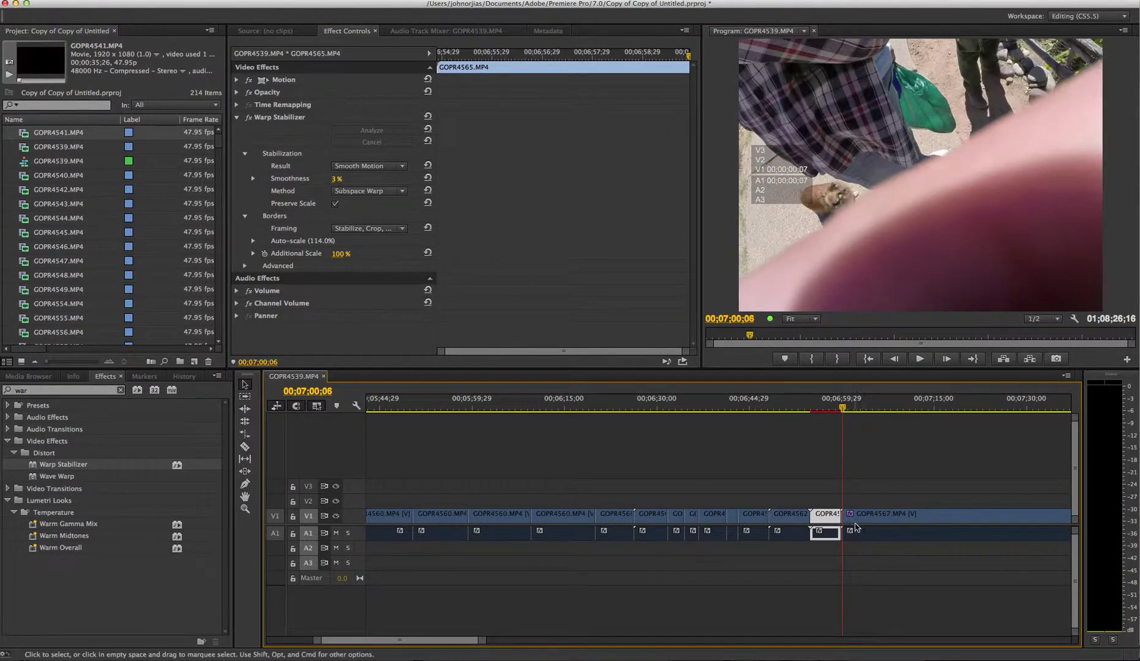
{"action": "left_click", "coordinate": [856, 525]}
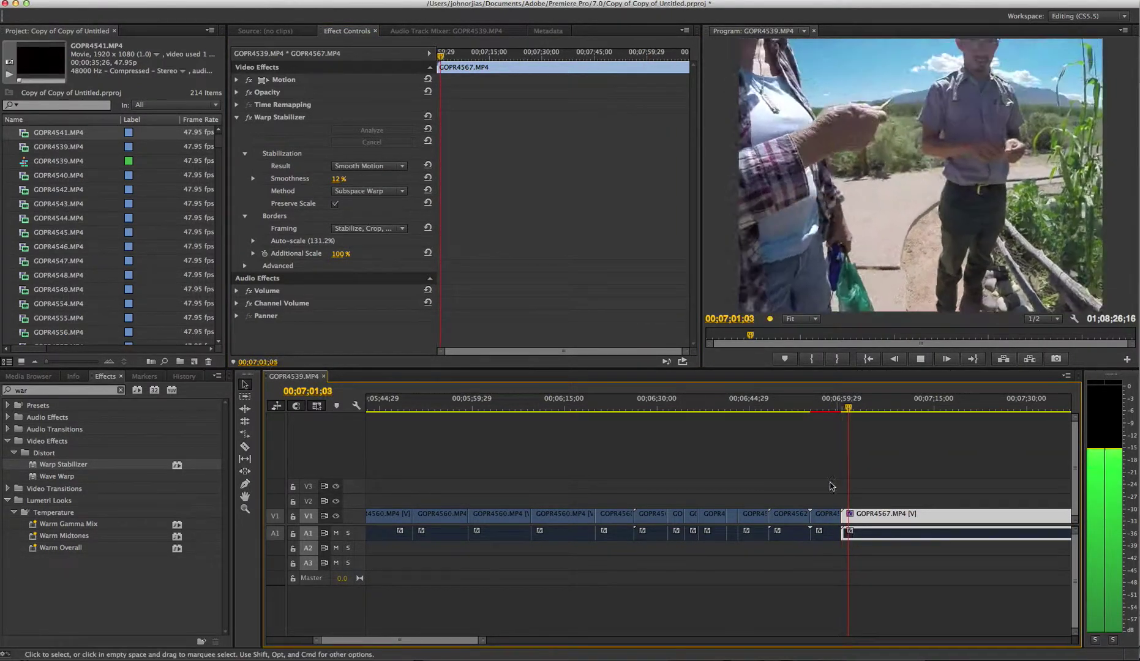
{"action": "key", "text": "space"}
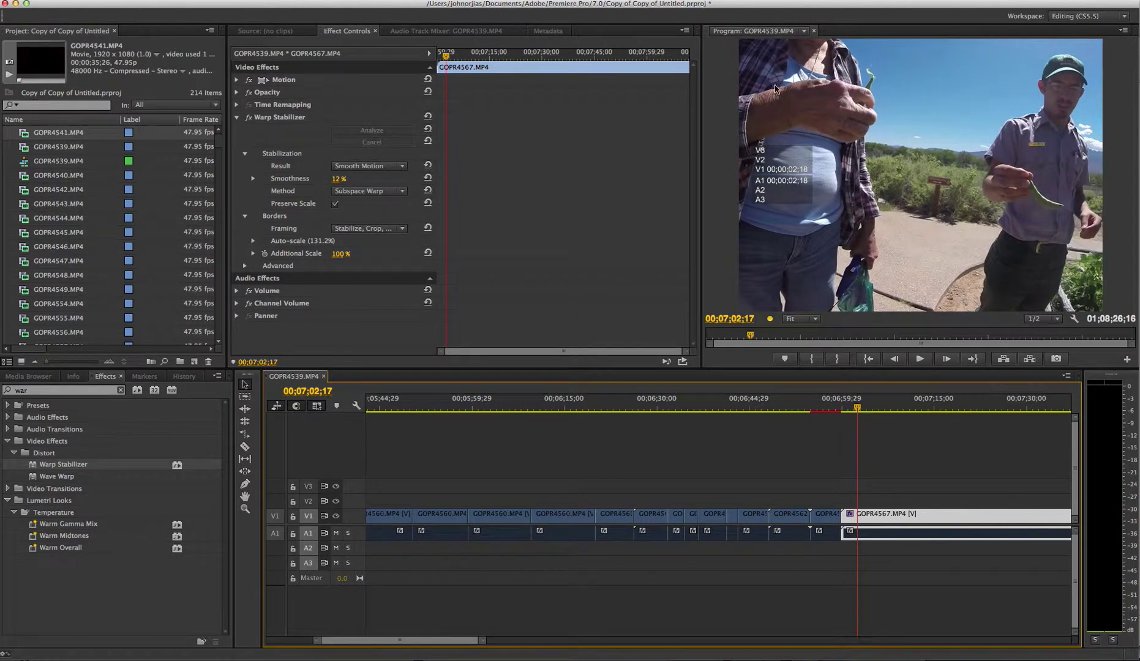
{"action": "left_click", "coordinate": [337, 178]}
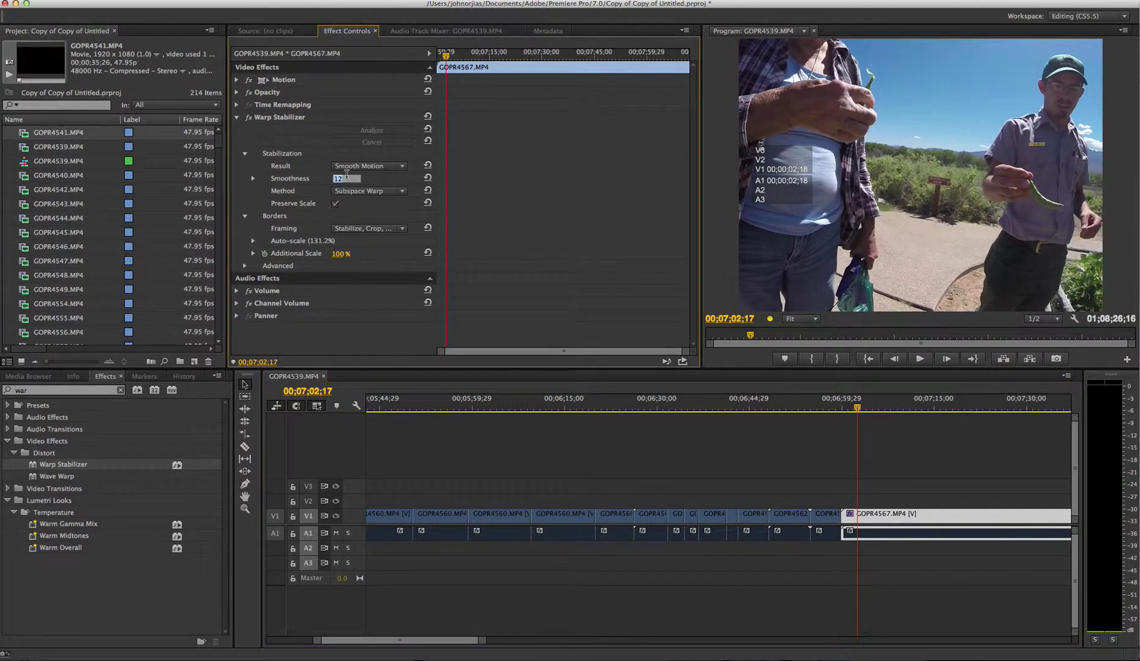
{"action": "key", "text": "Return"}
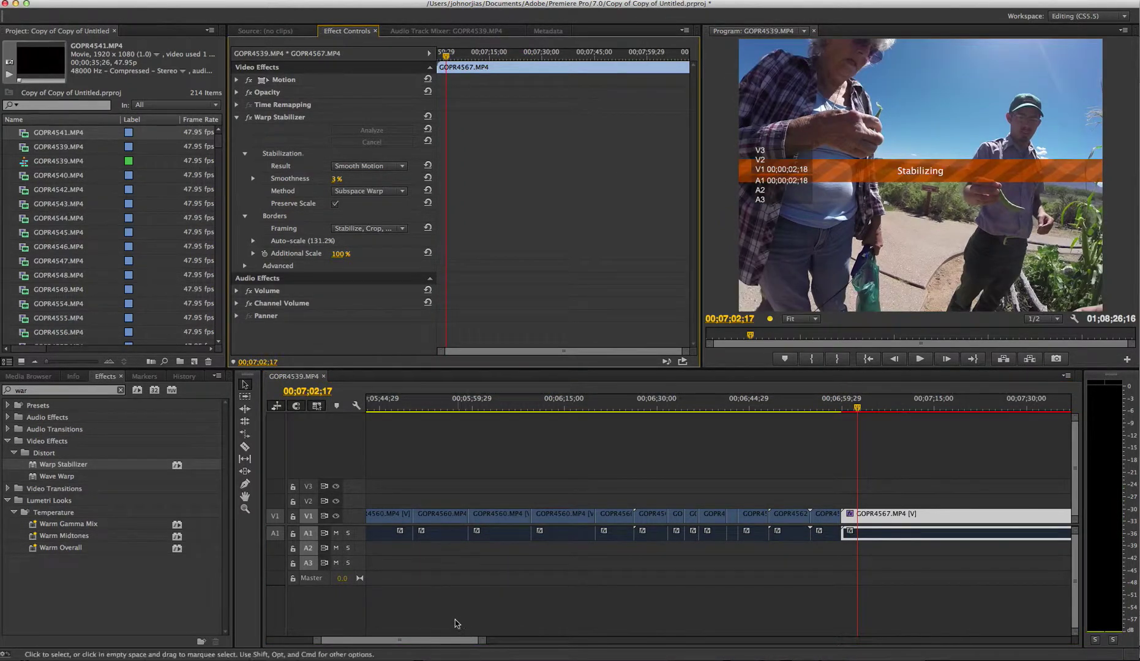
- Play clip GOPR4569 from 00;08;13;15 to 00;08;33;10 and set its Warp Stabilizer smoothness to 12%
{"action": "left_click_drag", "start_coordinate": [438, 640], "coordinate": [450, 645]}
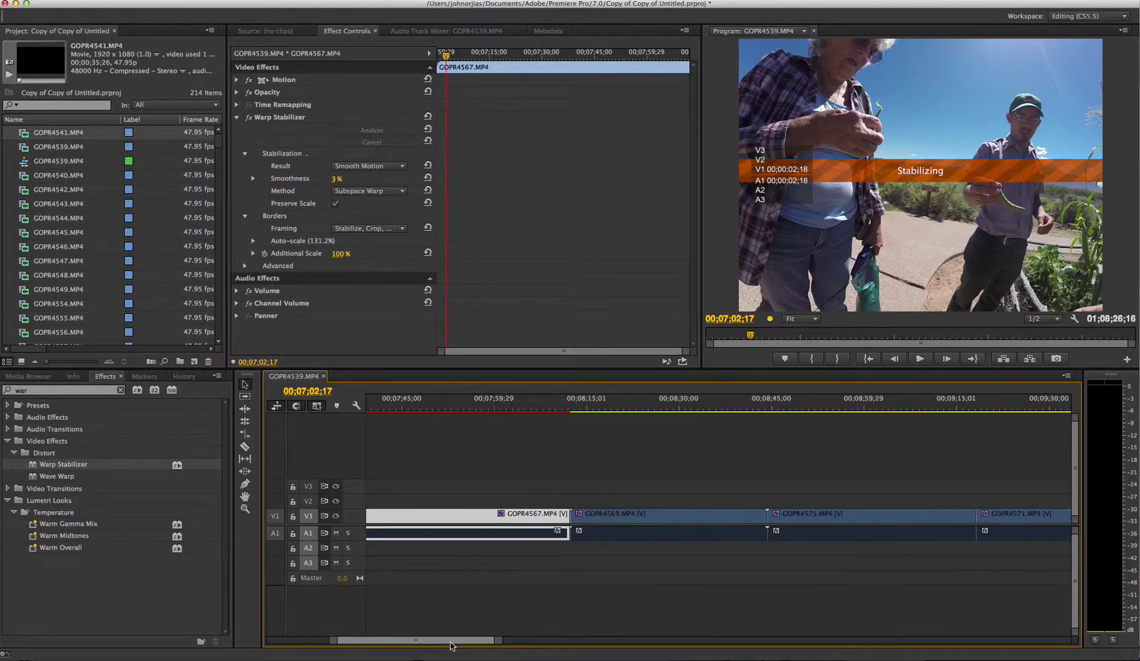
{"action": "left_click", "coordinate": [611, 520]}
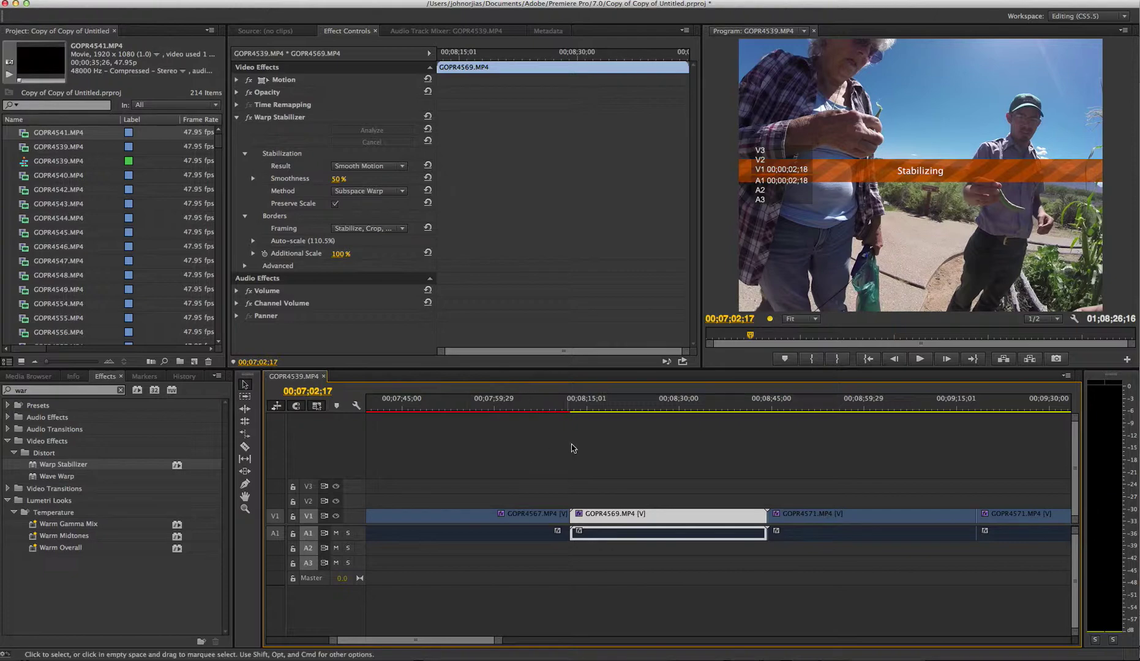
{"action": "key", "text": "space"}
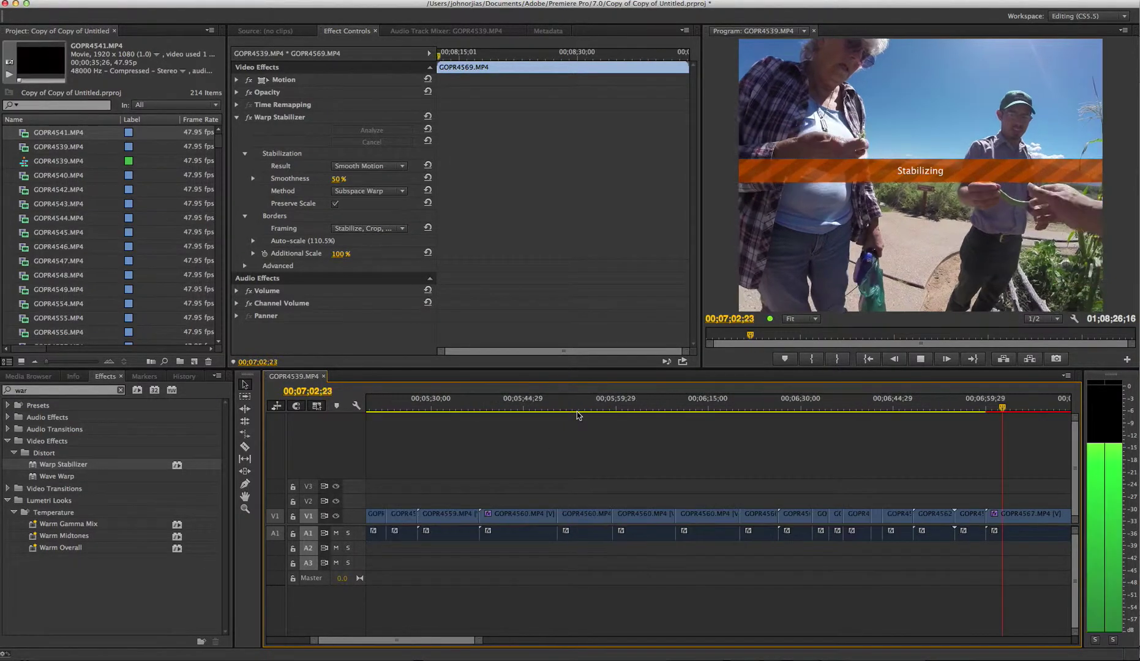
{"action": "left_click_drag", "start_coordinate": [447, 643], "coordinate": [576, 638]}
{"action": "key", "text": "space"}
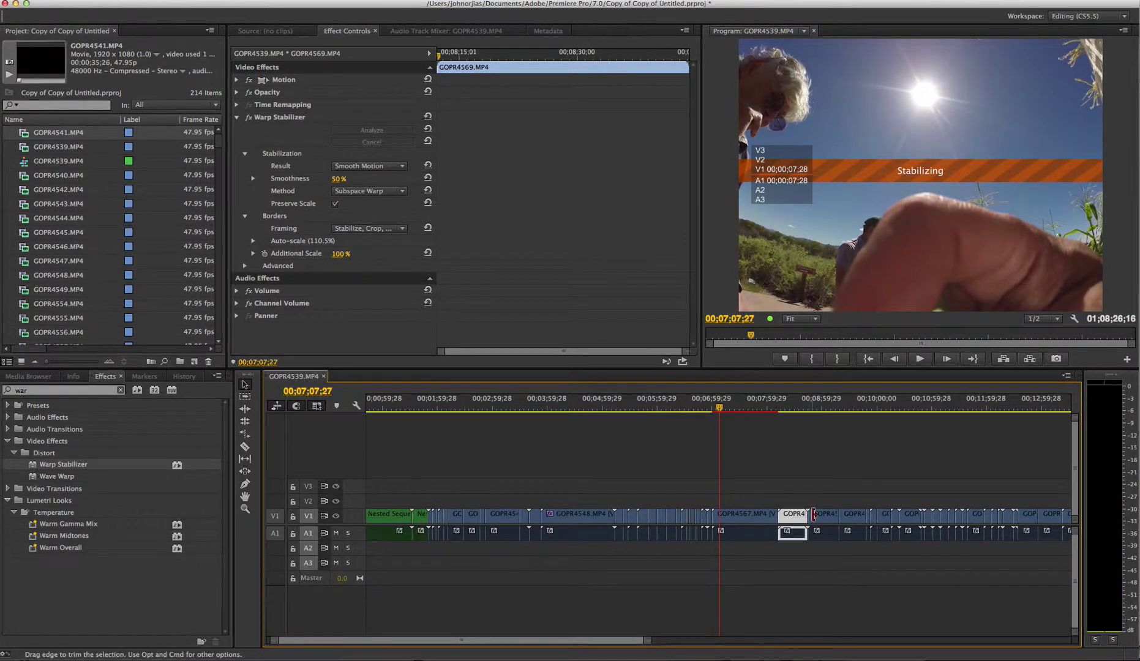
{"action": "left_click", "coordinate": [784, 408]}
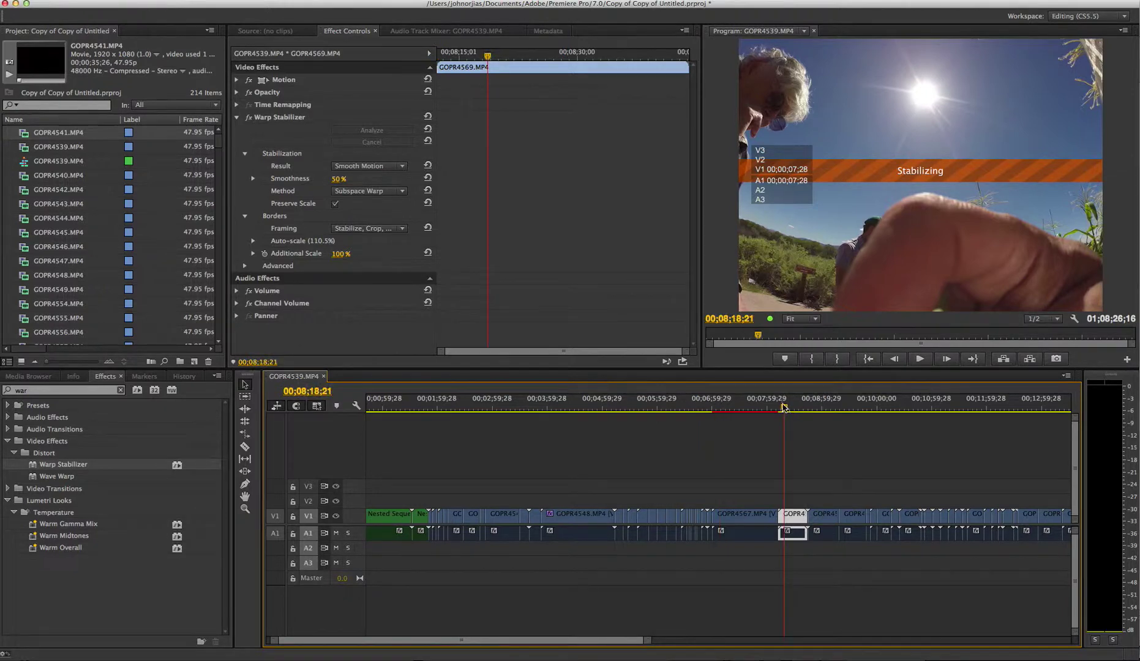
{"action": "left_click_drag", "start_coordinate": [785, 409], "coordinate": [779, 406]}
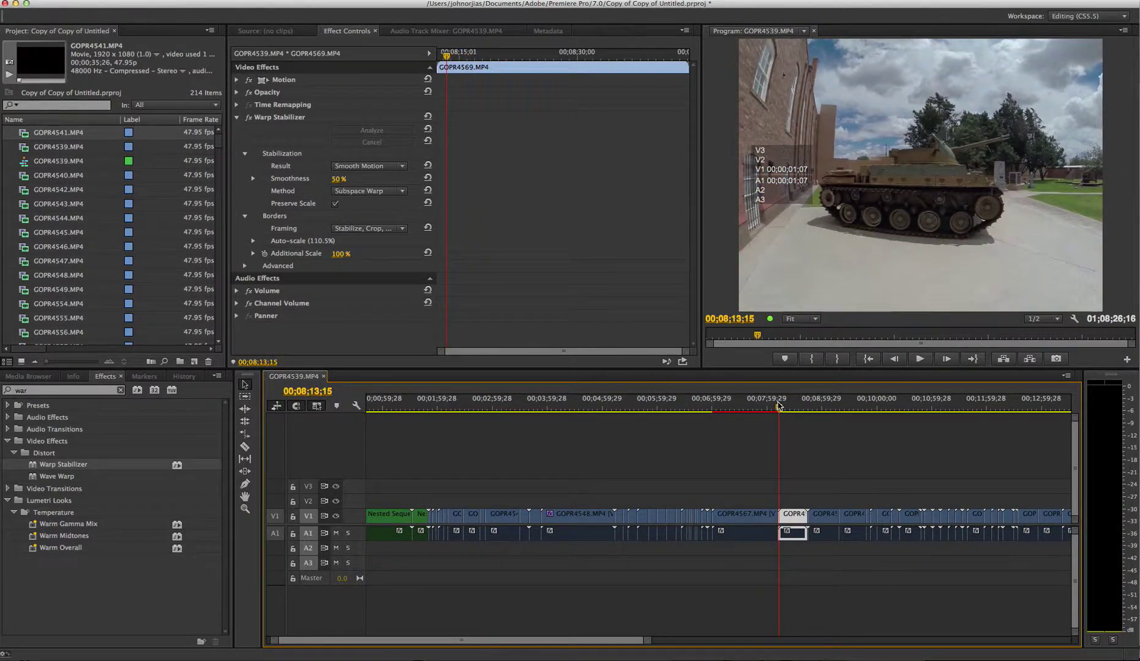
{"action": "key", "text": "space"}
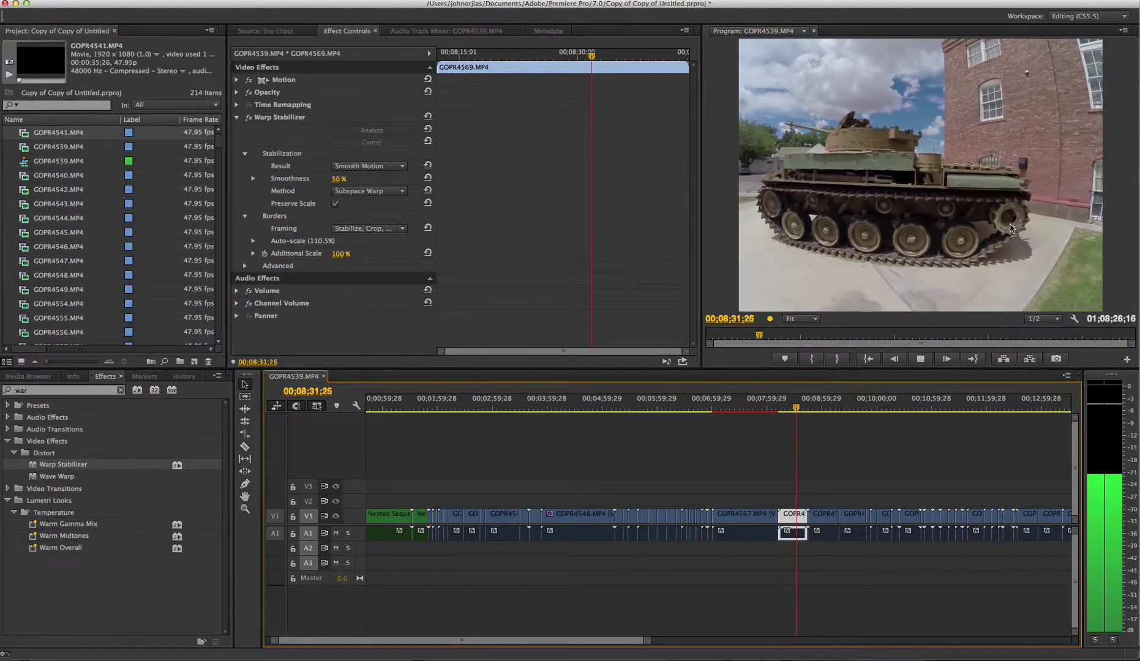
{"action": "key", "text": "space"}
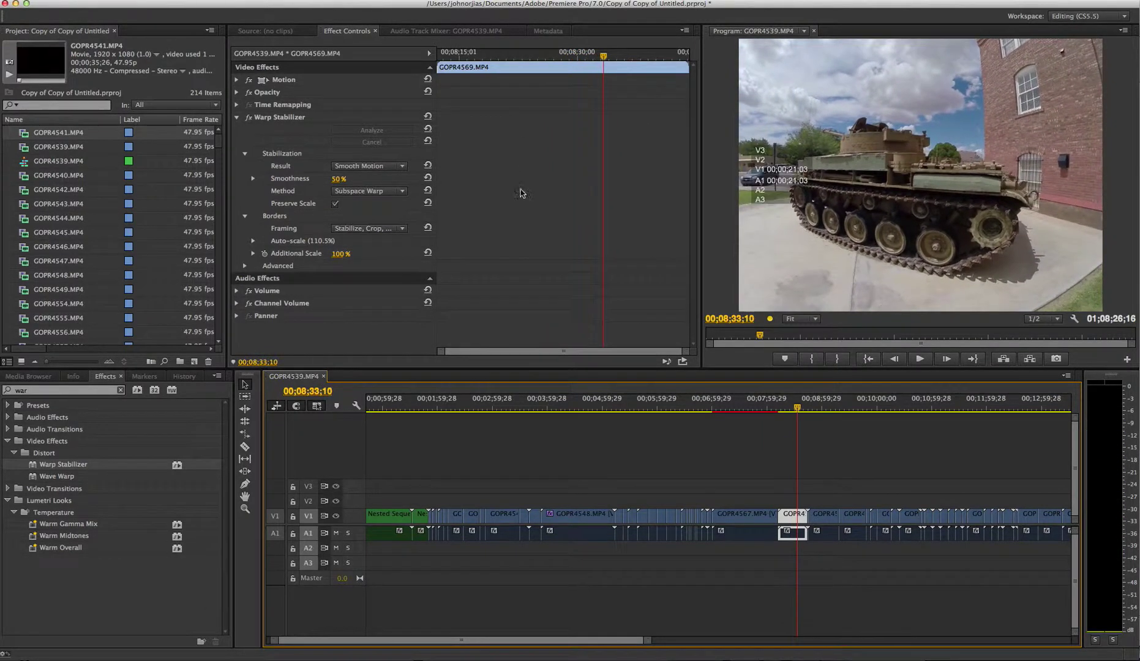
{"action": "left_click", "coordinate": [339, 178]}
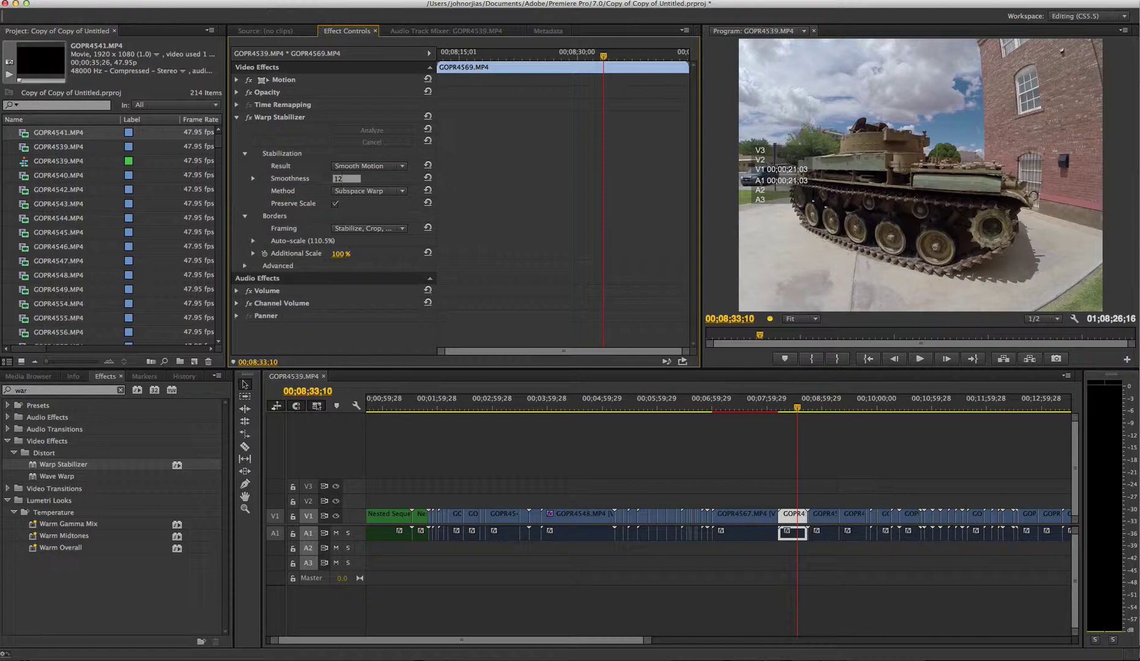
{"action": "key", "text": "Return"}
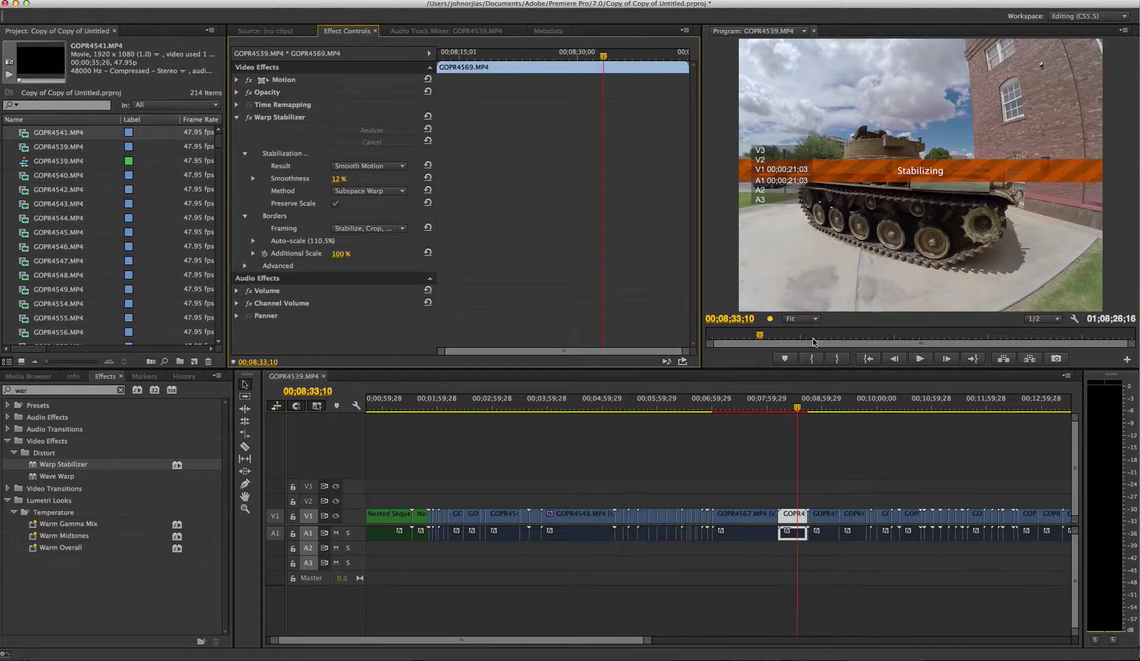
- Move the playhead to 00;08;49;05 and check the Warp Stabilizer settings of the two neighbouring GOPR4633 clips near 00;20;00;00
{"action": "left_click_drag", "start_coordinate": [797, 408], "coordinate": [811, 409]}
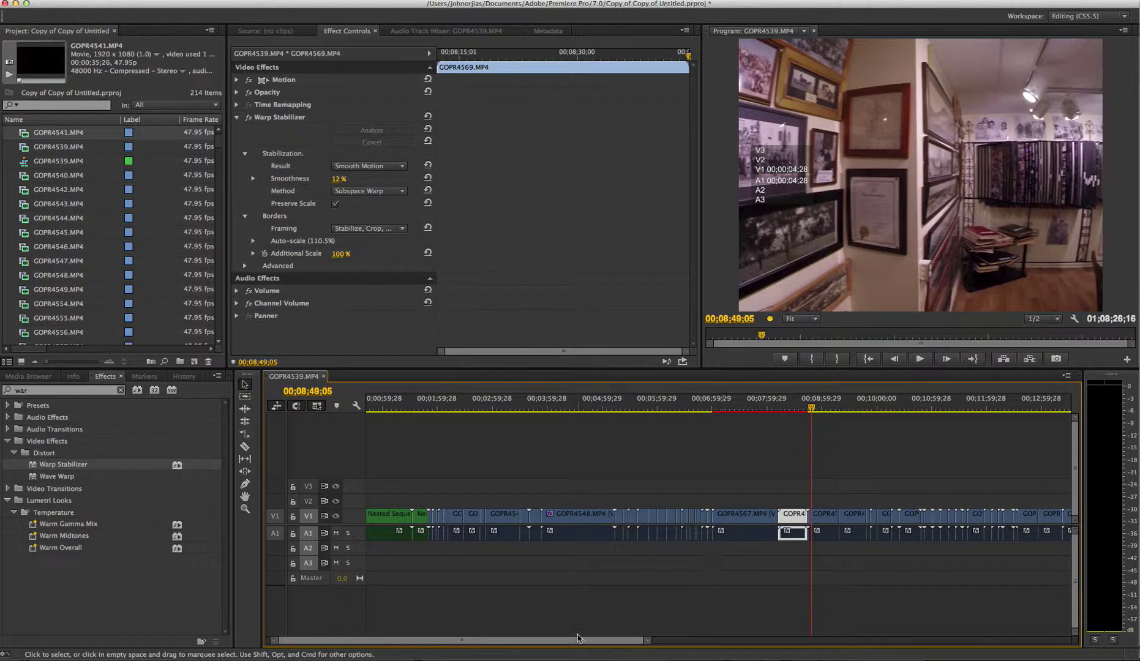
{"action": "left_click_drag", "start_coordinate": [575, 643], "coordinate": [664, 650]}
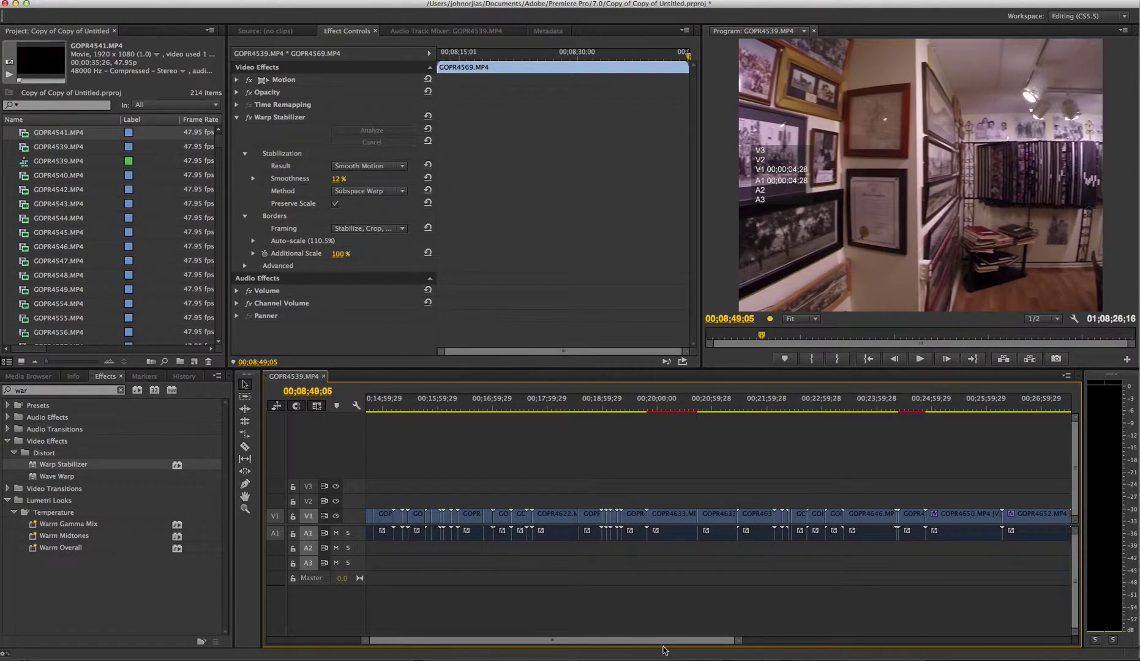
{"action": "left_click", "coordinate": [678, 516]}
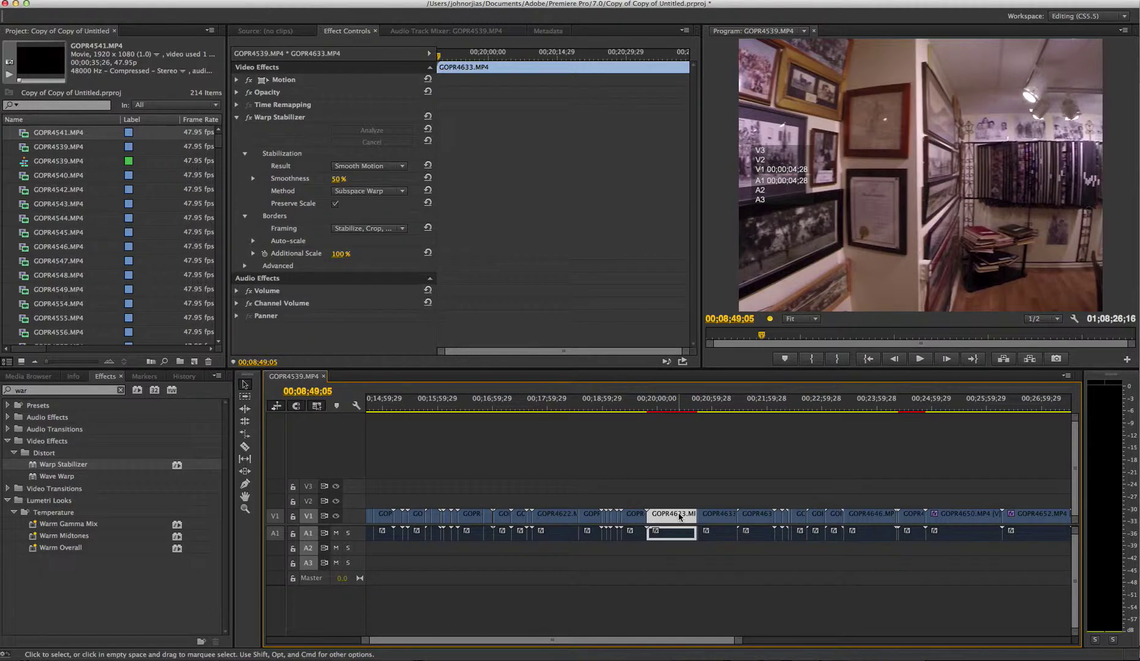
{"action": "left_click", "coordinate": [710, 518]}
{"action": "left_click_drag", "start_coordinate": [655, 640], "coordinate": [559, 641]}
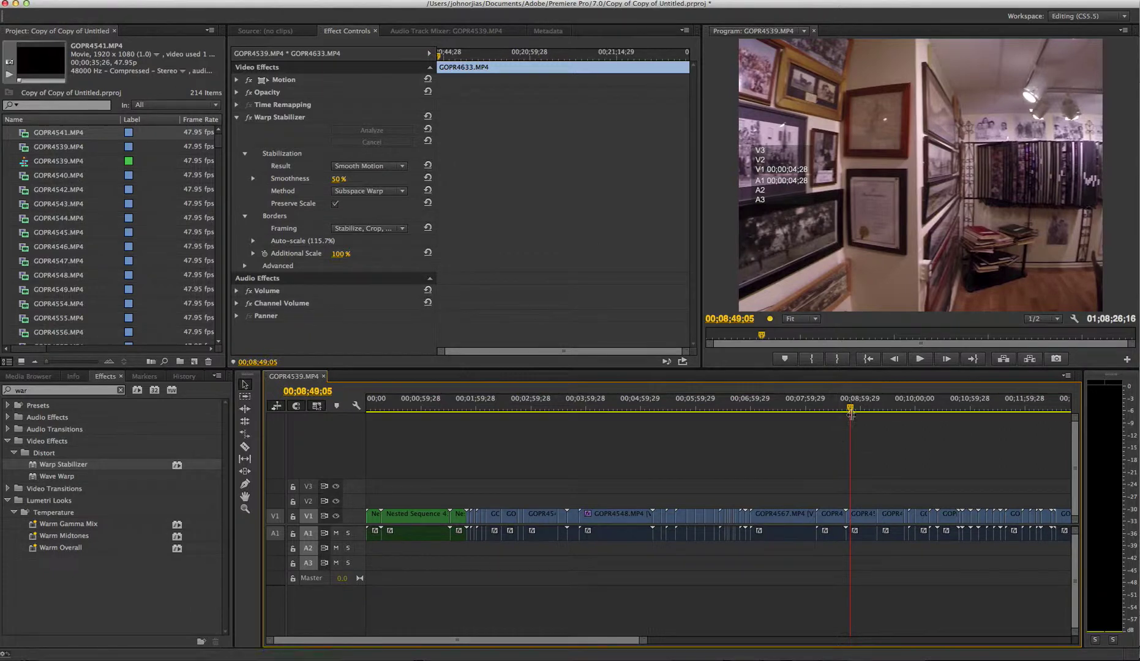
- Go back to clip GOPR4542, play it from 00;01;50;04 to 00;01;54;07 and check its Warp Stabilizer smoothness value
{"action": "left_click_drag", "start_coordinate": [850, 409], "coordinate": [808, 453]}
{"action": "left_click_drag", "start_coordinate": [722, 453], "coordinate": [468, 471]}
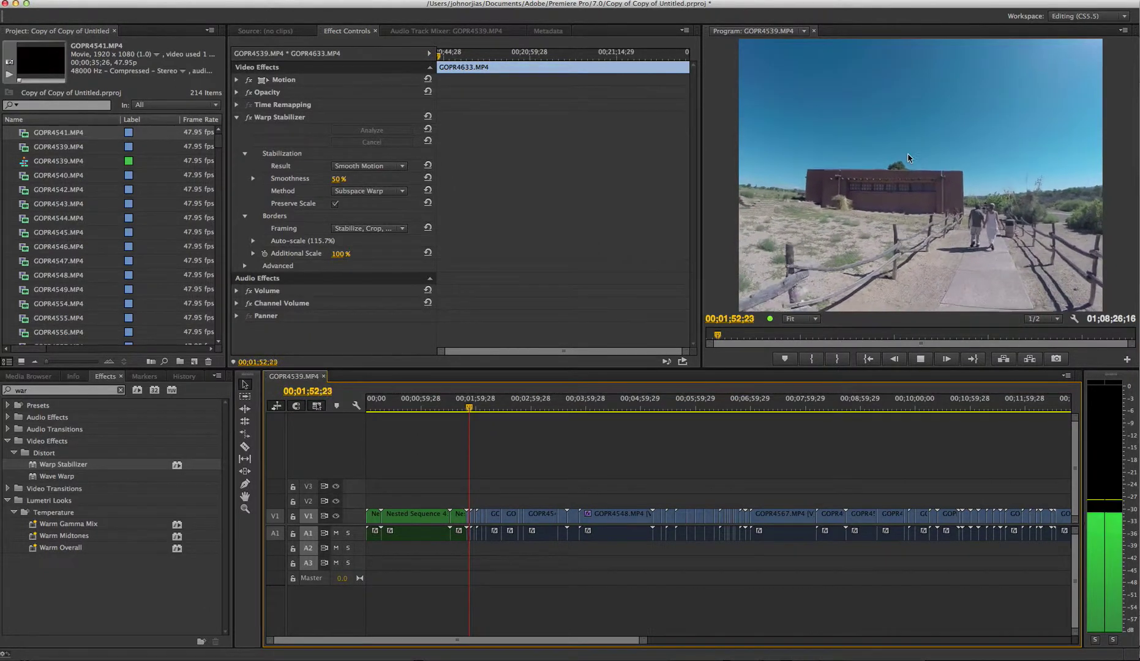
{"action": "left_click_drag", "start_coordinate": [642, 645], "coordinate": [542, 646]}
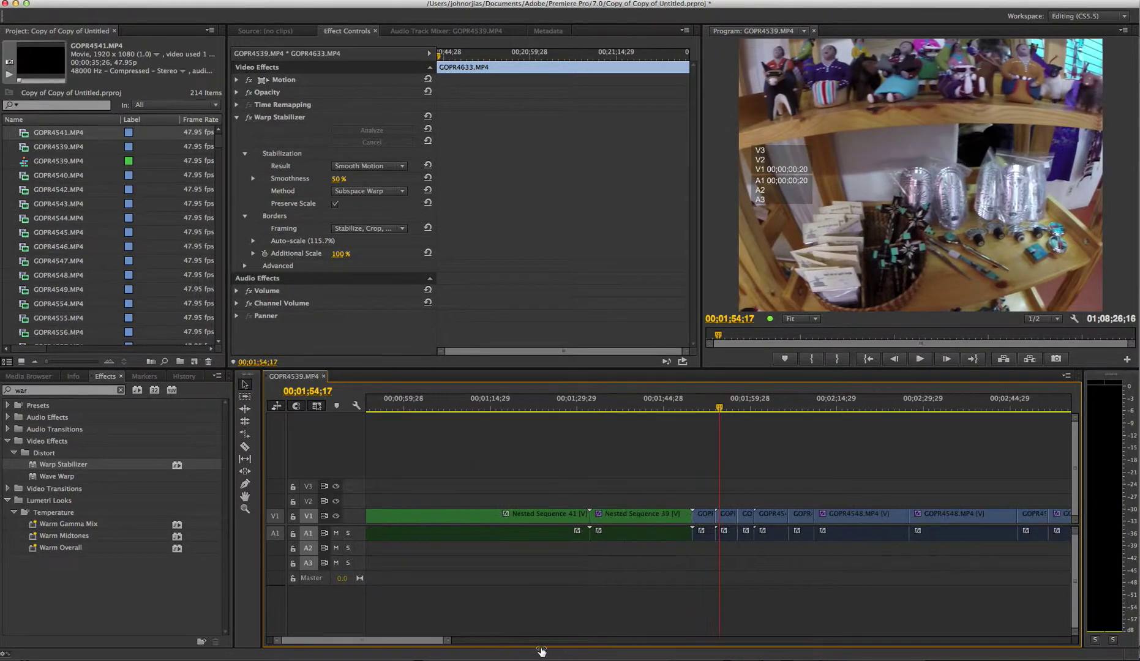
{"action": "left_click", "coordinate": [702, 529]}
{"action": "left_click", "coordinate": [701, 408]}
{"action": "left_click", "coordinate": [693, 407]}
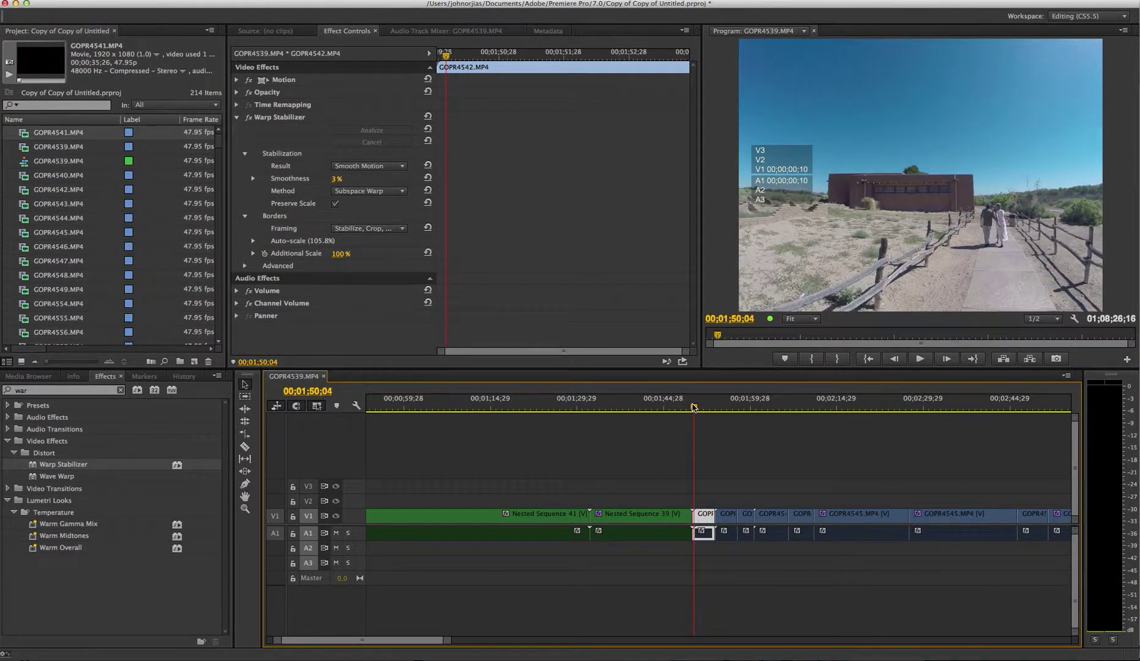
{"action": "key", "text": "space"}
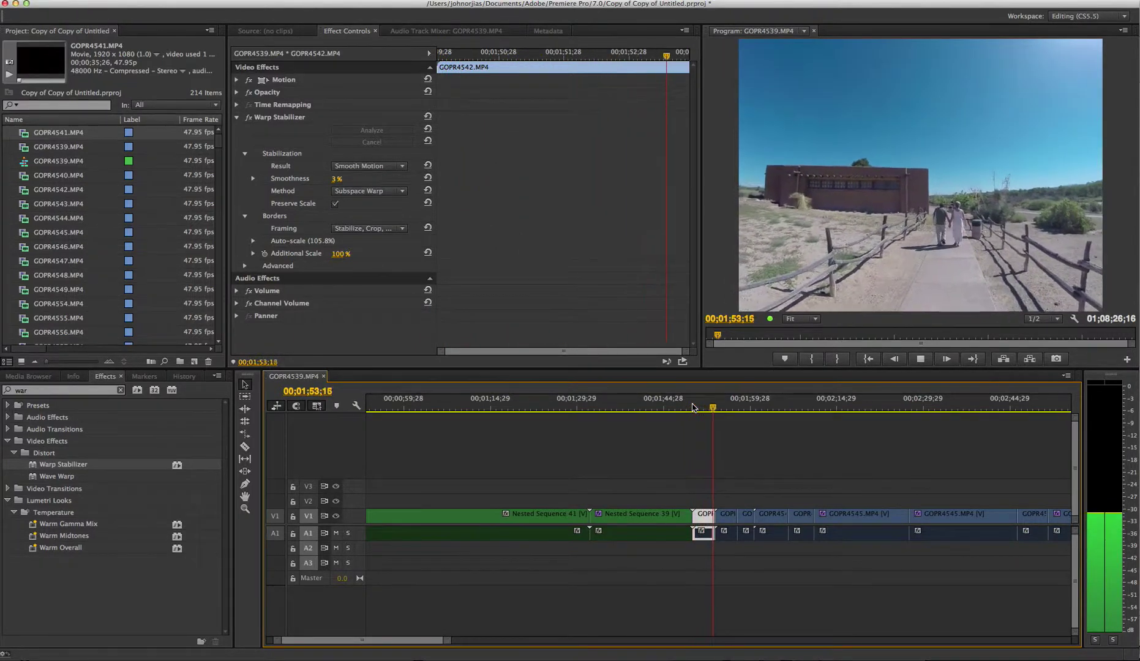
{"action": "key", "text": "space"}
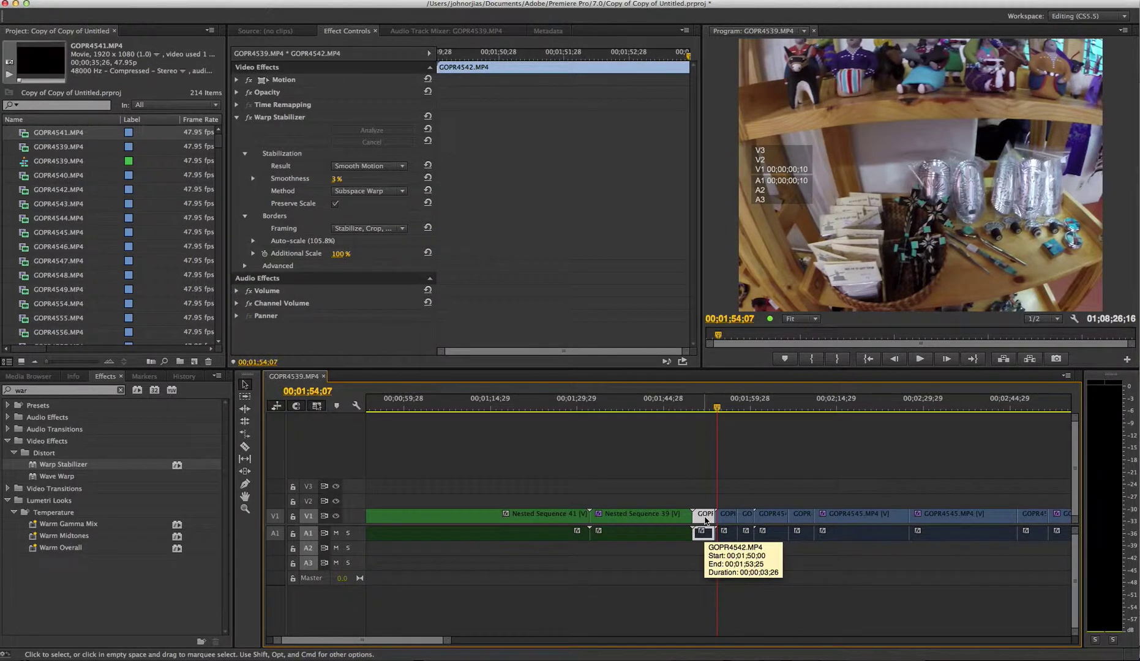
{"action": "left_click", "coordinate": [337, 178]}
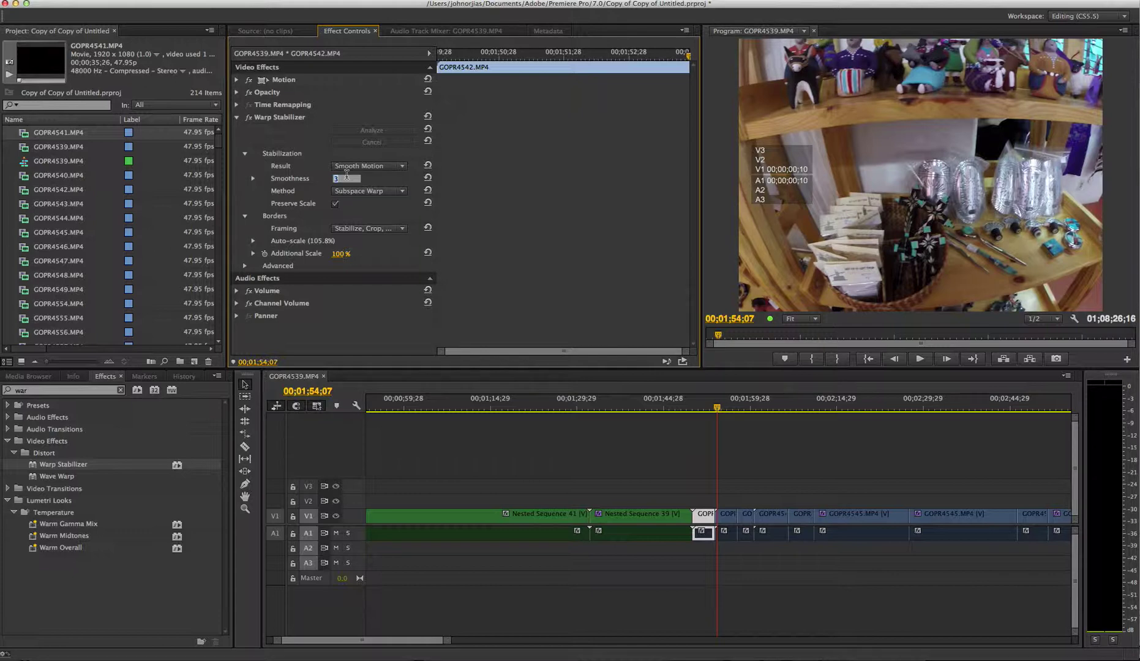
{"action": "key", "text": "Return"}
- Play clip GOPR4543 from 00;01;54;07 to 00;01;58;05 and set its Warp Stabilizer smoothness to 25%
{"action": "left_click", "coordinate": [724, 517]}
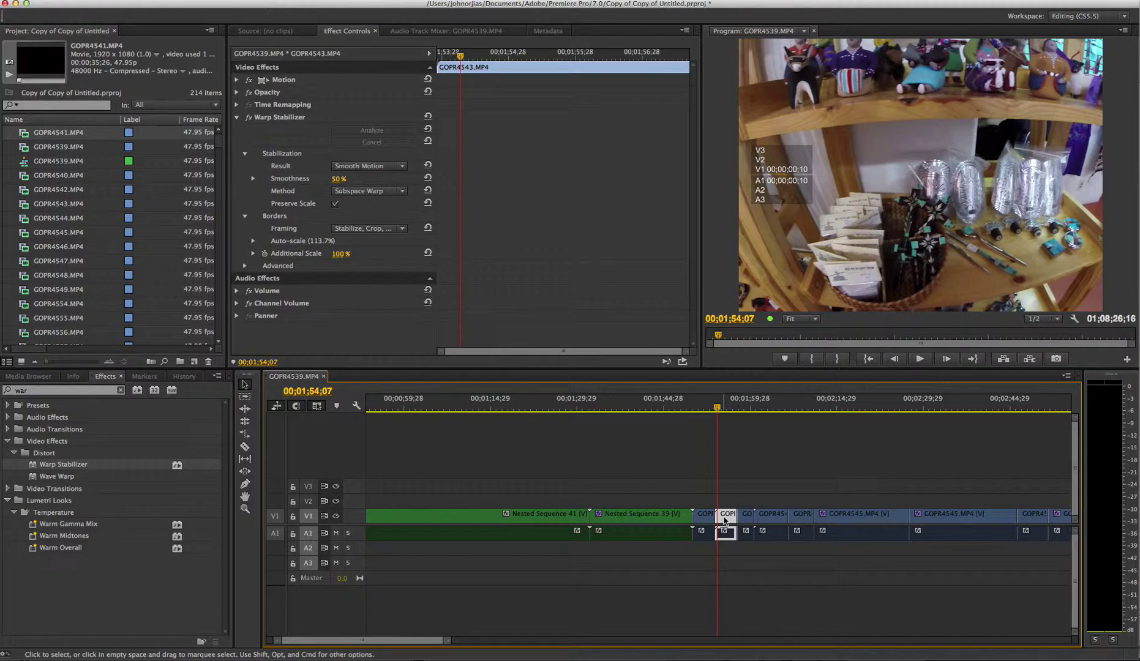
{"action": "key", "text": "space"}
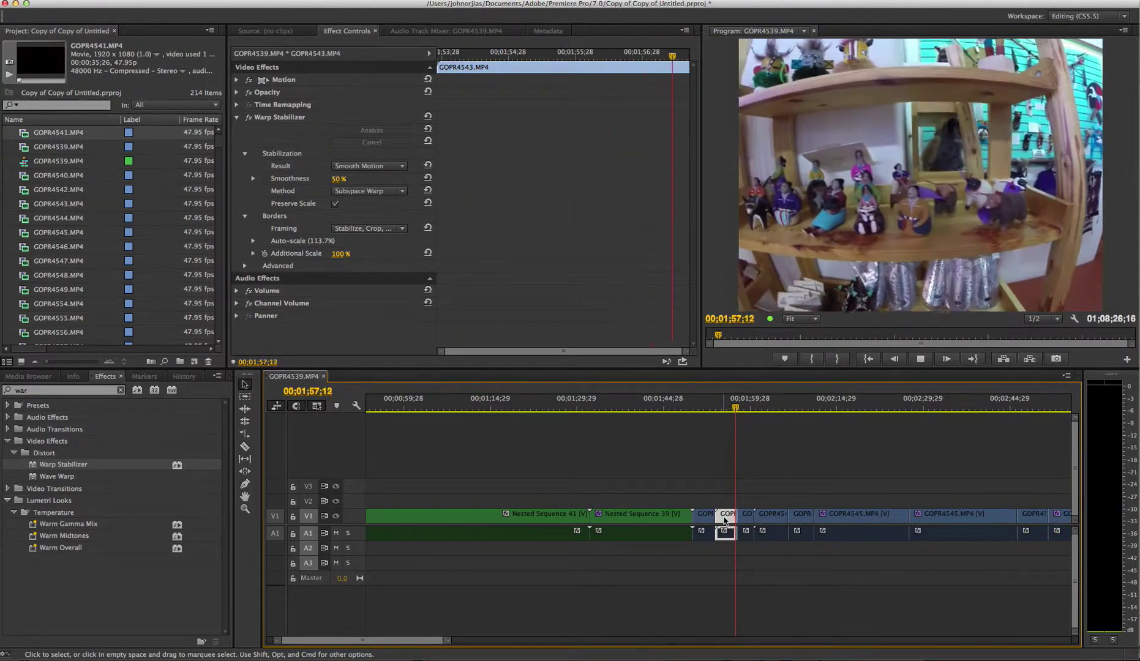
{"action": "key", "text": "space"}
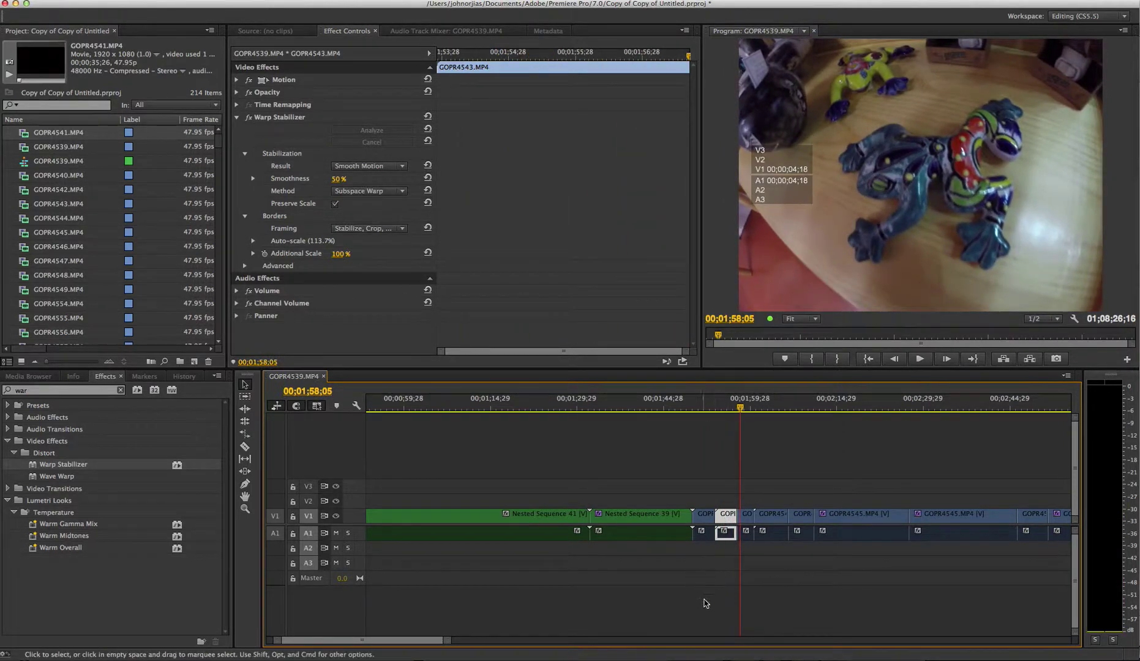
{"action": "left_click", "coordinate": [338, 178]}
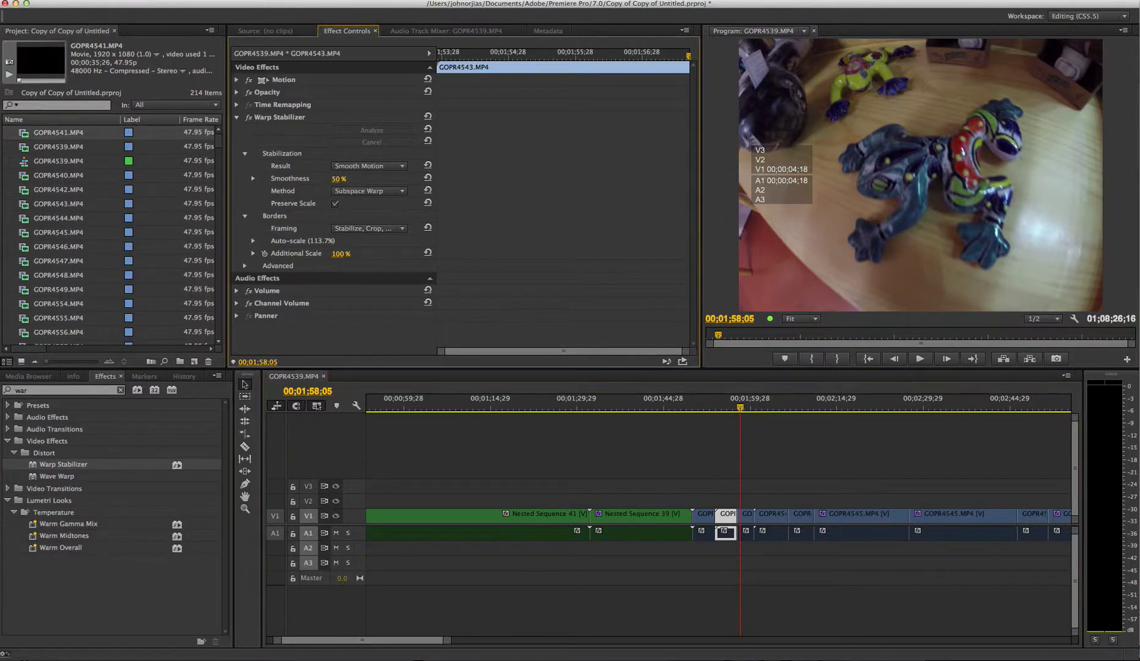
{"action": "type", "text": "25"}
{"action": "key", "text": "Return"}
- Play clip GOPR4544 from 00;01;58;05 to 00;01;59;19 and set its Warp Stabilizer smoothness to 3%
{"action": "left_click", "coordinate": [744, 517]}
{"action": "key", "text": "space"}
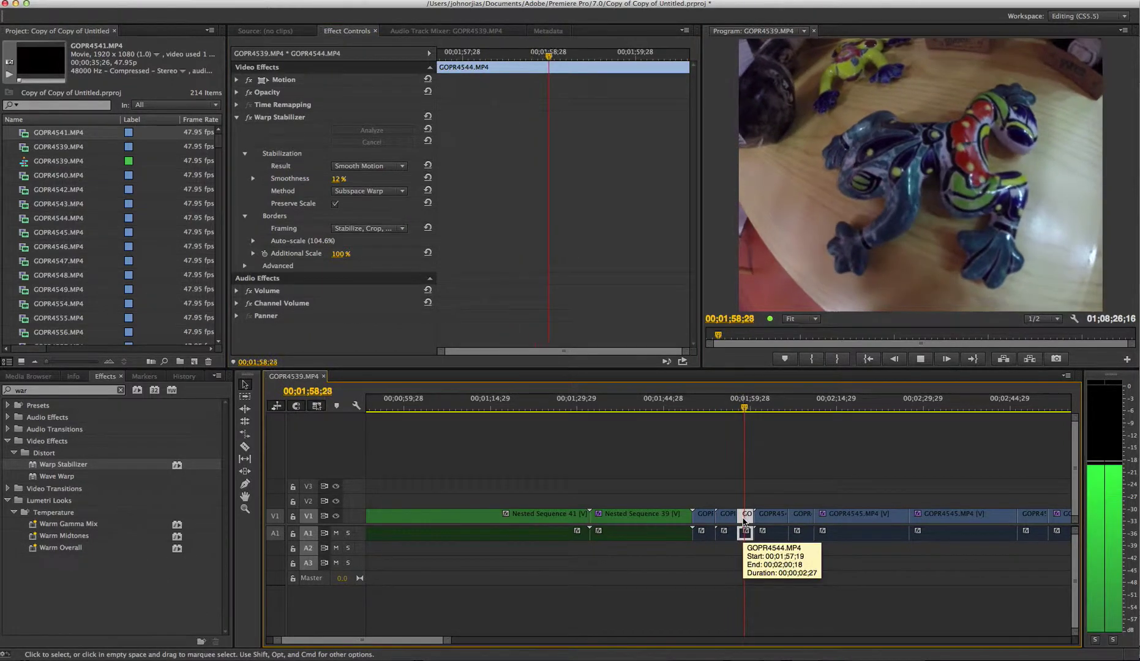
{"action": "left_click", "coordinate": [338, 178]}
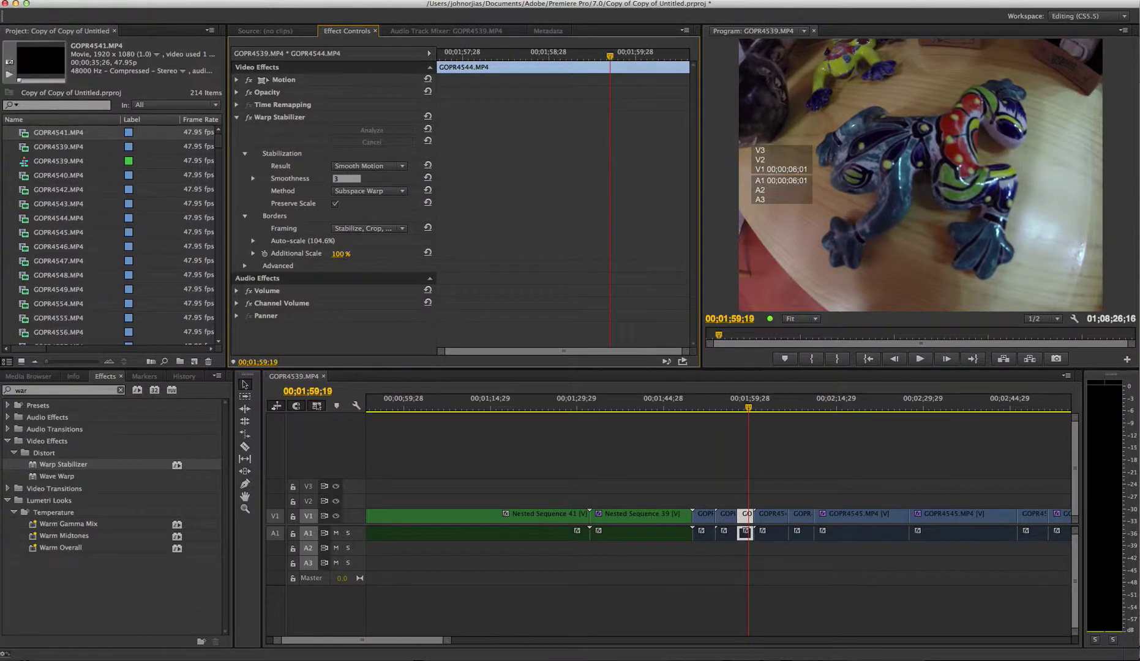
{"action": "key", "text": "Return"}
- Play the first GOPR4545 clip from 00;02;00;27 to 00;02;07;05 and set its Warp Stabilizer smoothness to 6%
{"action": "left_click", "coordinate": [777, 526]}
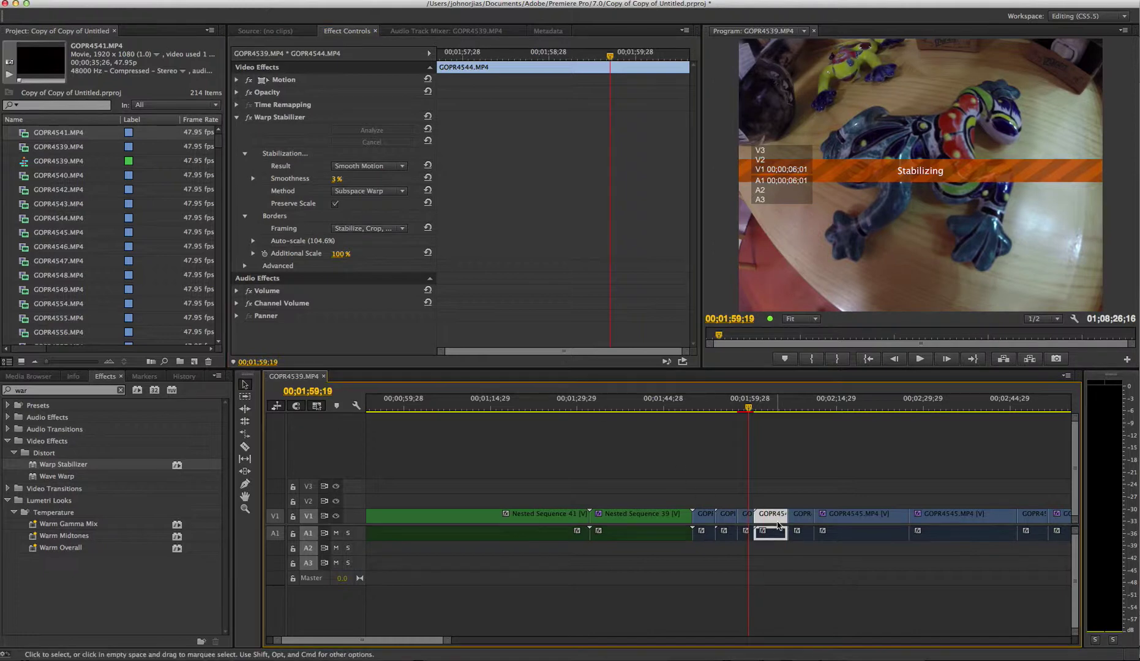
{"action": "left_click", "coordinate": [755, 409]}
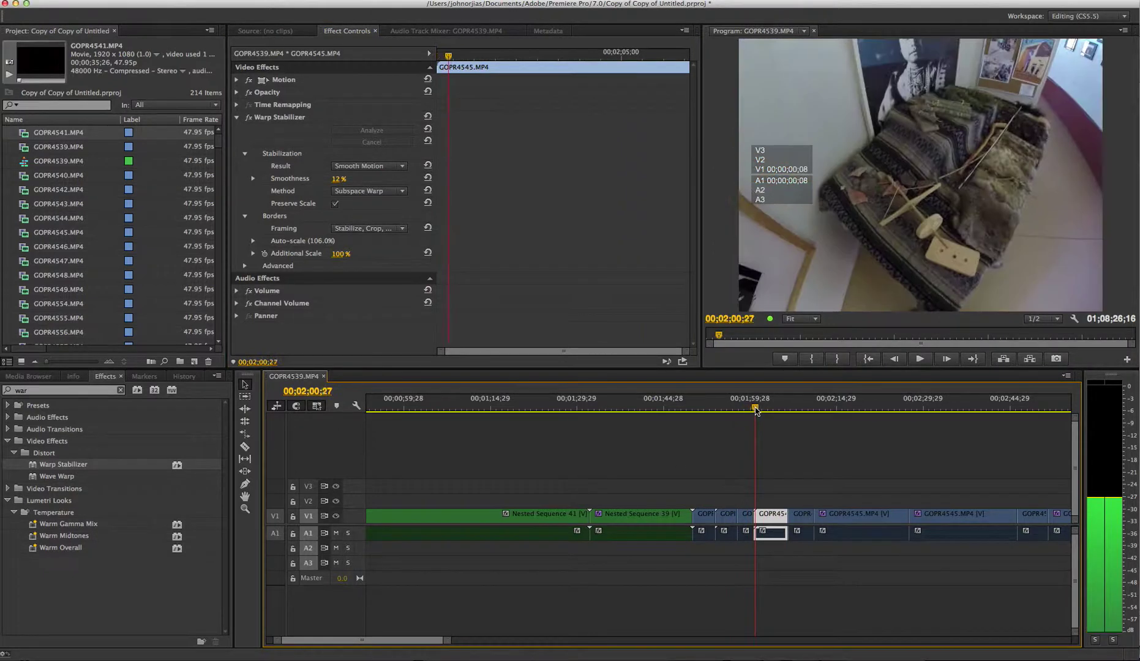
{"action": "key", "text": "space"}
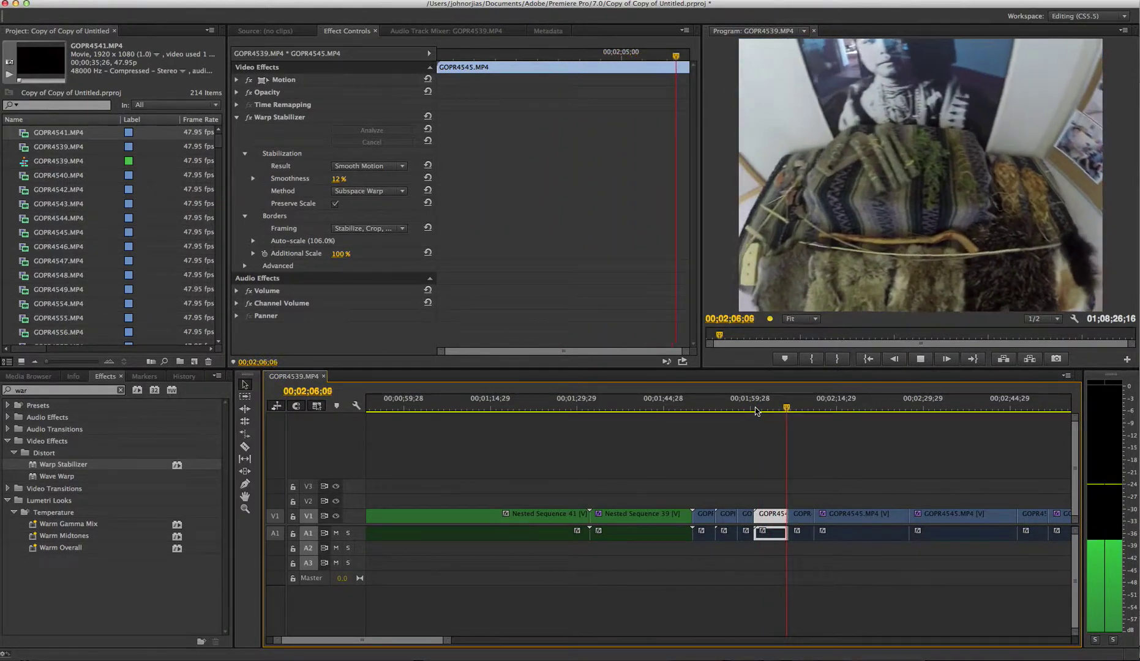
{"action": "key", "text": "space"}
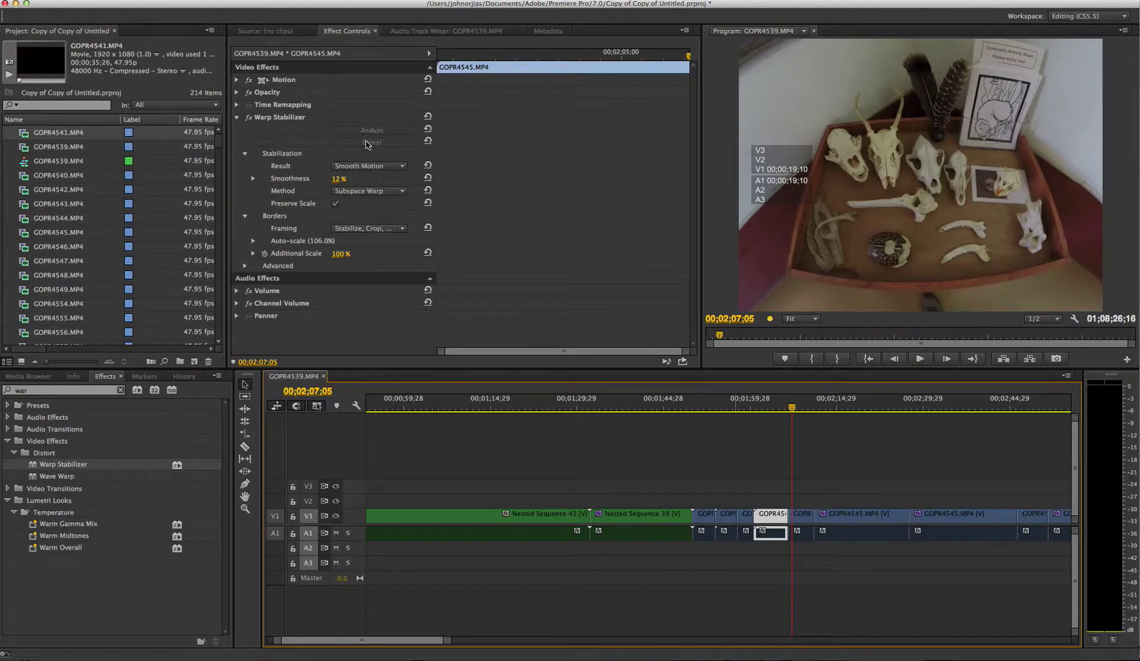
{"action": "left_click", "coordinate": [338, 178]}
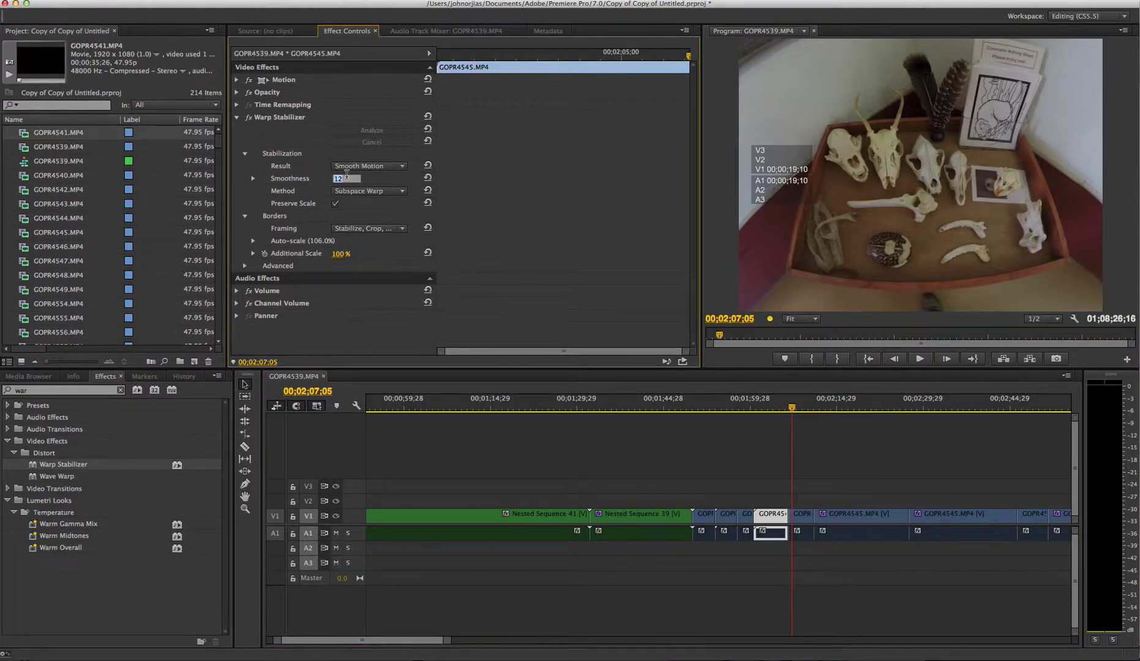
{"action": "type", "text": "6"}
{"action": "key", "text": "Return"}
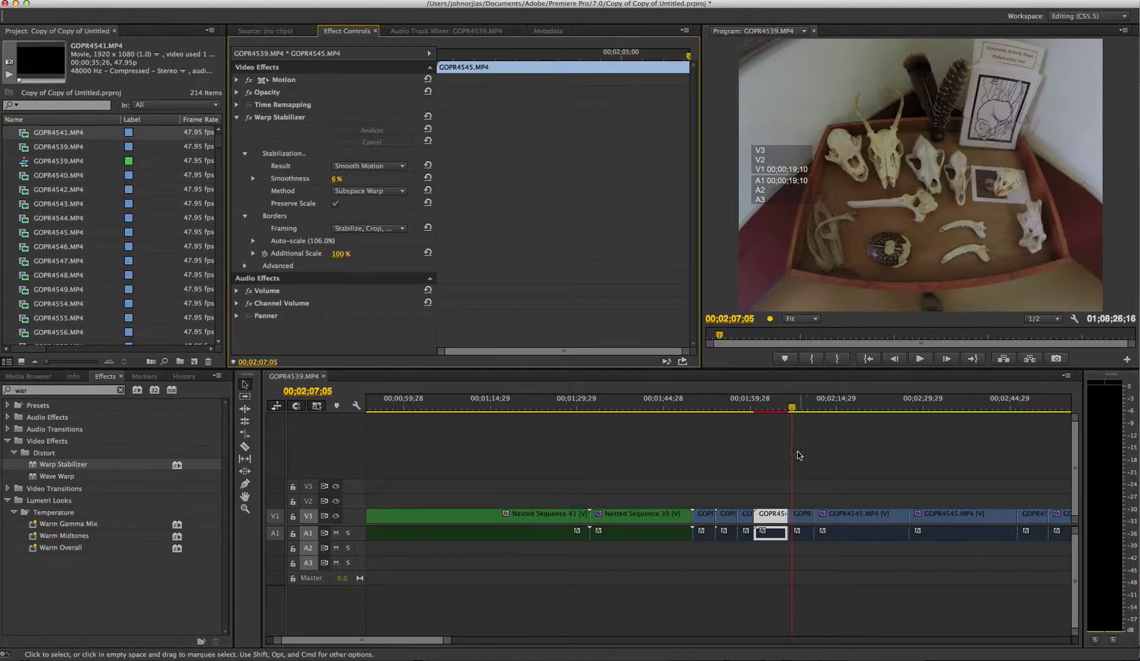
- Play the next two GOPR4545 clips up to 00;02;18;07 and check the Warp Stabilizer smoothness of each
{"action": "left_click", "coordinate": [800, 515]}
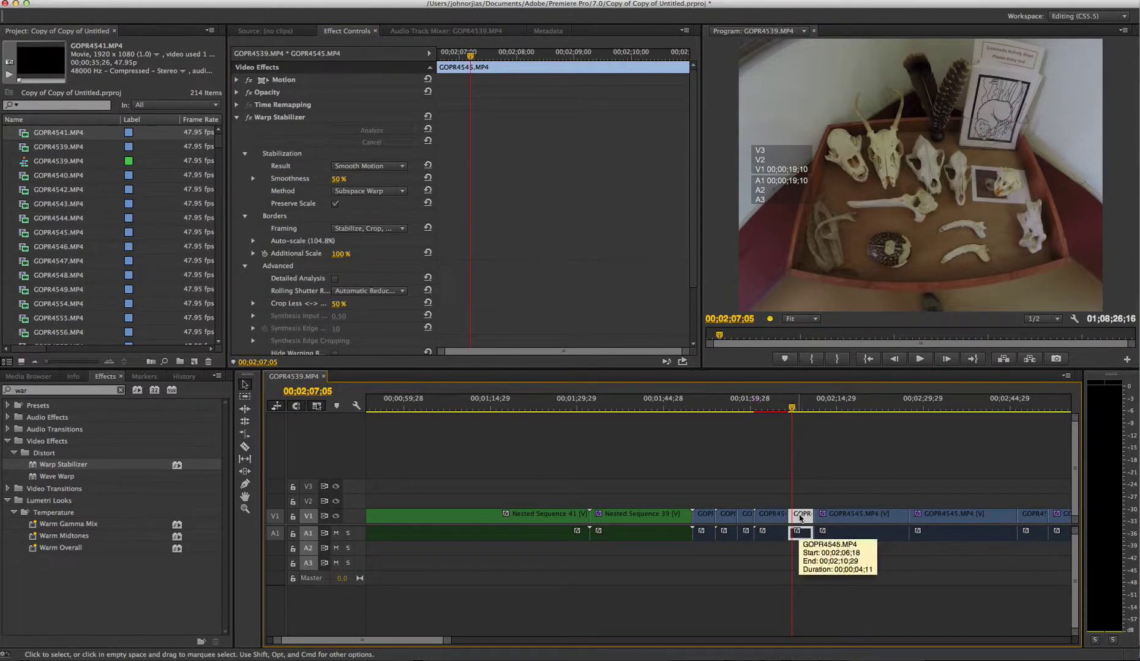
{"action": "key", "text": "space"}
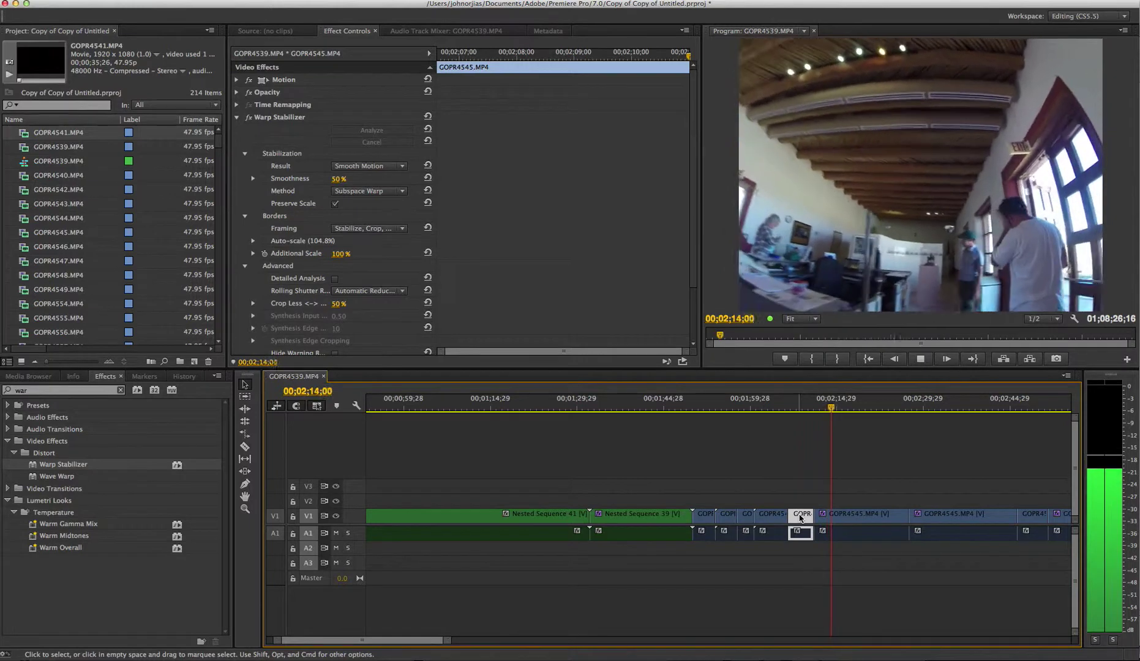
{"action": "key", "text": "space"}
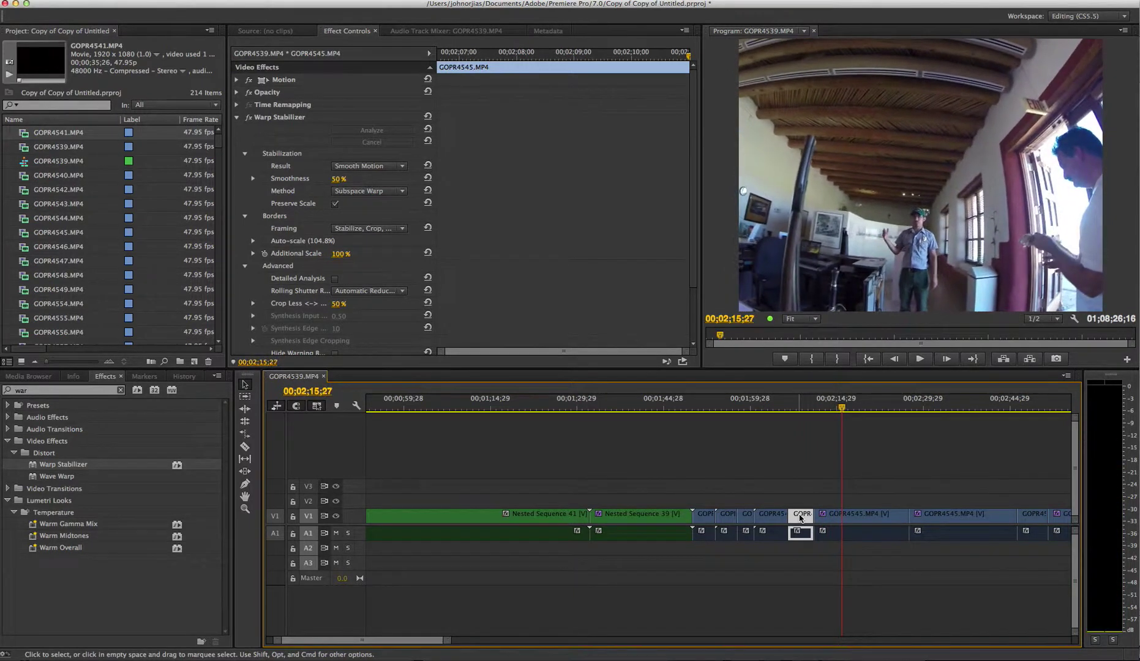
{"action": "left_click", "coordinate": [859, 519]}
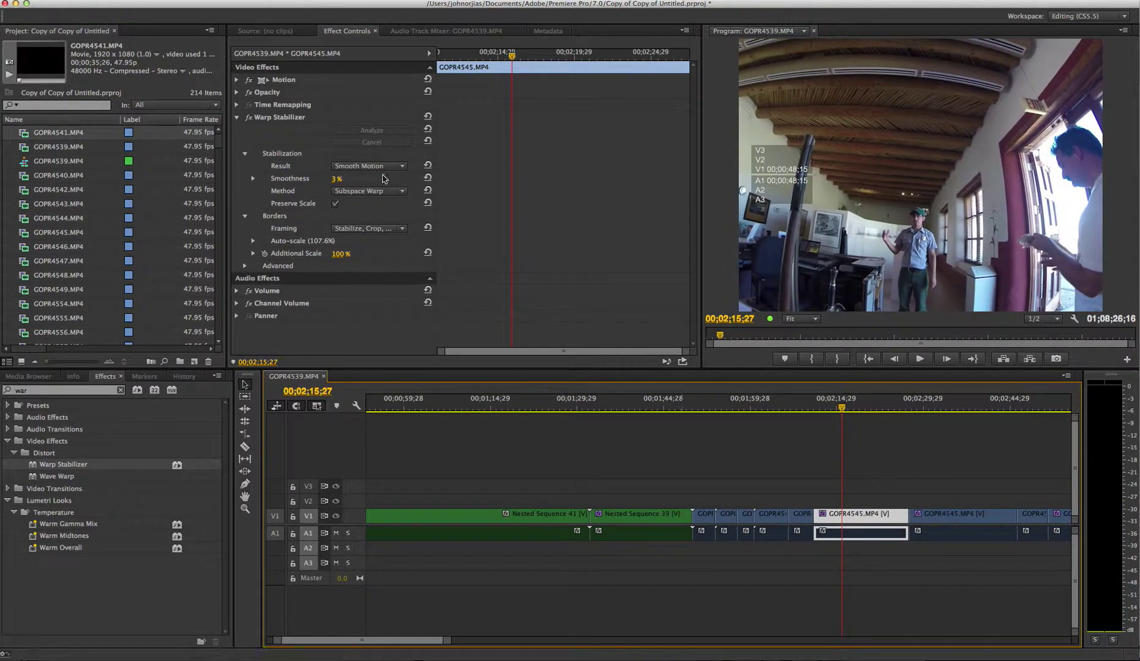
{"action": "left_click_drag", "start_coordinate": [843, 405], "coordinate": [814, 404]}
{"action": "key", "text": "space"}
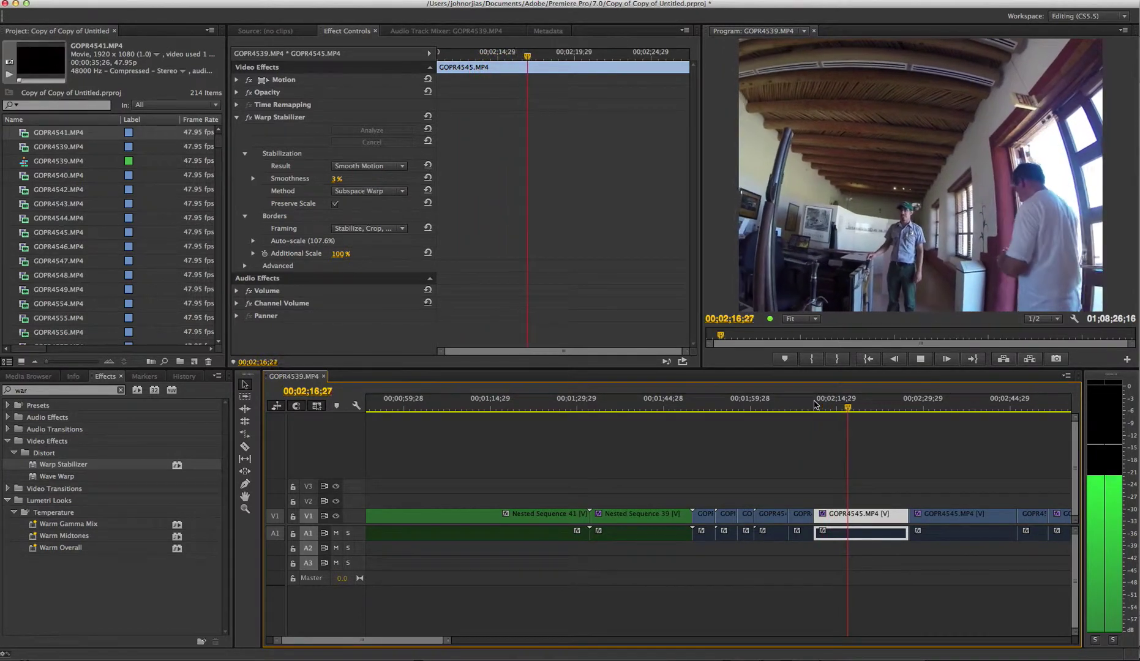
{"action": "key", "text": "space"}
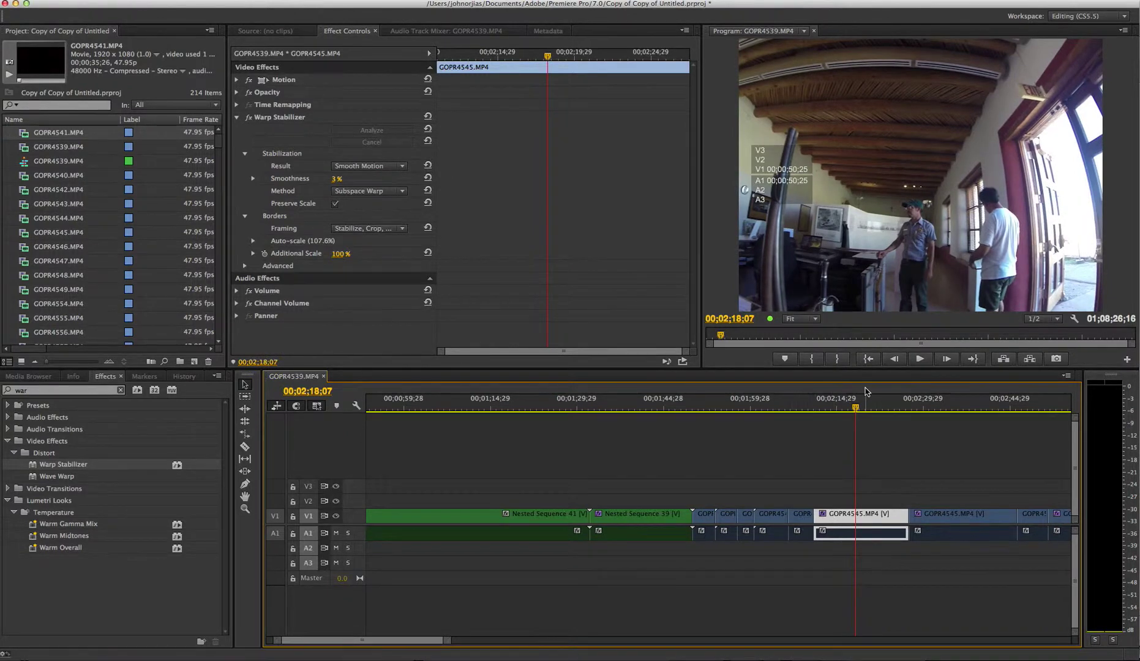
- Nest the short GOPR4545 clip that starts at 00;02;06;18, keeping the default sequence name
{"action": "left_click_drag", "start_coordinate": [856, 409], "coordinate": [805, 409]}
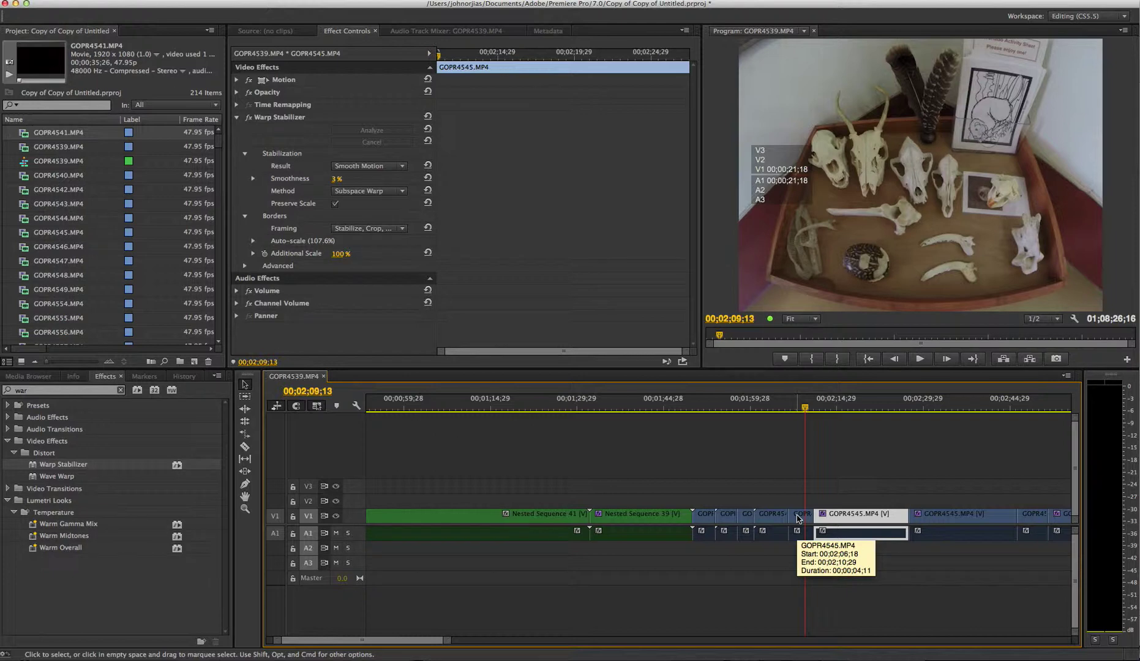
{"action": "right_click", "coordinate": [797, 518]}
{"action": "left_click", "coordinate": [832, 374]}
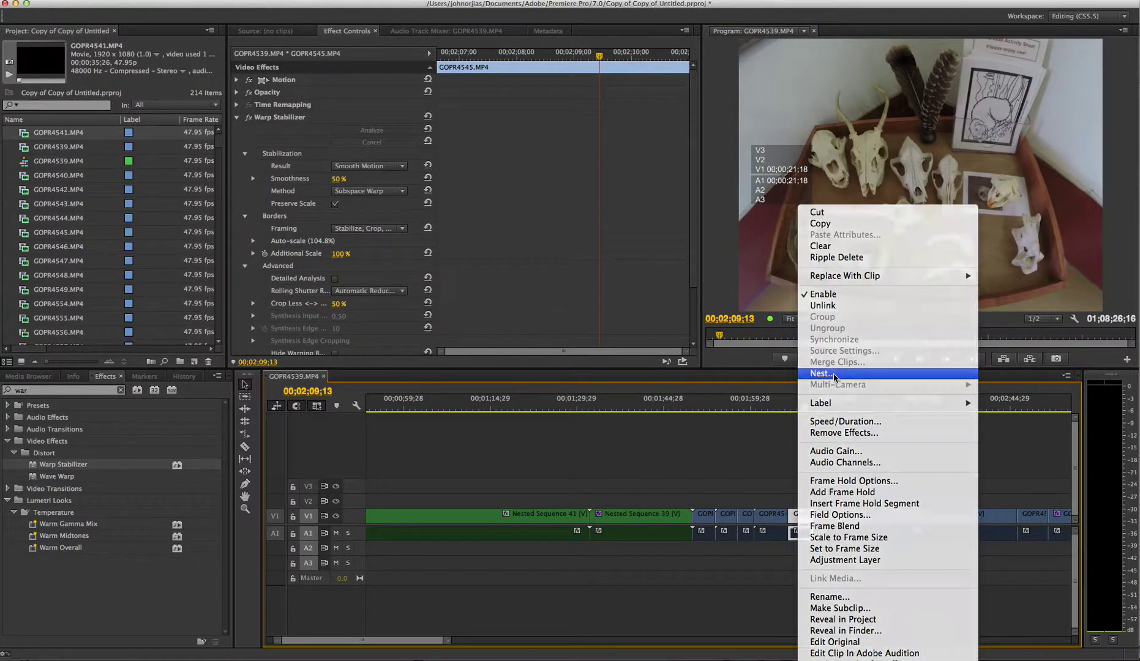
{"action": "left_click", "coordinate": [591, 347]}
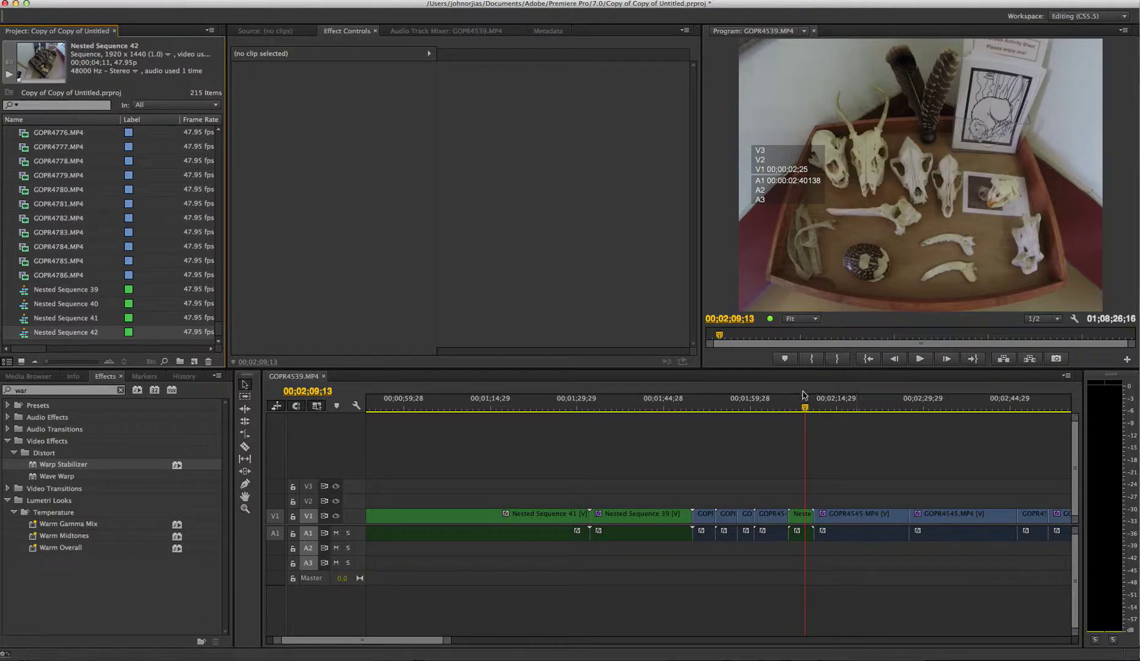
- Nest the GOPR4545 clip that starts at 00;02;11;00 under the suggested name
{"action": "left_click_drag", "start_coordinate": [807, 408], "coordinate": [831, 410]}
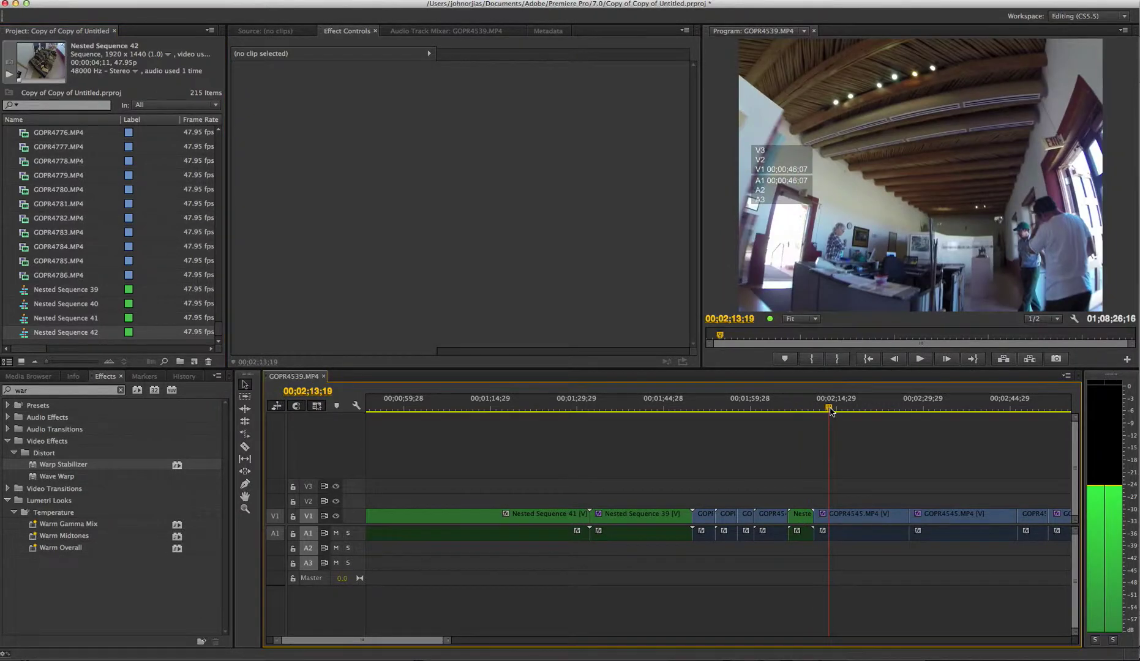
{"action": "left_click", "coordinate": [851, 519]}
{"action": "right_click", "coordinate": [851, 519]}
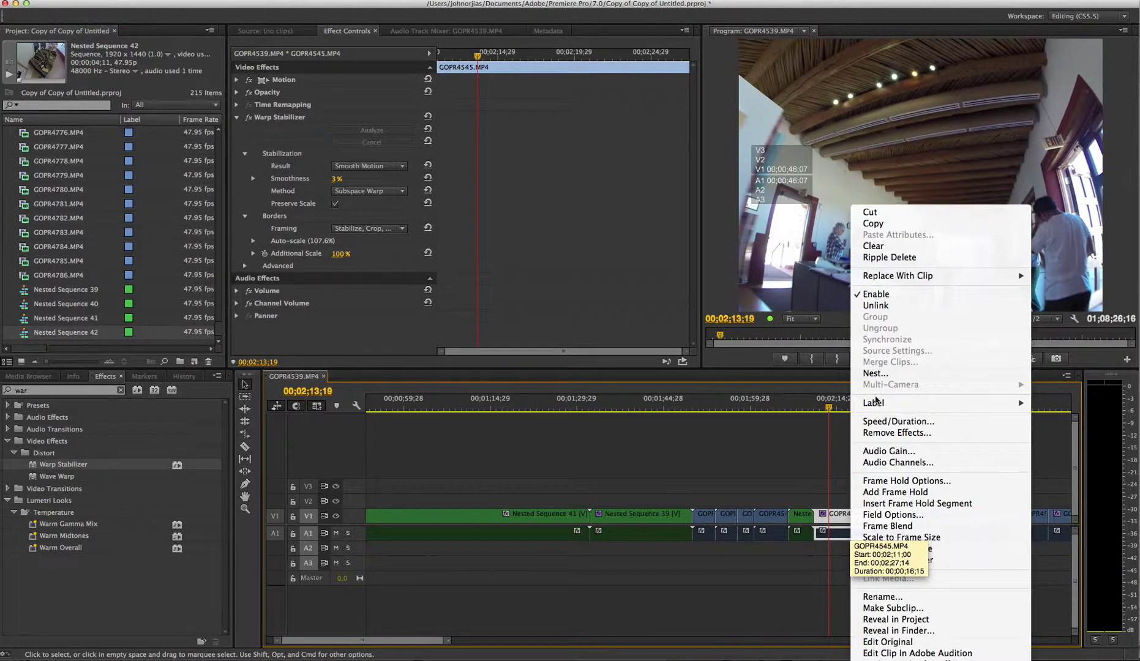
{"action": "left_click", "coordinate": [894, 374]}
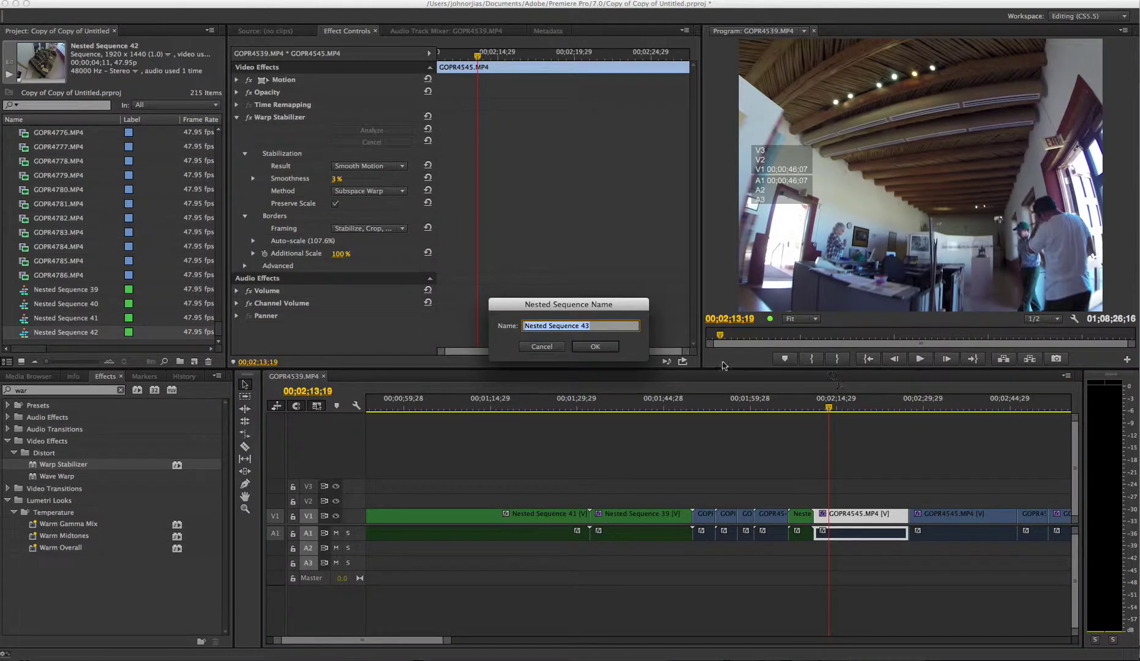
{"action": "left_click", "coordinate": [604, 351]}
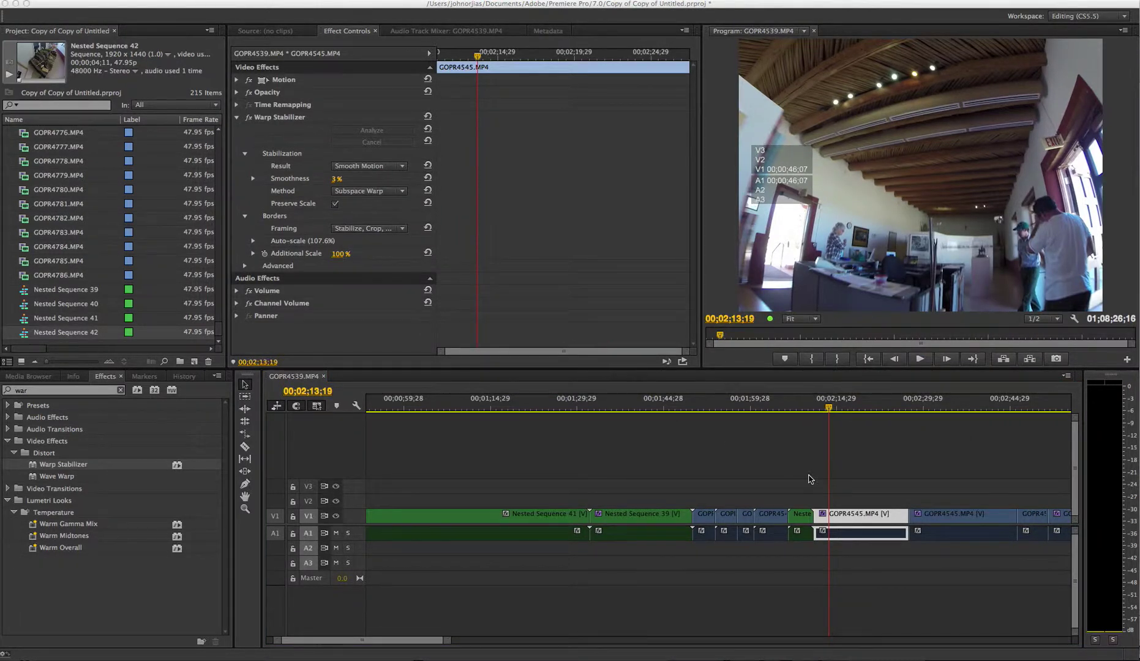
{"action": "key", "text": "Return"}
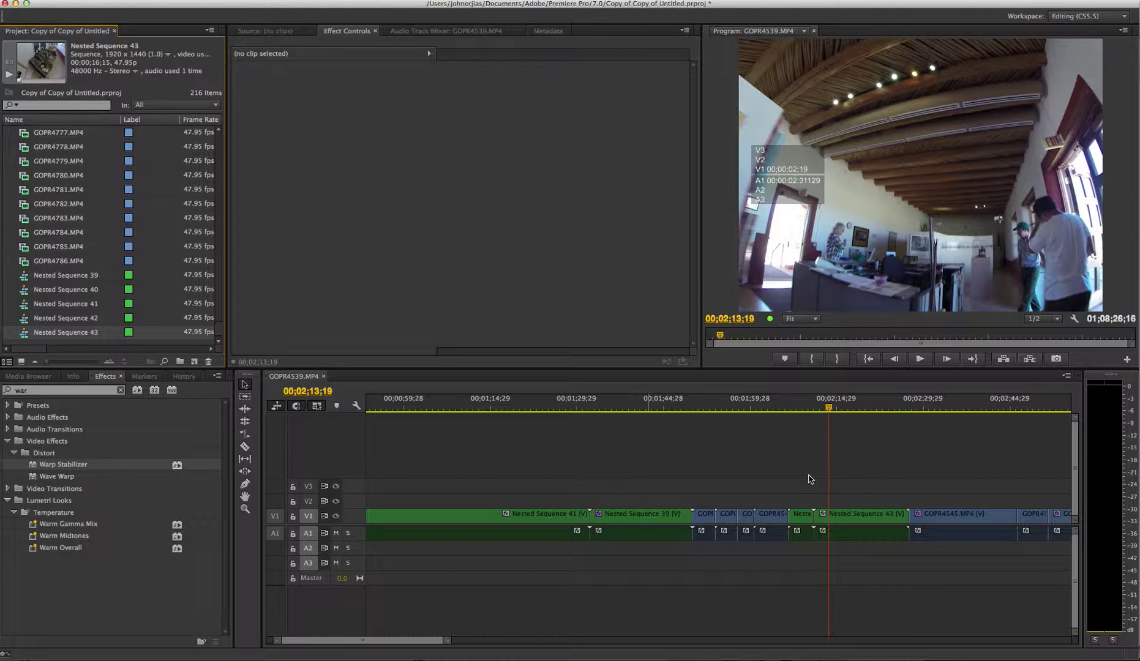
- Play the GOPR4545 clip after 00;02;27;14 up to 00;02;38;22 and set its Warp Stabilizer smoothness to 1%
{"action": "left_click_drag", "start_coordinate": [828, 407], "coordinate": [913, 431]}
{"action": "key", "text": "space"}
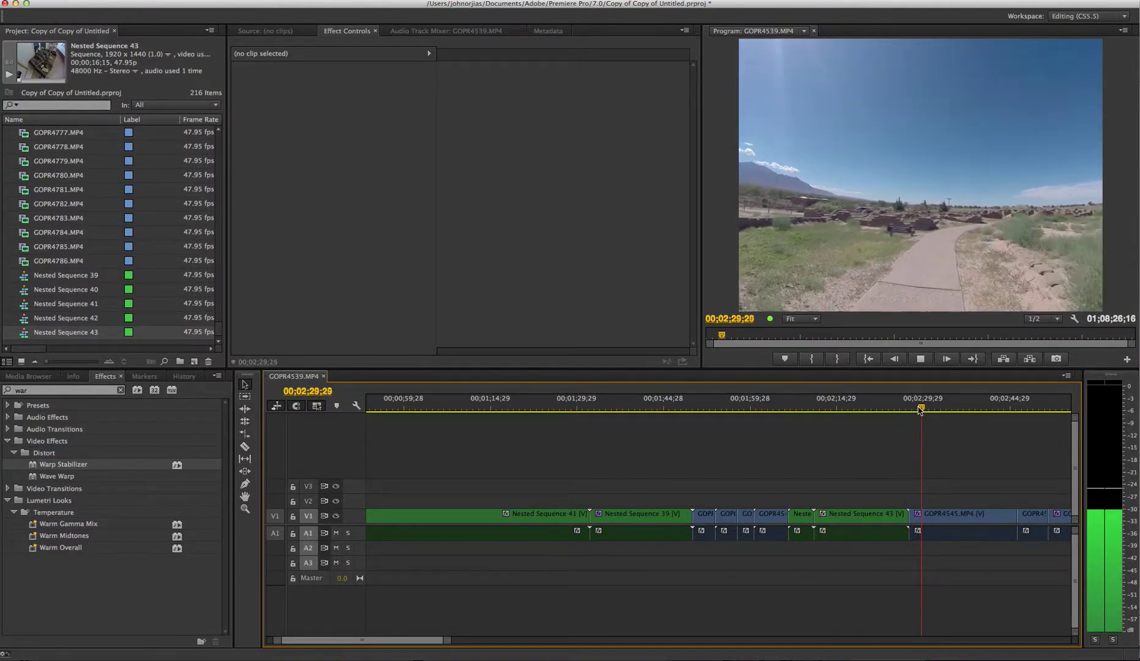
{"action": "left_click_drag", "start_coordinate": [907, 408], "coordinate": [905, 410]}
{"action": "key", "text": "space"}
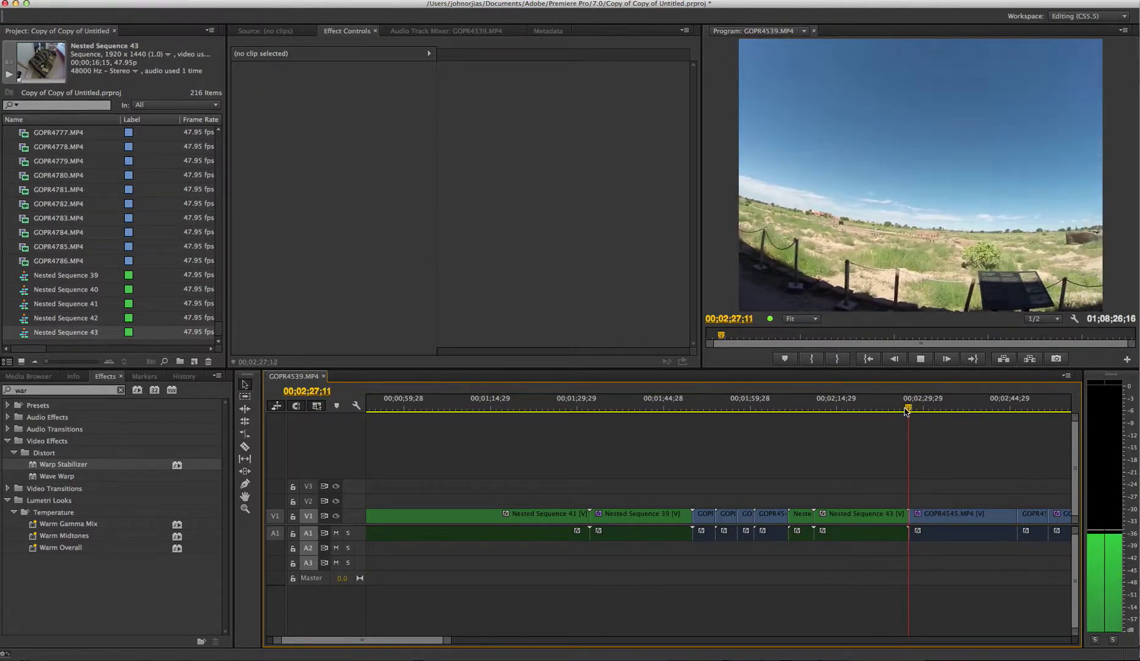
{"action": "left_click", "coordinate": [959, 516]}
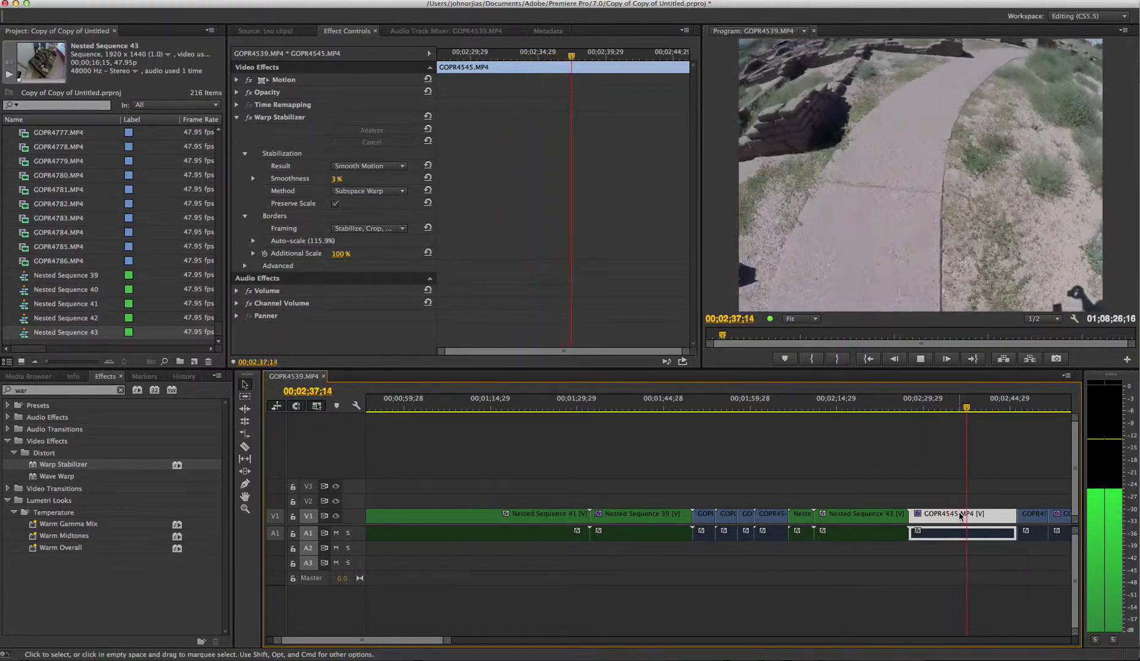
{"action": "key", "text": "space"}
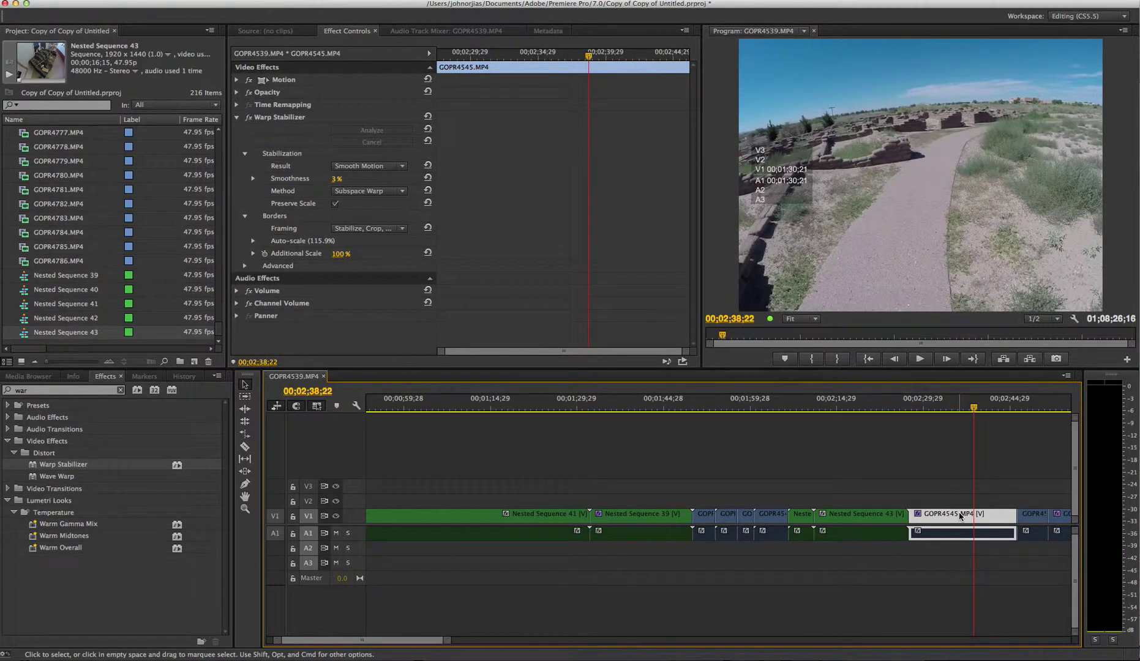
{"action": "left_click", "coordinate": [338, 179]}
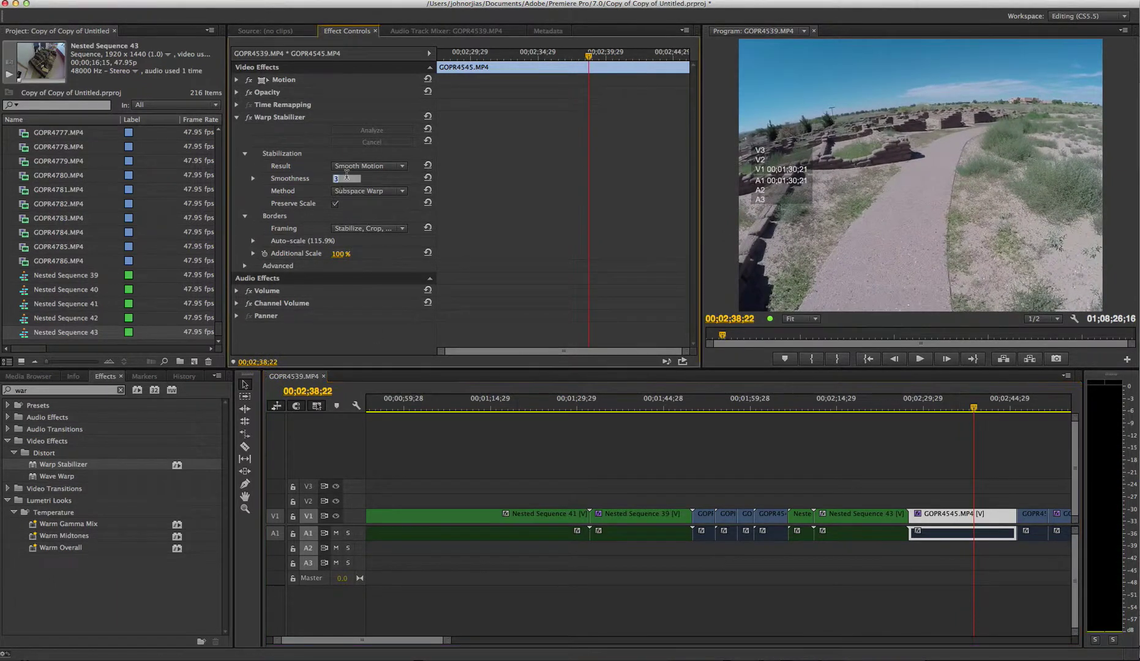
{"action": "type", "text": "1"}
{"action": "key", "text": "Return"}
- Select the following GOPR4545 clip, move the playhead to 00;02;46;23 and look over the rest of the timeline
{"action": "left_click", "coordinate": [1024, 518]}
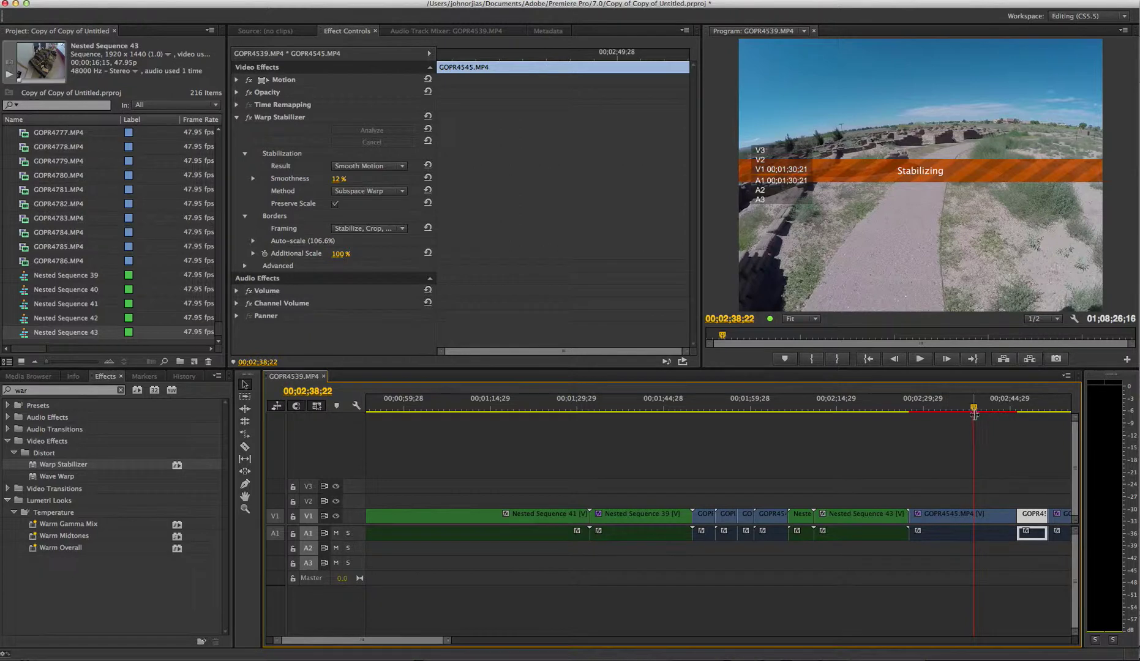
{"action": "left_click_drag", "start_coordinate": [974, 412], "coordinate": [1021, 410]}
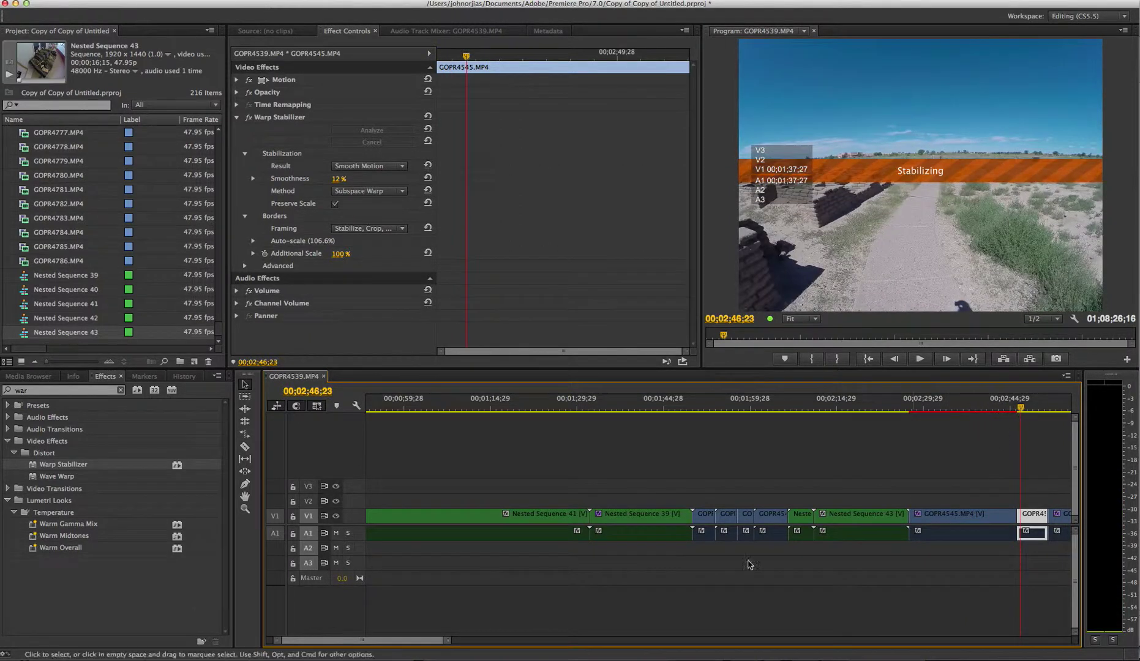
{"action": "left_click_drag", "start_coordinate": [363, 647], "coordinate": [647, 655]}
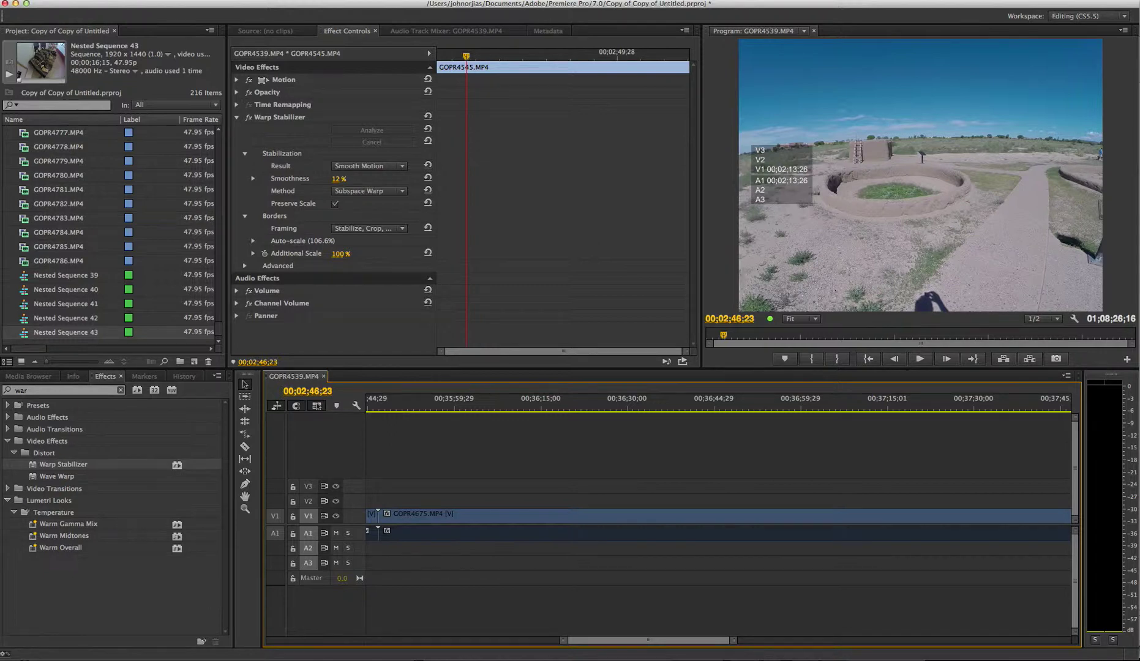
{"action": "left_click_drag", "start_coordinate": [664, 641], "coordinate": [316, 652]}
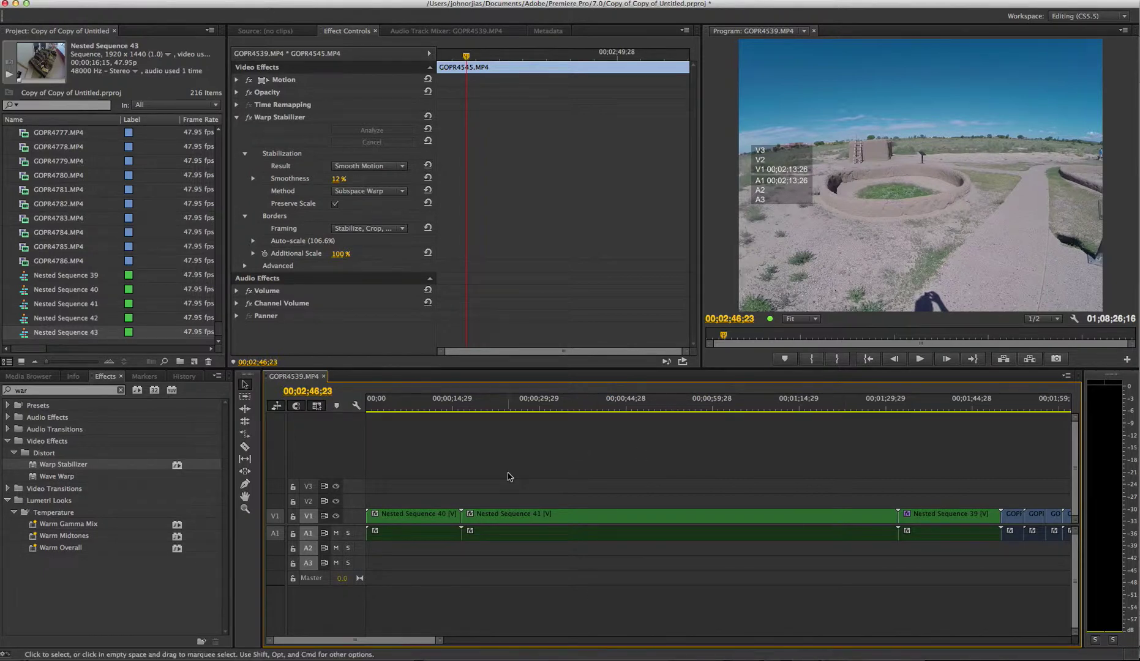
- Create a new sequence named Sequence 05 with the RED R3D 1080p 16x9 29.97 preset and return to sequence GOPR4539.MP4
{"action": "left_click", "coordinate": [104, 1]}
{"action": "mouse_move", "coordinate": [117, 8]}
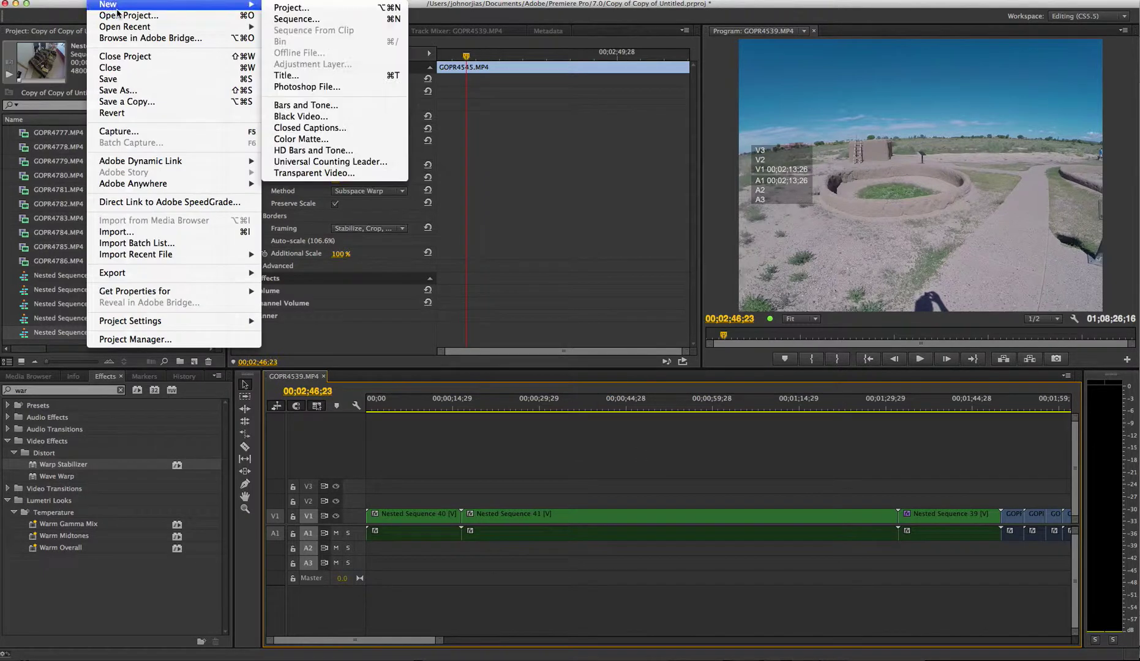
{"action": "left_click", "coordinate": [297, 19]}
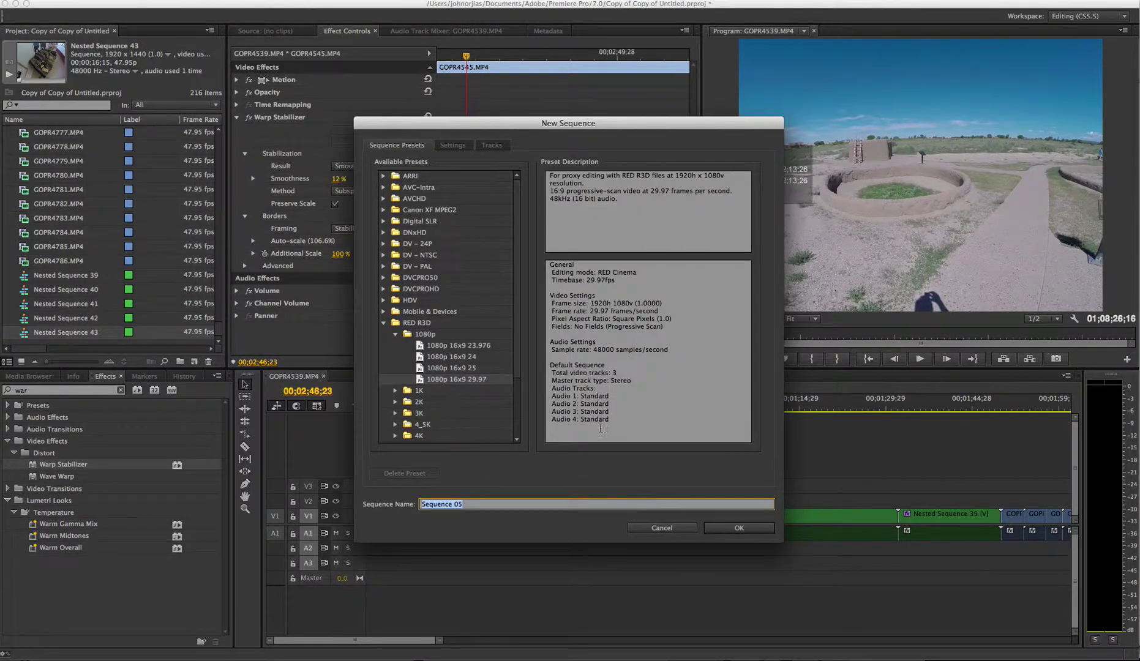
{"action": "left_click", "coordinate": [739, 527]}
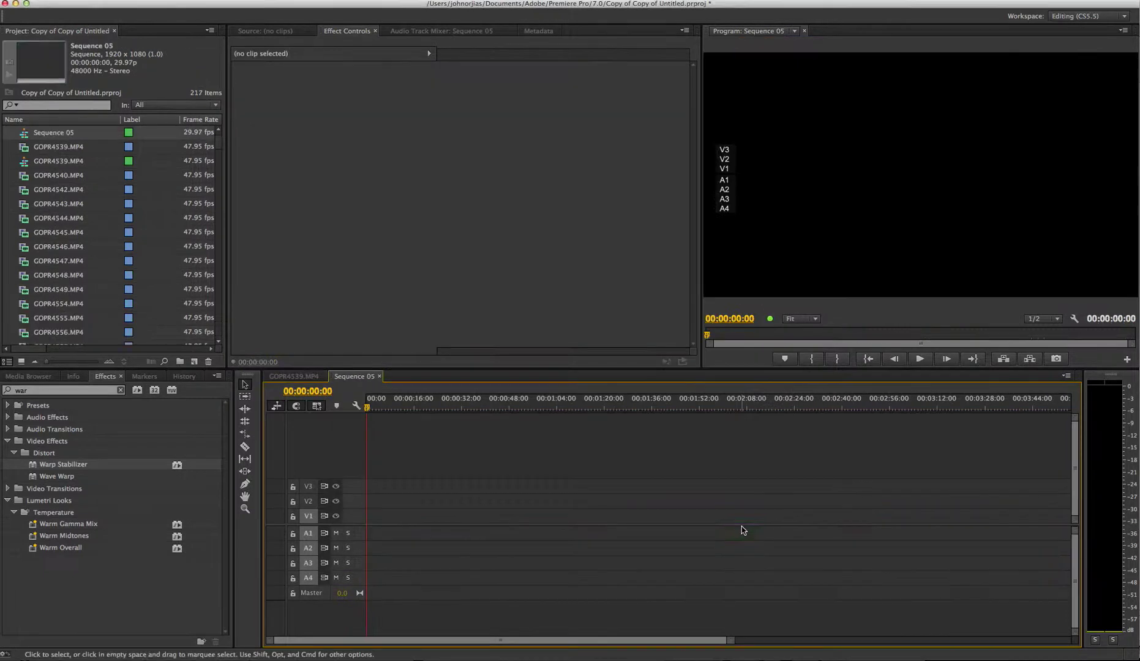
{"action": "left_click", "coordinate": [295, 376]}
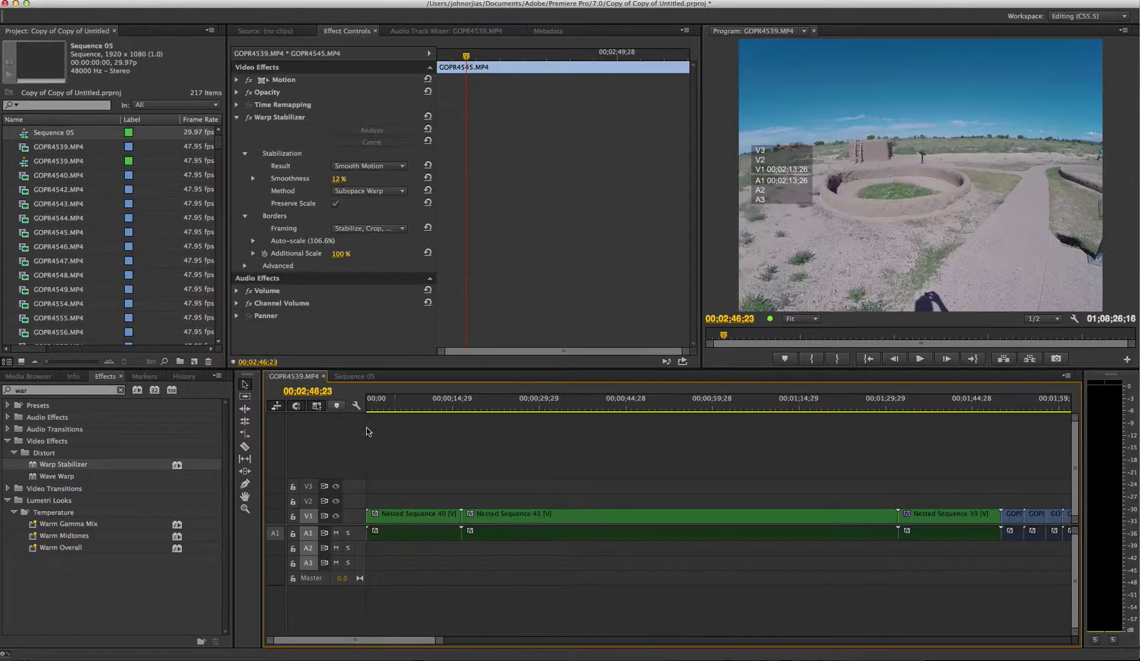
- Copy Nested Sequences 40, 41 and 39 from GOPR4539.MP4 to the start of Sequence 05, keeping the existing sequence settings
{"action": "left_click_drag", "start_coordinate": [959, 462], "coordinate": [366, 605]}
{"action": "left_click_drag", "start_coordinate": [391, 518], "coordinate": [367, 522]}
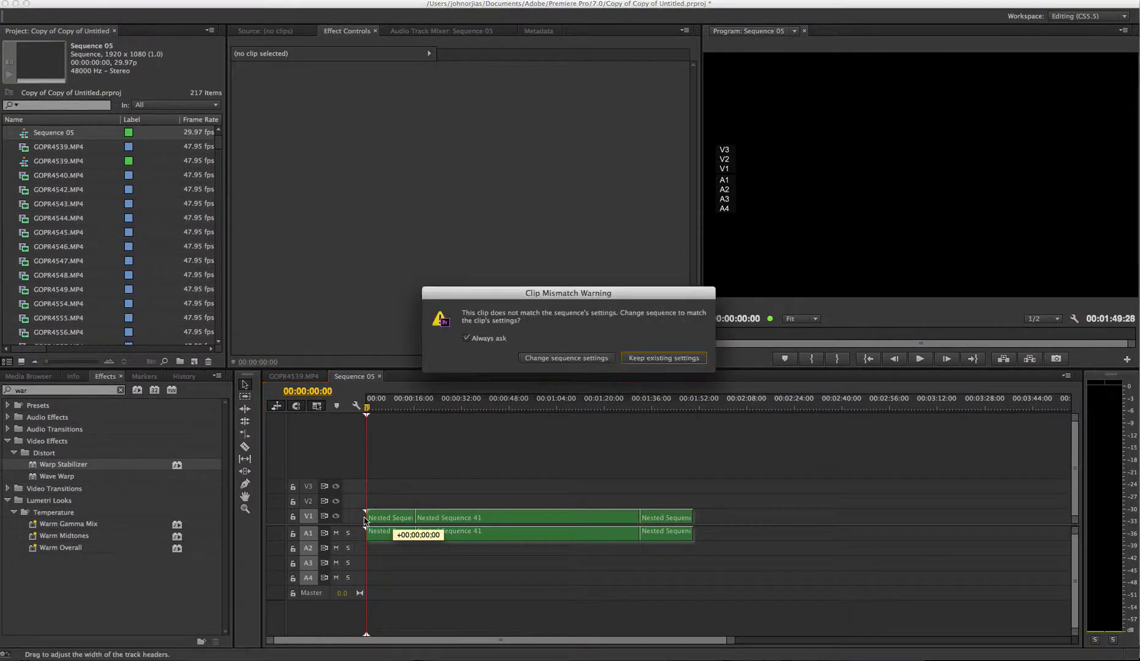
{"action": "left_click", "coordinate": [642, 359]}
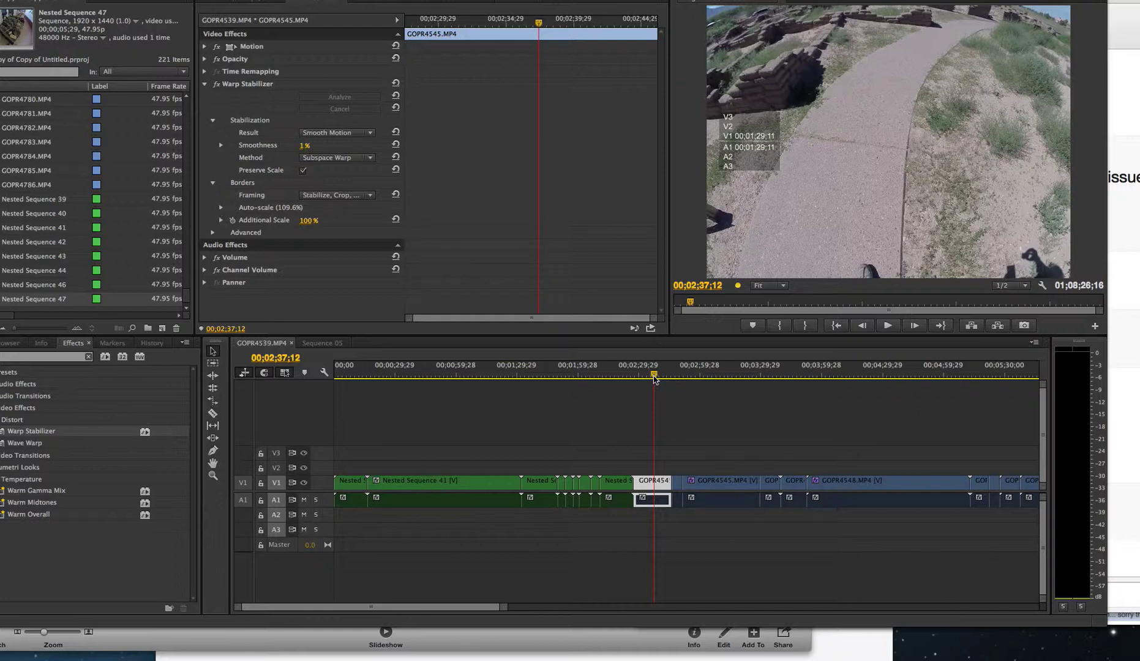
- Move the GOPR4539.MP4 playhead to 00;02;02;16 and select the surrounding nested clips one by one to review them
{"action": "left_click", "coordinate": [653, 377]}
{"action": "left_click_drag", "start_coordinate": [654, 377], "coordinate": [582, 407]}
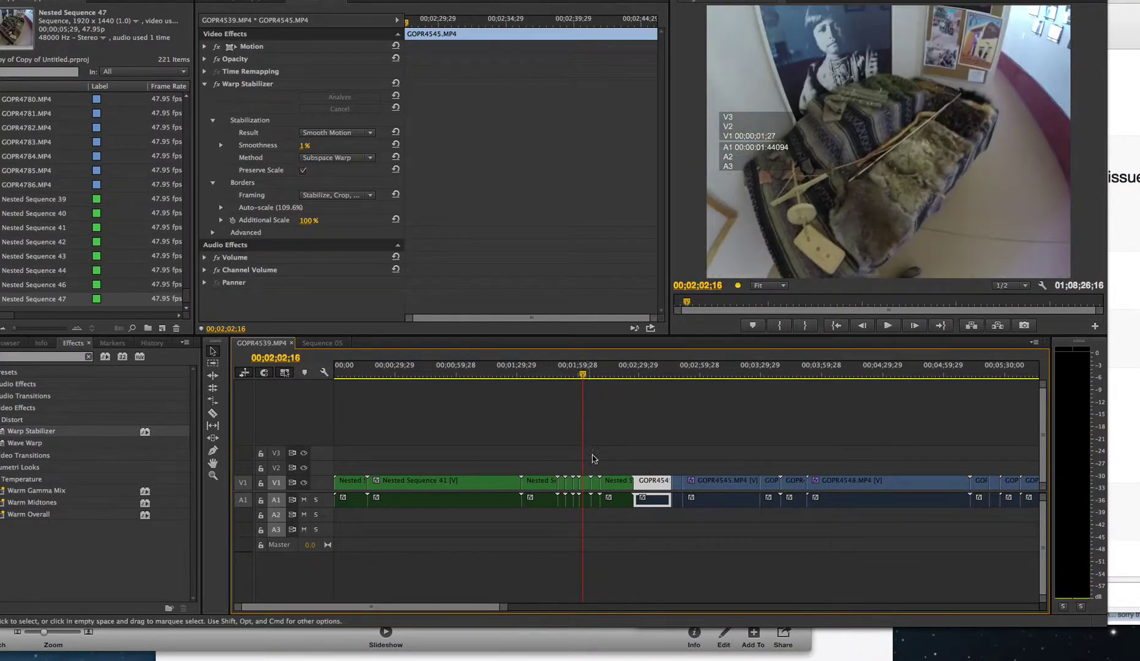
{"action": "left_click", "coordinate": [585, 483]}
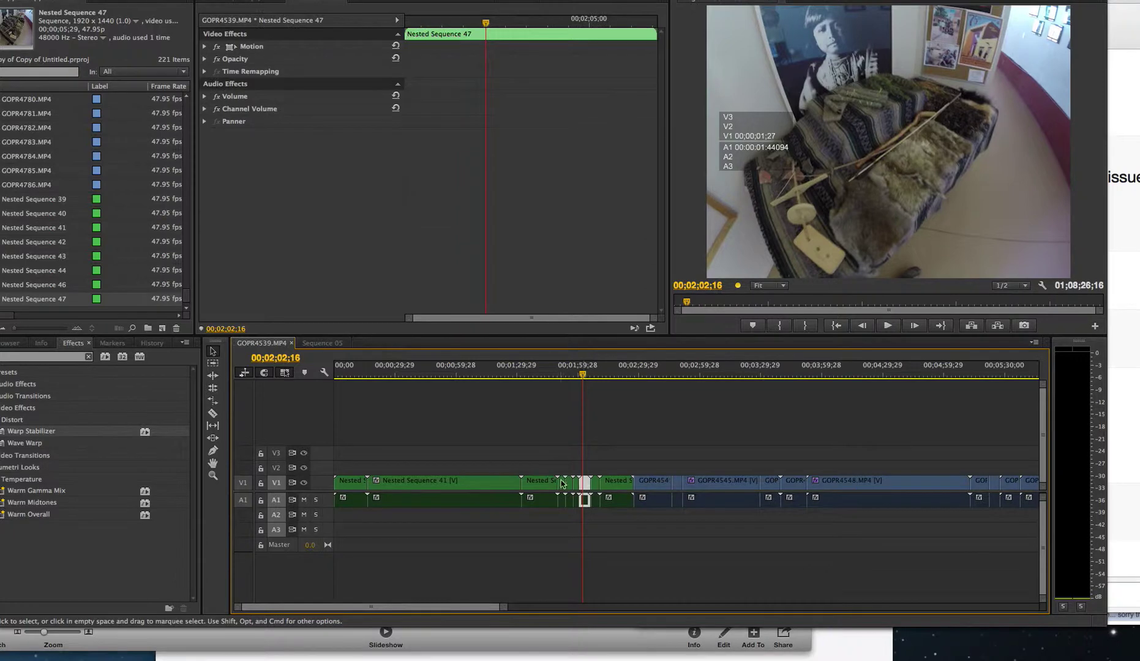
{"action": "left_click", "coordinate": [562, 484]}
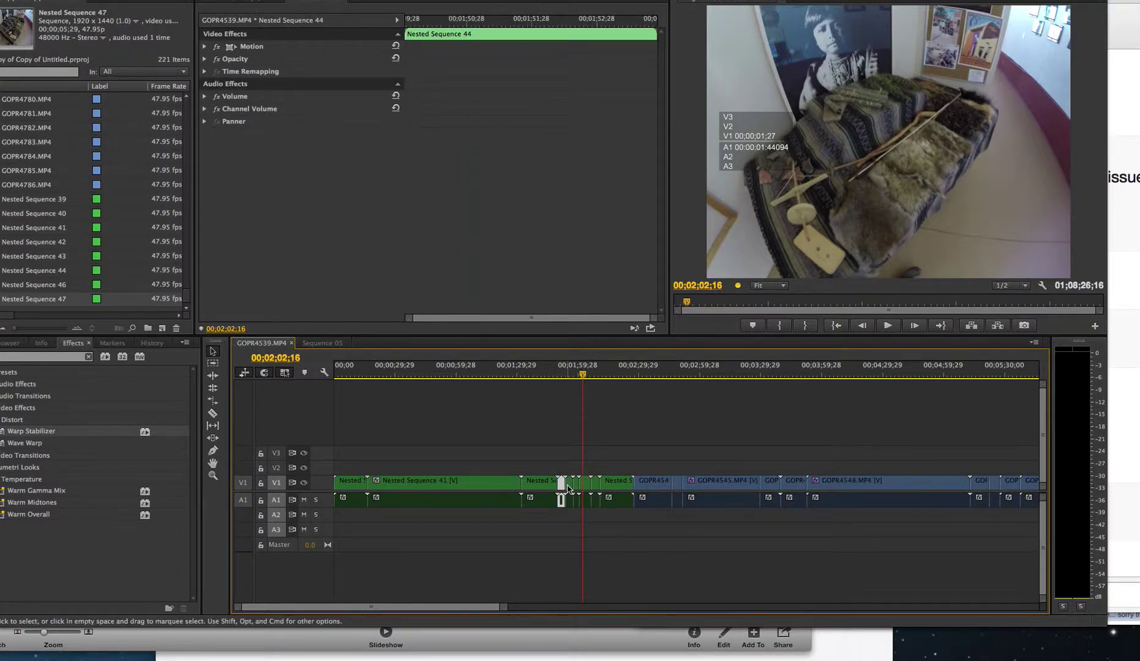
{"action": "left_click_drag", "start_coordinate": [568, 488], "coordinate": [576, 488]}
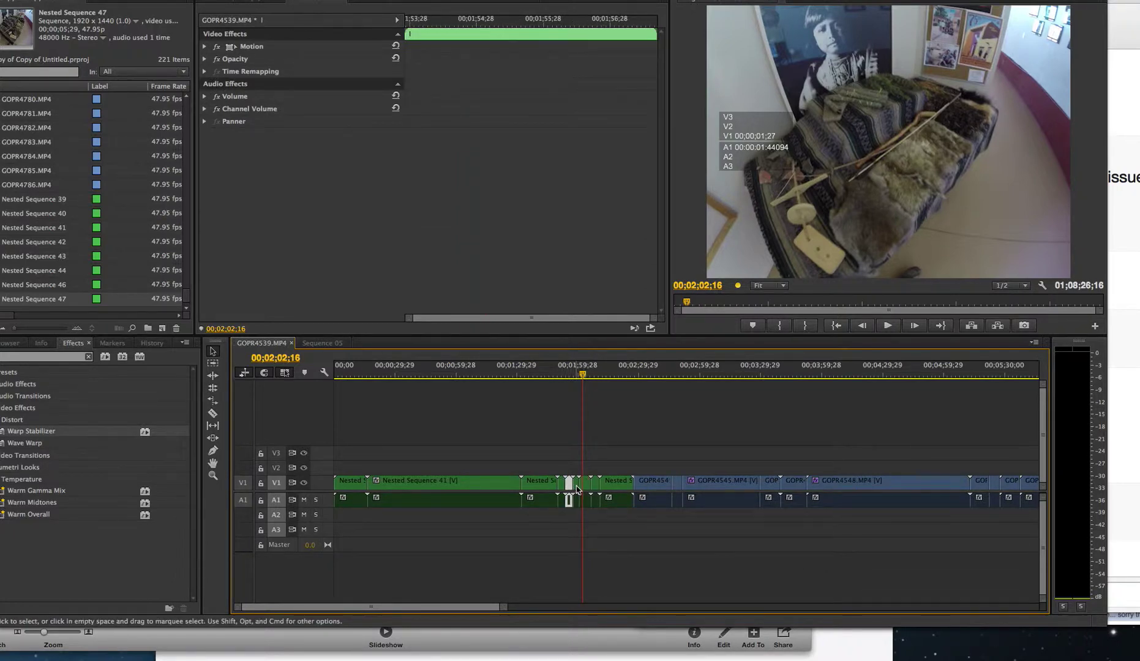
{"action": "left_click", "coordinate": [621, 488]}
- Select the first GOPR4545 clip after the nested clips and show the rolling shutter options in its advanced Warp Stabilizer settings
{"action": "left_click", "coordinate": [652, 489]}
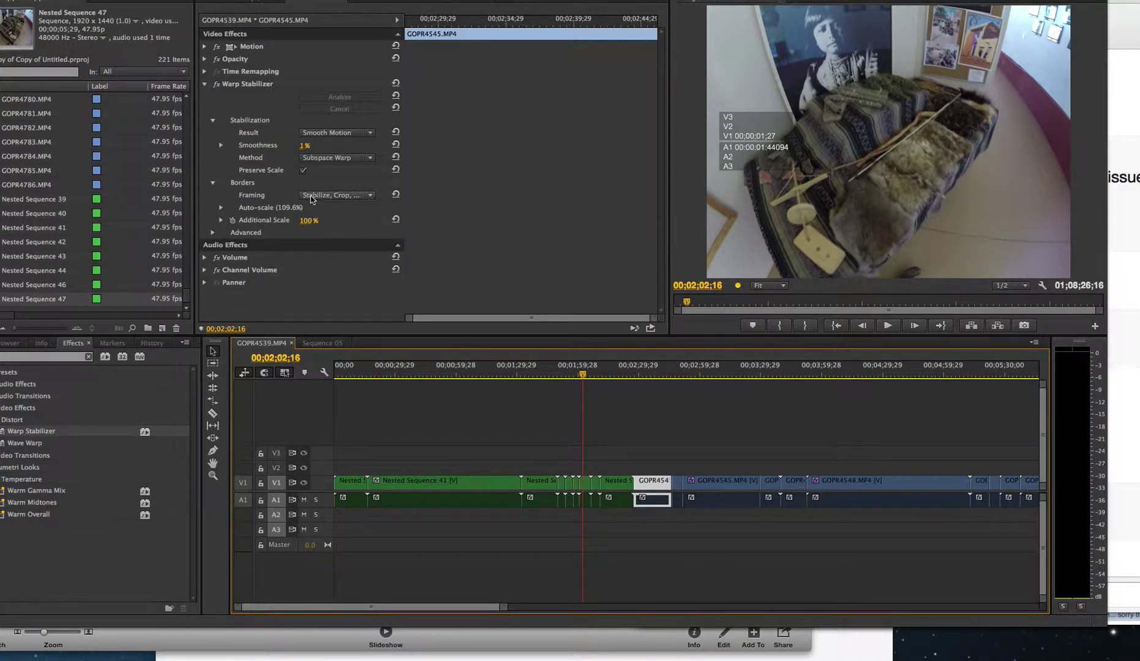
{"action": "left_click", "coordinate": [212, 234]}
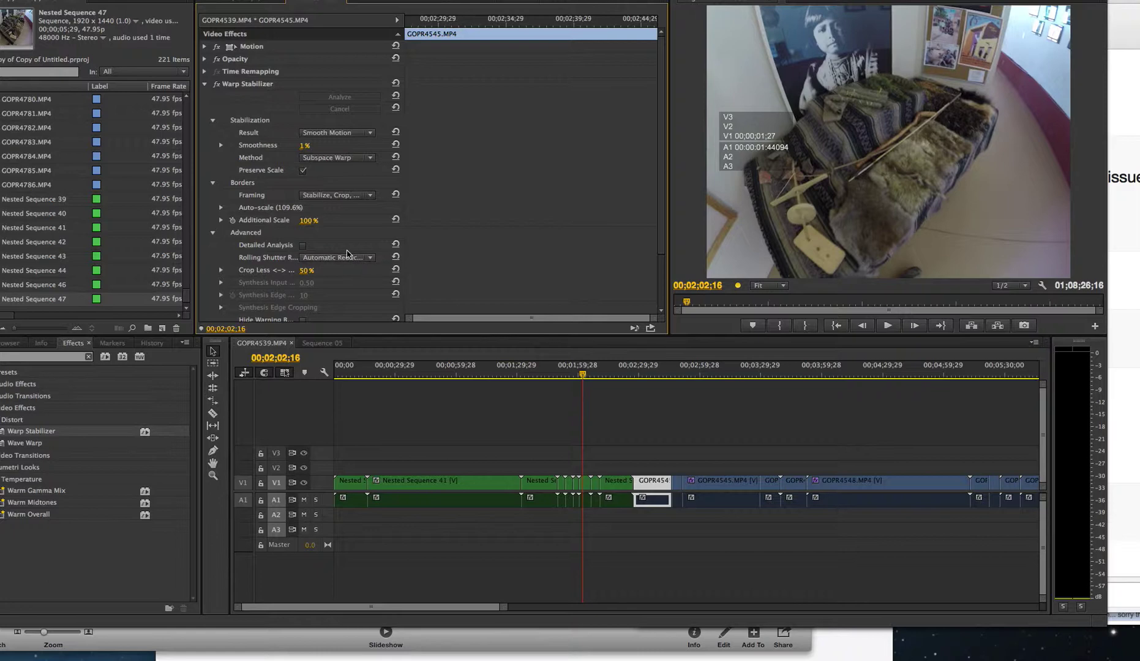
{"action": "scroll", "coordinate": [346, 253], "scroll_direction": "down", "scroll_amount": 3}
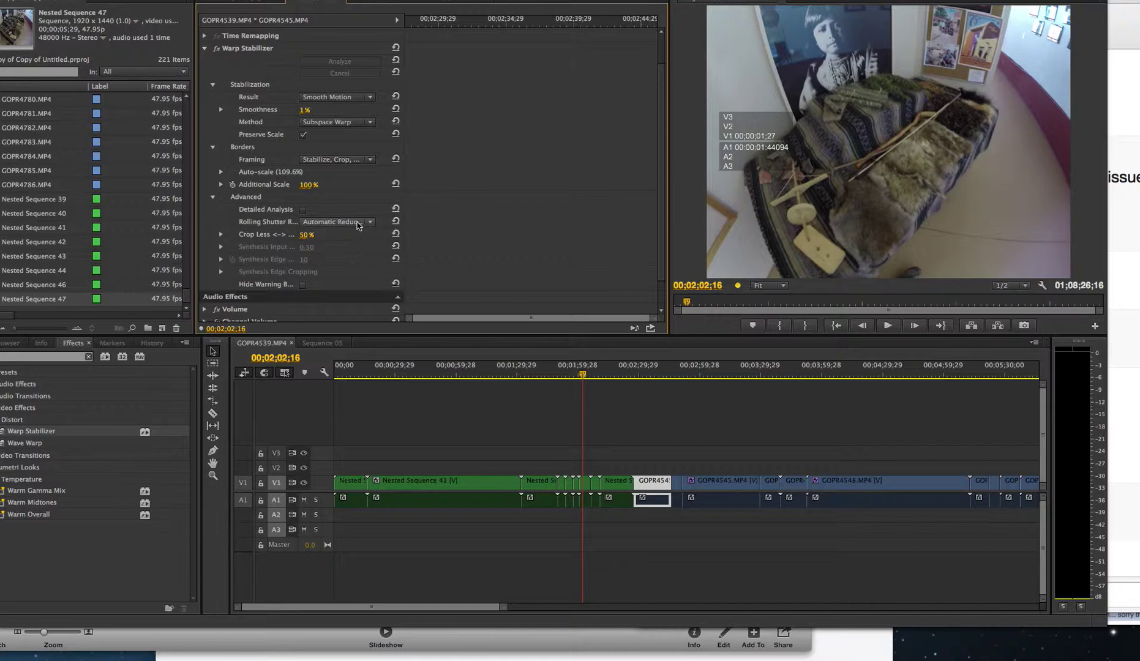
{"action": "left_click", "coordinate": [358, 225]}
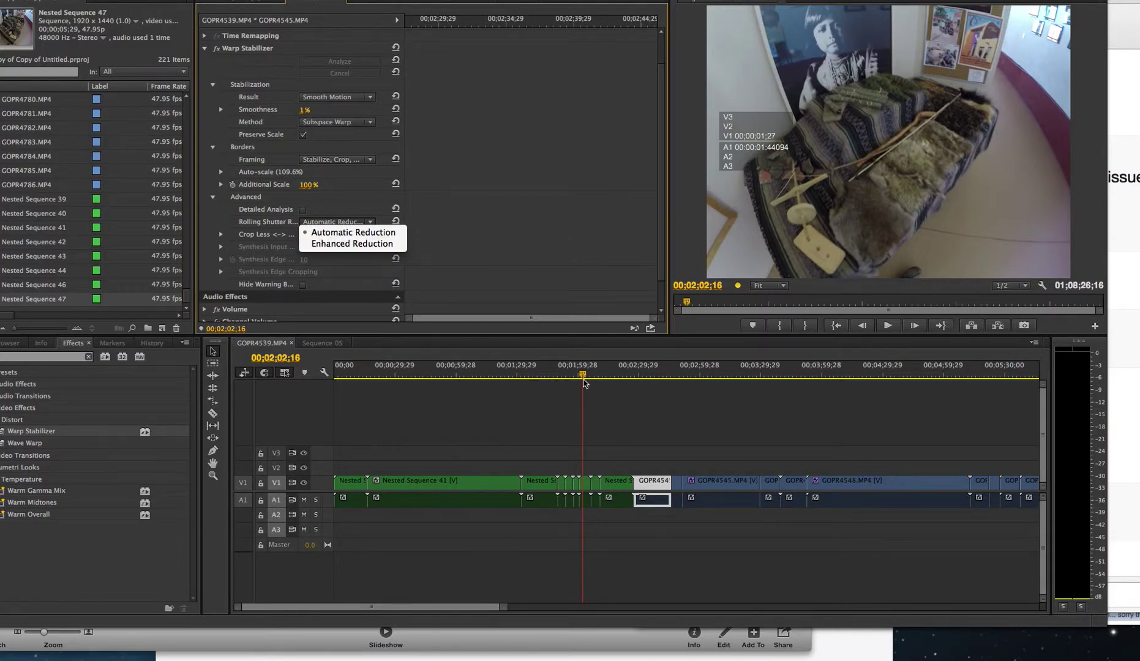
- Leave the rolling shutter option unchanged and scrub the playhead back to 00;01;58;03
{"action": "left_click", "coordinate": [584, 376]}
{"action": "left_click", "coordinate": [583, 376]}
{"action": "left_click_drag", "start_coordinate": [584, 376], "coordinate": [573, 376]}
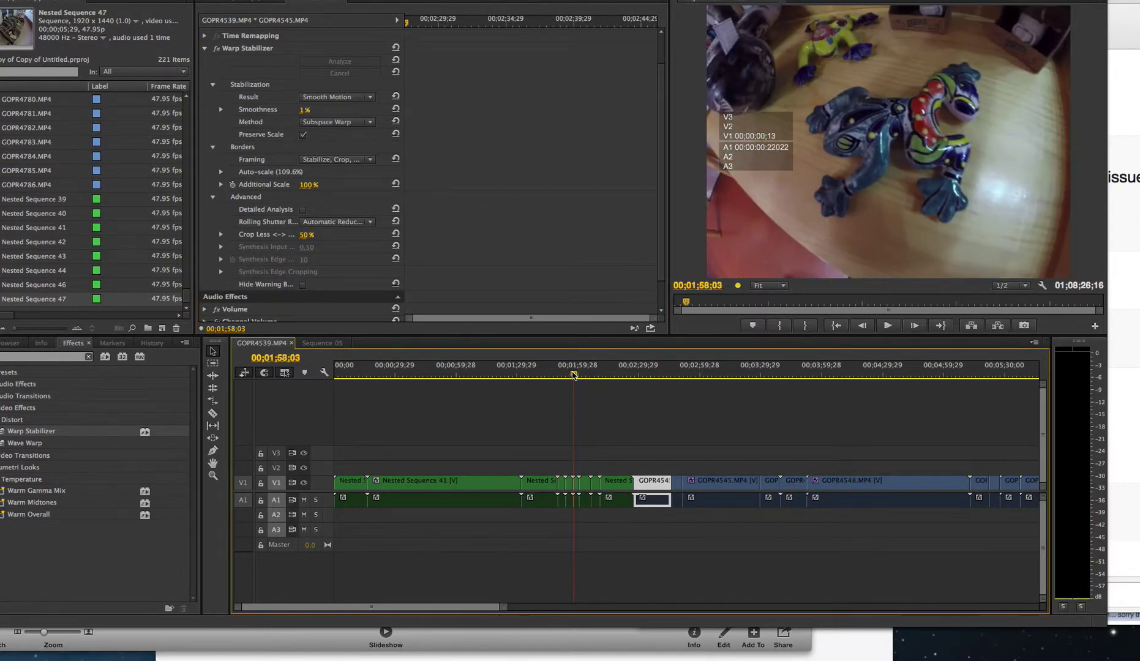